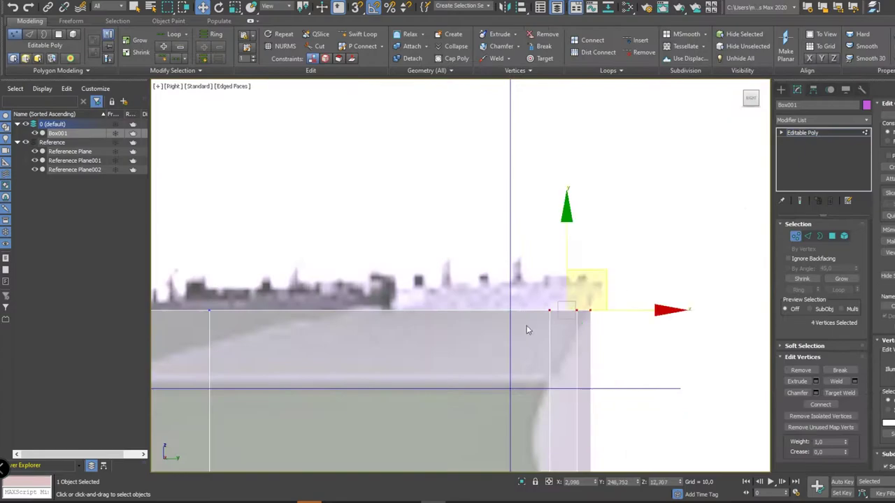
Raise the top bow vertices and middle-cut vertices so the deck line slopes up toward the bow
{"action": "left_click_drag", "start_coordinate": [570, 205], "coordinate": [636, 293]}
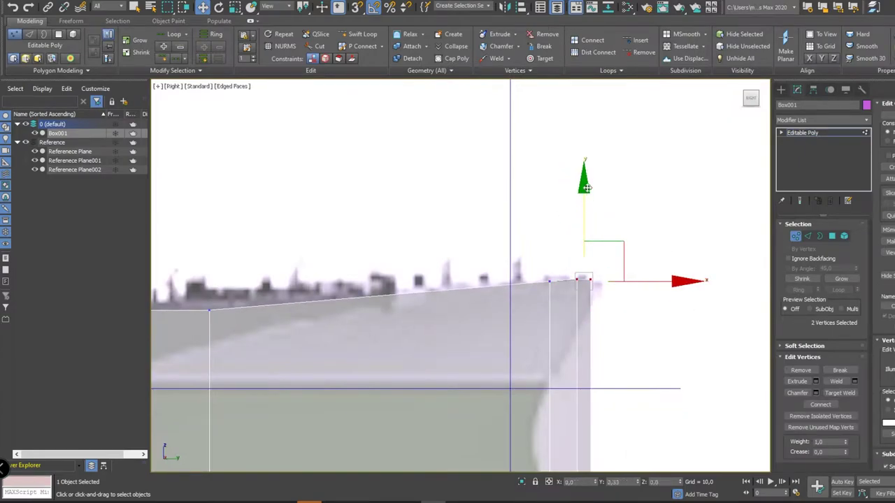
{"action": "scroll", "coordinate": [559, 279], "scroll_direction": "down", "scroll_amount": 3}
{"action": "left_click_drag", "start_coordinate": [533, 187], "coordinate": [560, 308]}
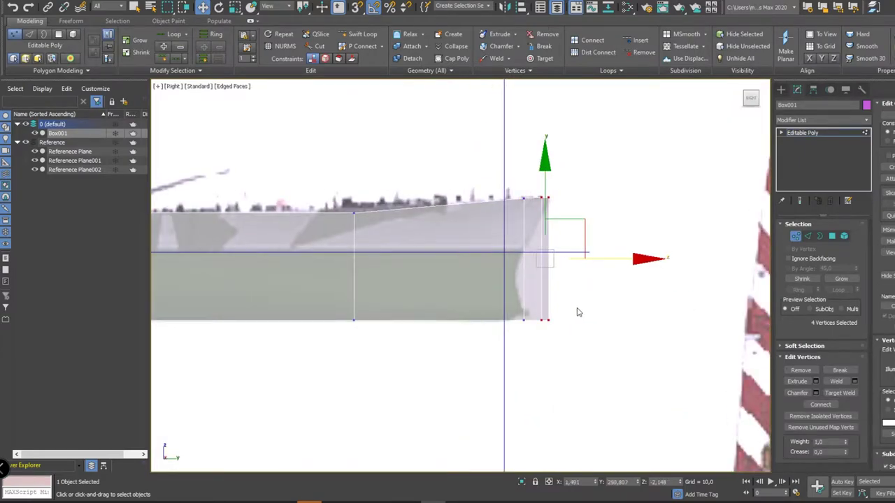
{"action": "scroll", "coordinate": [577, 313], "scroll_direction": "down", "scroll_amount": 4}
{"action": "scroll", "coordinate": [577, 312], "scroll_direction": "up", "scroll_amount": 4}
{"action": "left_click_drag", "start_coordinate": [594, 448], "coordinate": [576, 327]}
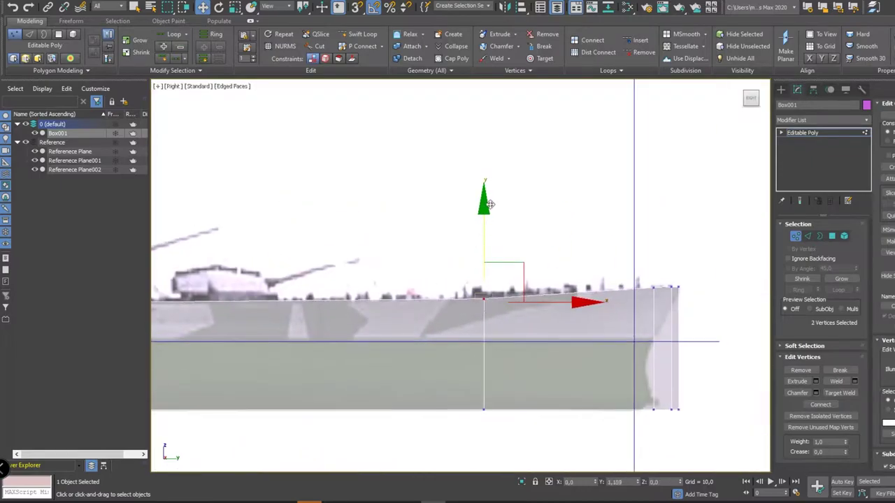
{"action": "scroll", "coordinate": [489, 204], "scroll_direction": "down", "scroll_amount": 3}
{"action": "scroll", "coordinate": [199, 433], "scroll_direction": "up", "scroll_amount": 3}
{"action": "middle_click_drag", "start_coordinate": [293, 345], "coordinate": [284, 342]}
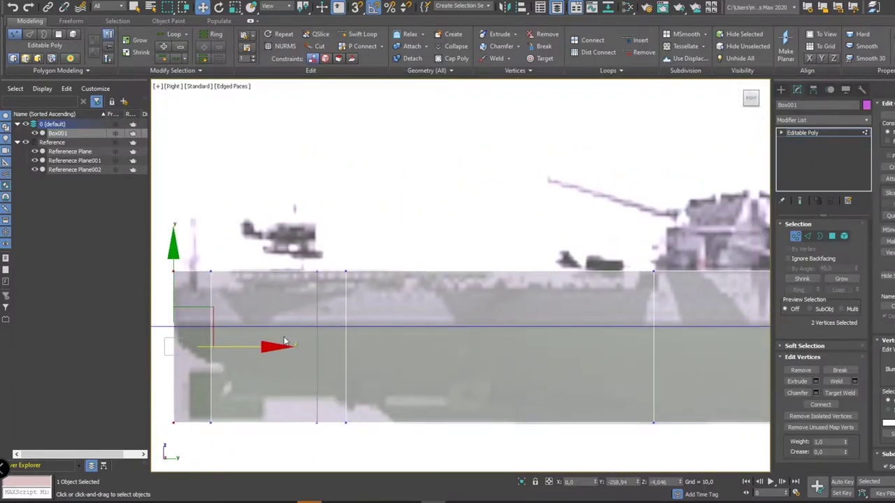
{"action": "scroll", "coordinate": [347, 286], "scroll_direction": "down", "scroll_amount": 4}
Move the bow-end vertices to match the angled underwater bow profile
{"action": "middle_click_drag", "start_coordinate": [391, 315], "coordinate": [490, 314]}
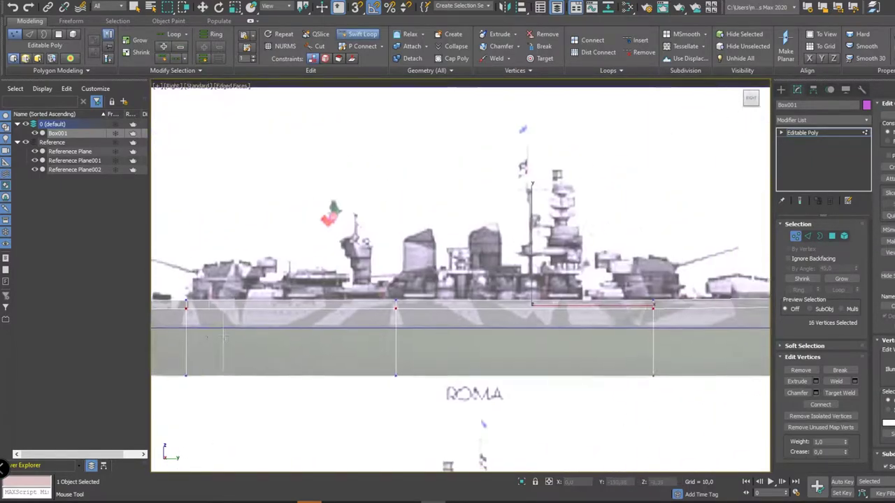
{"action": "scroll", "coordinate": [545, 309], "scroll_direction": "up", "scroll_amount": 4}
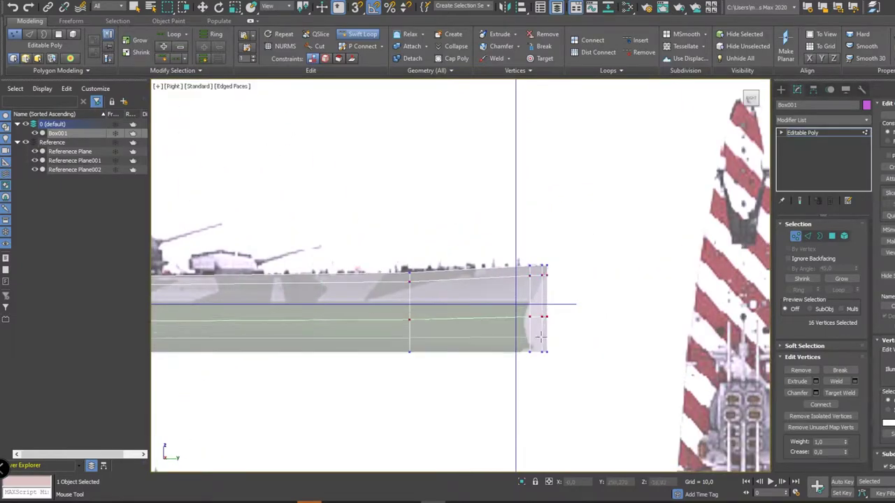
{"action": "scroll", "coordinate": [546, 326], "scroll_direction": "up", "scroll_amount": 3}
{"action": "left_click", "coordinate": [536, 307]}
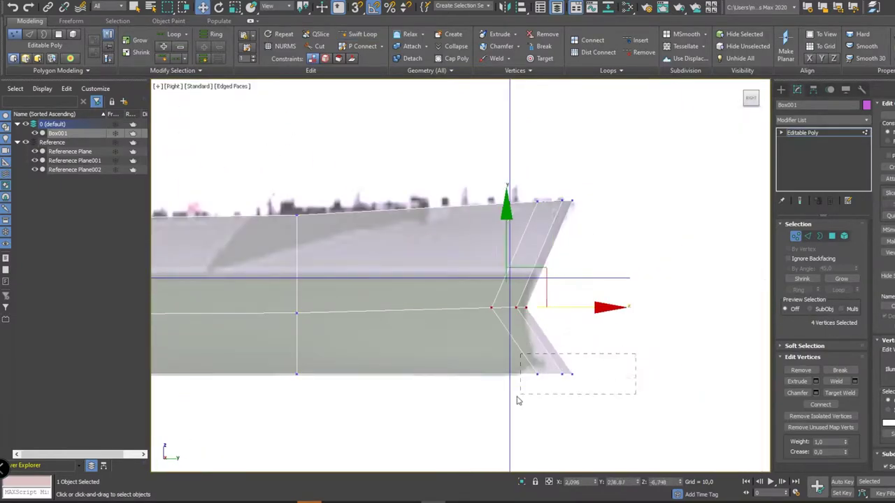
{"action": "scroll", "coordinate": [531, 372], "scroll_direction": "up", "scroll_amount": 3}
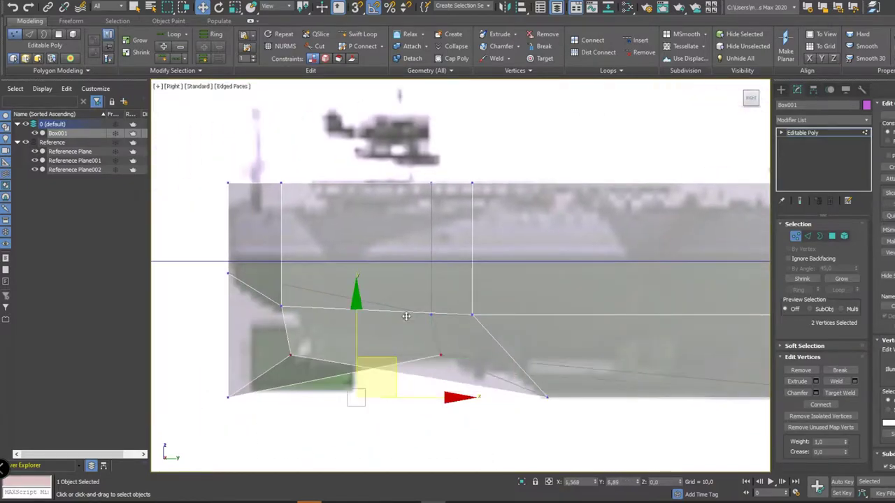
{"action": "left_click_drag", "start_coordinate": [406, 316], "coordinate": [411, 323]}
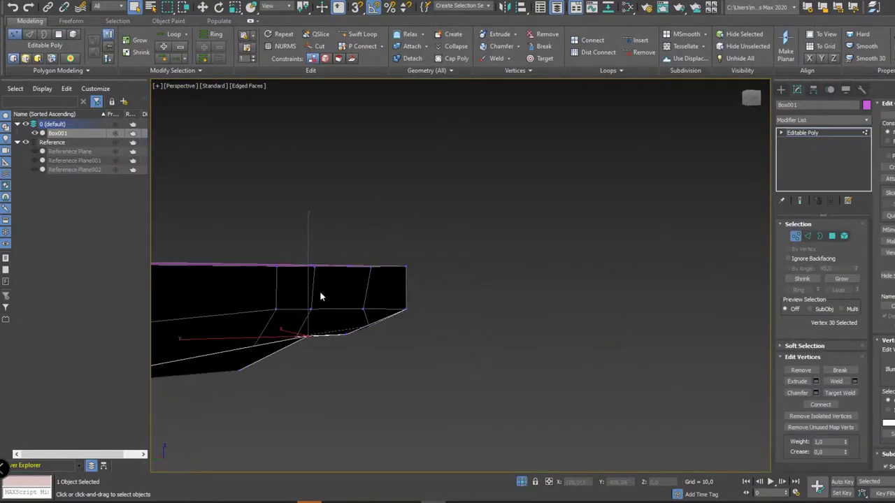
Select the deck-edge vertices and inspect the smoothed hull in Perspective
{"action": "mouse_move", "coordinate": [482, 349]}
{"action": "middle_mouse_down", "text": "alt"}
{"action": "mouse_move", "coordinate": [494, 325]}
{"action": "mouse_move", "coordinate": [404, 261]}
{"action": "mouse_move", "coordinate": [568, 290]}
{"action": "mouse_move", "coordinate": [491, 312]}
{"action": "middle_mouse_up", "text": "alt"}
{"action": "key", "text": "2"}
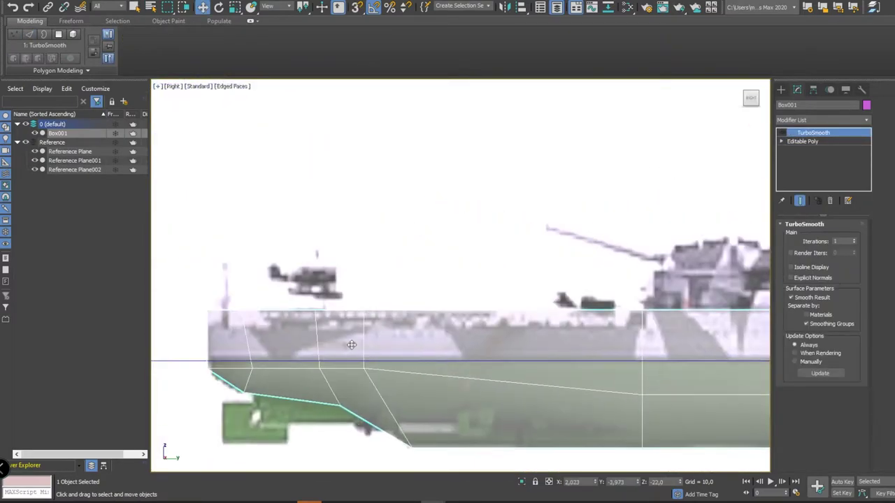
{"action": "key", "text": "1"}
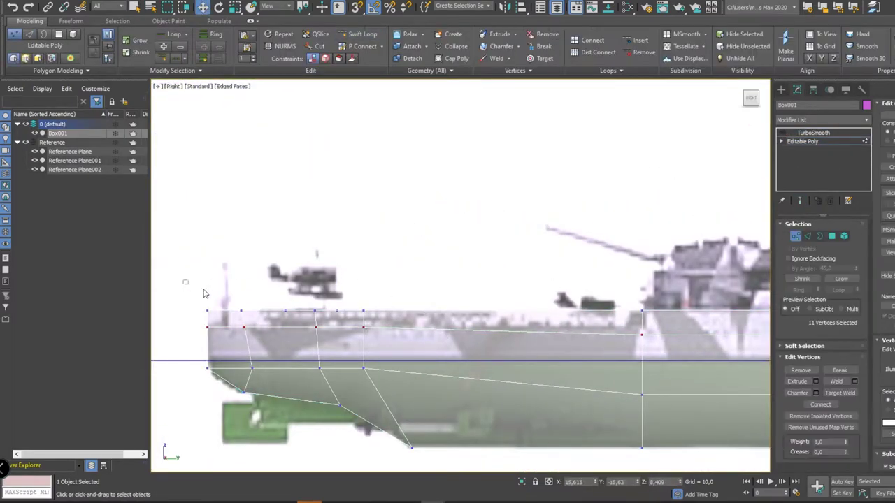
{"action": "left_click_drag", "start_coordinate": [202, 291], "coordinate": [643, 335]}
{"action": "scroll", "coordinate": [666, 278], "scroll_direction": "up", "scroll_amount": 3}
{"action": "scroll", "coordinate": [637, 309], "scroll_direction": "down", "scroll_amount": 2}
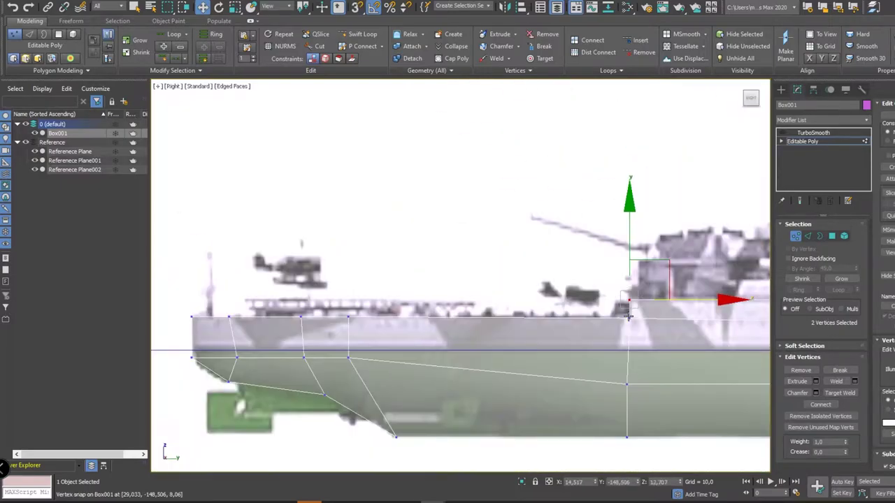
{"action": "key", "text": "alt+w"}
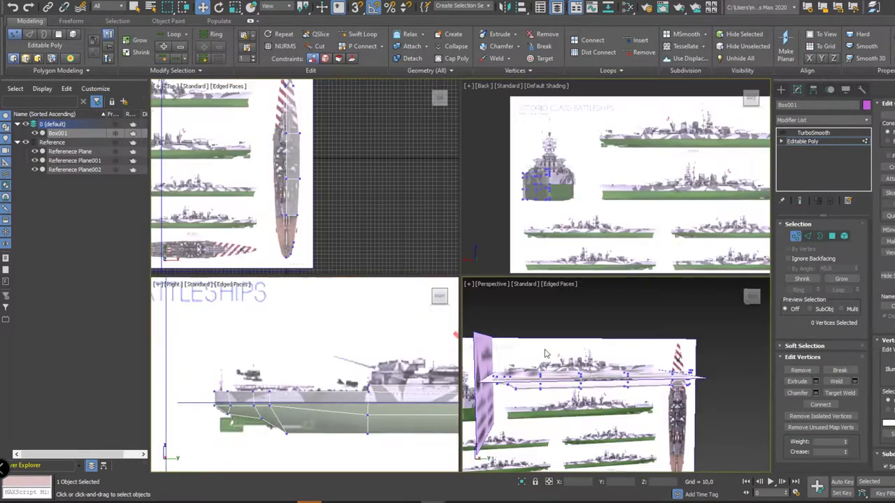
{"action": "key", "text": "alt+w"}
{"action": "key", "text": "2"}
{"action": "mouse_move", "coordinate": [531, 294]}
{"action": "middle_mouse_down", "text": "alt"}
{"action": "mouse_move", "coordinate": [594, 356]}
{"action": "mouse_move", "coordinate": [629, 328]}
{"action": "middle_mouse_up", "text": "alt"}
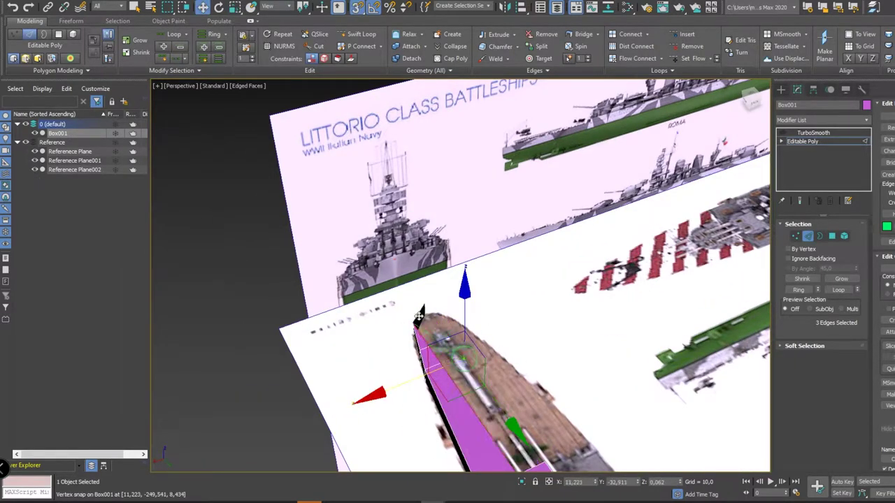
{"action": "scroll", "coordinate": [420, 316], "scroll_direction": "up", "scroll_amount": 3}
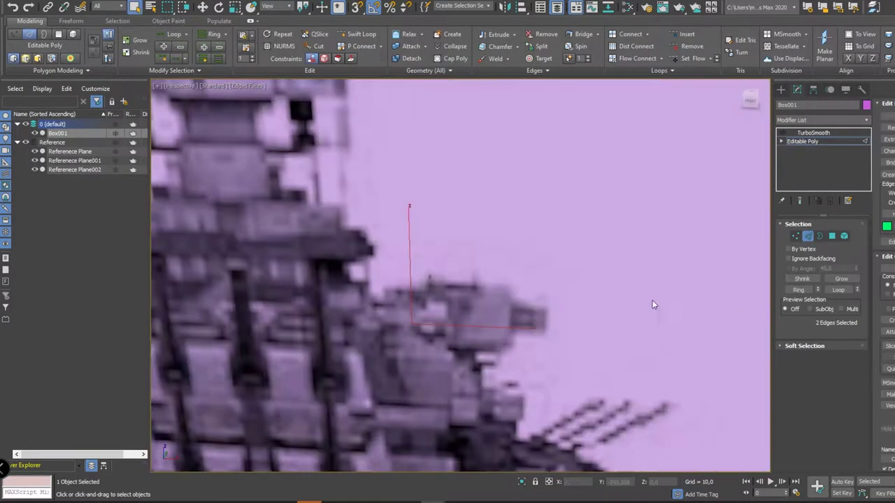
{"action": "middle_click_drag", "start_coordinate": [419, 316], "coordinate": [342, 359], "text": "alt"}
Refine the hull cross-section in the Back view and review it from bow, side and top
{"action": "key", "text": "k"}
{"action": "key", "text": "1"}
{"action": "scroll", "coordinate": [342, 359], "scroll_direction": "up", "scroll_amount": 2}
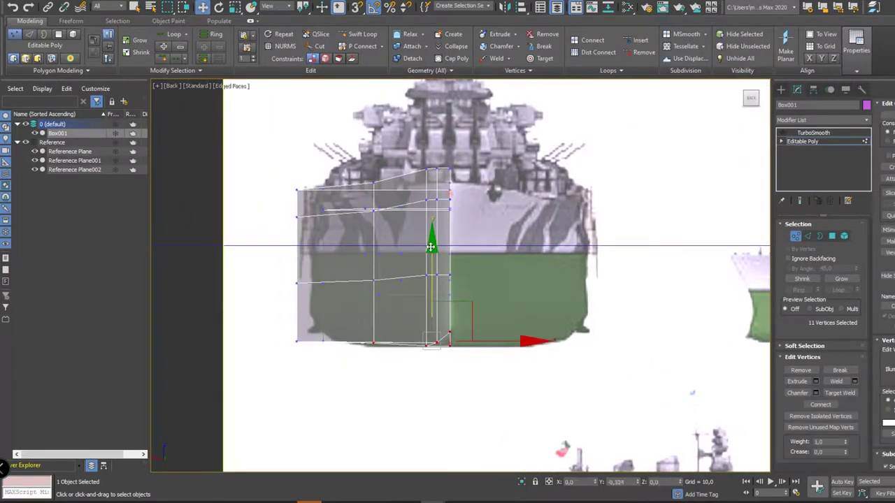
{"action": "scroll", "coordinate": [345, 288], "scroll_direction": "up", "scroll_amount": 2}
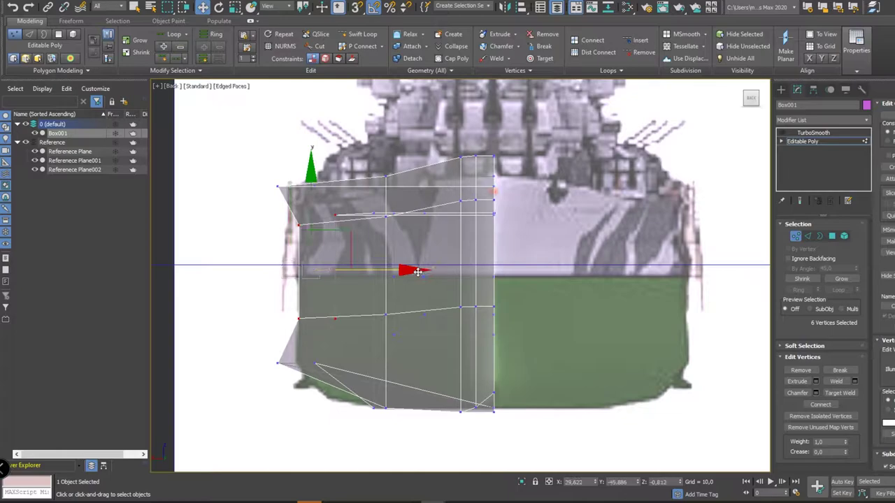
{"action": "key", "text": "p"}
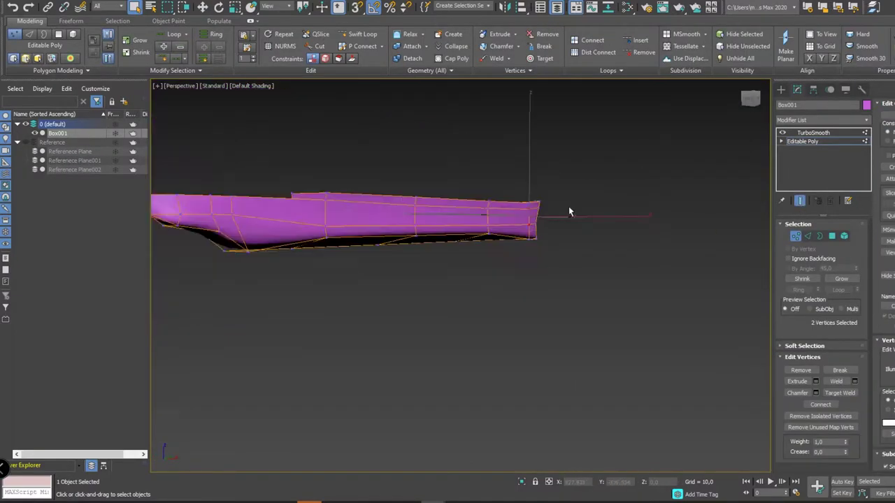
{"action": "key", "text": "w"}
{"action": "mouse_move", "coordinate": [568, 211]}
{"action": "middle_mouse_down", "text": "alt"}
{"action": "mouse_move", "coordinate": [584, 253]}
{"action": "mouse_move", "coordinate": [482, 280]}
{"action": "middle_mouse_up", "text": "alt"}
{"action": "middle_click_drag", "start_coordinate": [577, 269], "coordinate": [556, 228], "text": "alt"}
{"action": "left_click", "coordinate": [556, 228]}
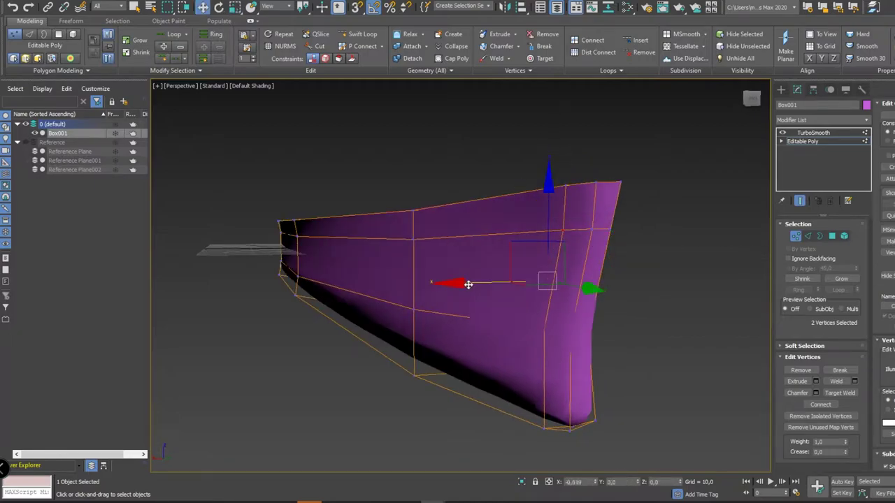
{"action": "middle_click_drag", "start_coordinate": [468, 284], "coordinate": [553, 279], "text": "alt"}
{"action": "middle_click_drag", "start_coordinate": [392, 291], "coordinate": [271, 170], "text": "alt"}
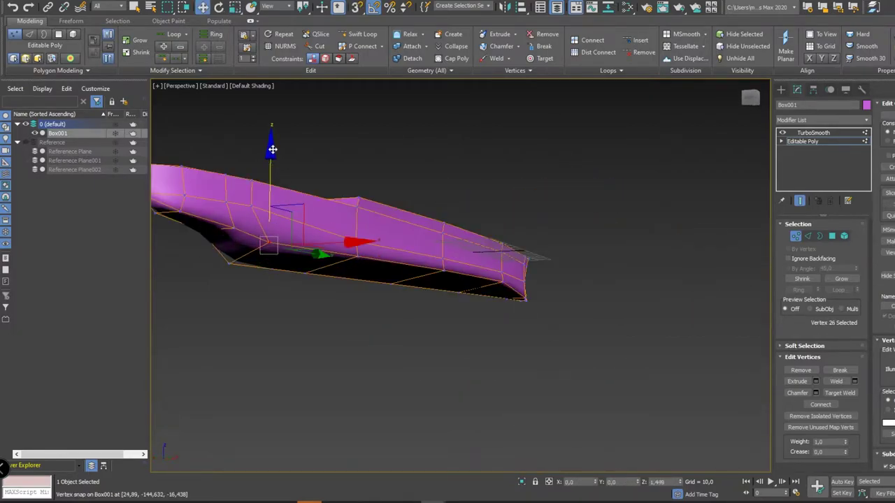
{"action": "key", "text": "t"}
{"action": "scroll", "coordinate": [489, 329], "scroll_direction": "up", "scroll_amount": 5}
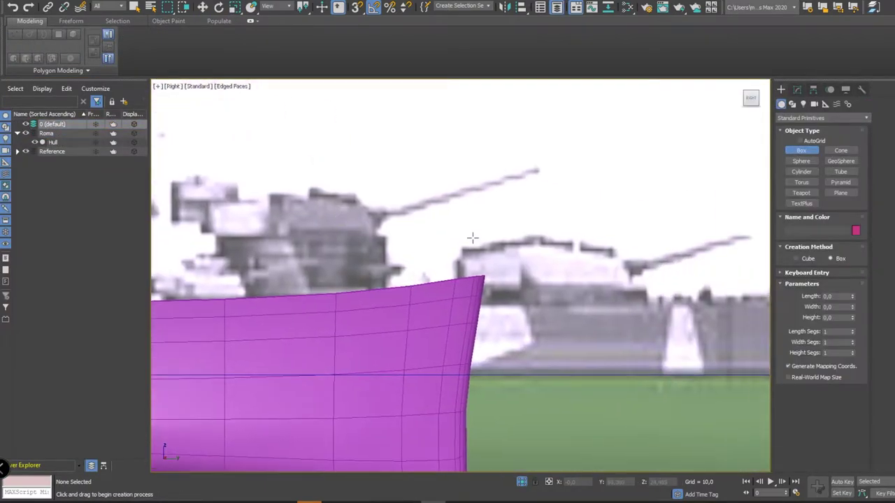
Draw a new box over the forward superstructure reference and narrow it to the turret base
{"action": "left_click_drag", "start_coordinate": [359, 218], "coordinate": [535, 260]}
{"action": "left_click", "coordinate": [445, 174]}
{"action": "key", "text": "w"}
{"action": "key", "text": "alt+w"}
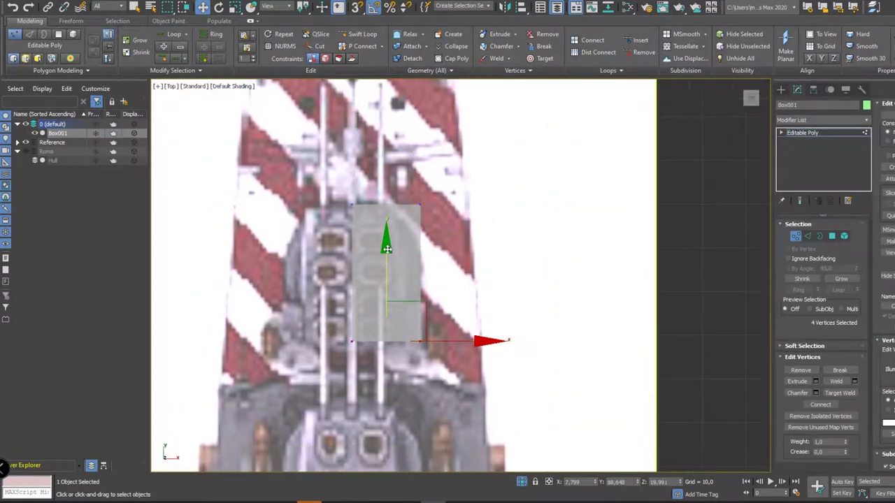
{"action": "left_click_drag", "start_coordinate": [524, 285], "coordinate": [475, 285]}
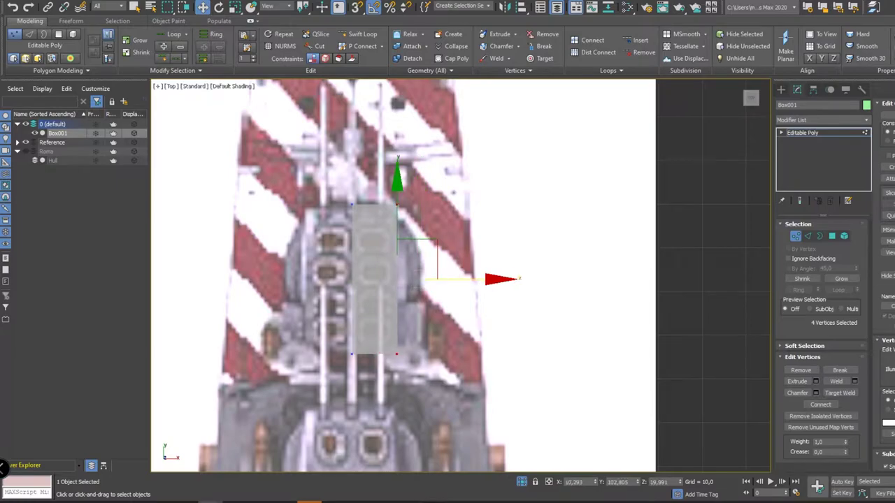
{"action": "scroll", "coordinate": [469, 183], "scroll_direction": "up", "scroll_amount": 2}
{"action": "left_click_drag", "start_coordinate": [469, 184], "coordinate": [408, 213]}
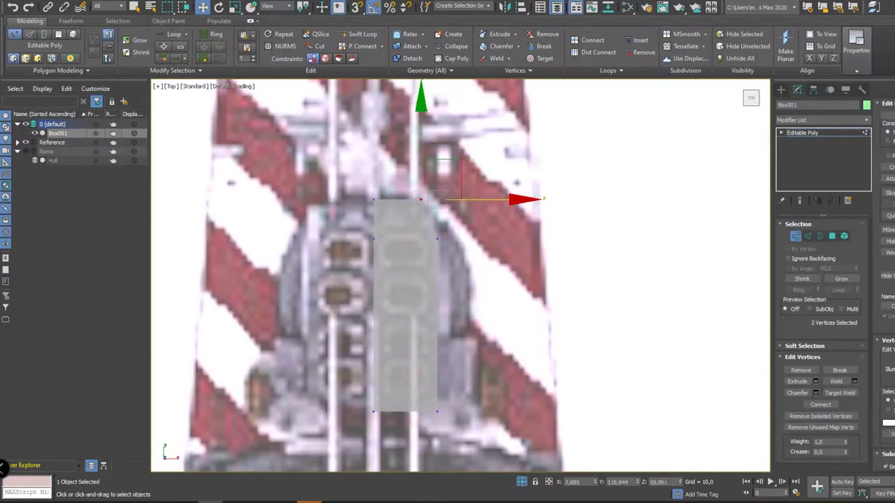
Angle the box's front corner by adjusting its edge and top vertices in Top view
{"action": "key", "text": "2"}
{"action": "scroll", "coordinate": [427, 242], "scroll_direction": "up", "scroll_amount": 2}
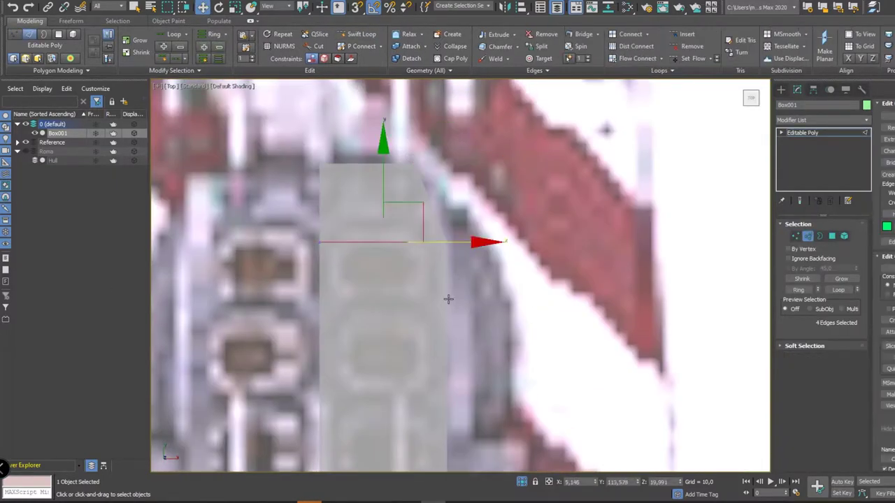
{"action": "scroll", "coordinate": [447, 300], "scroll_direction": "down", "scroll_amount": 2}
{"action": "left_click", "coordinate": [443, 335]}
{"action": "middle_click_drag", "start_coordinate": [431, 433], "coordinate": [431, 385]}
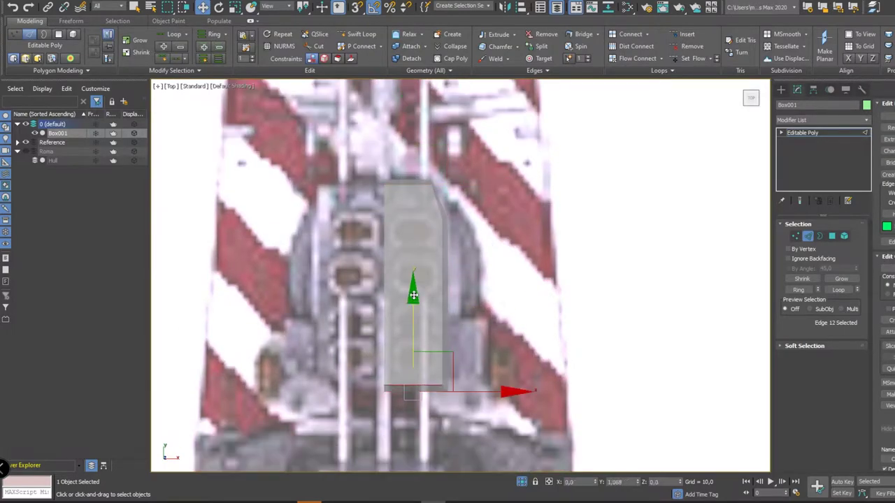
{"action": "key", "text": "1"}
{"action": "middle_click_drag", "start_coordinate": [366, 365], "coordinate": [364, 333]}
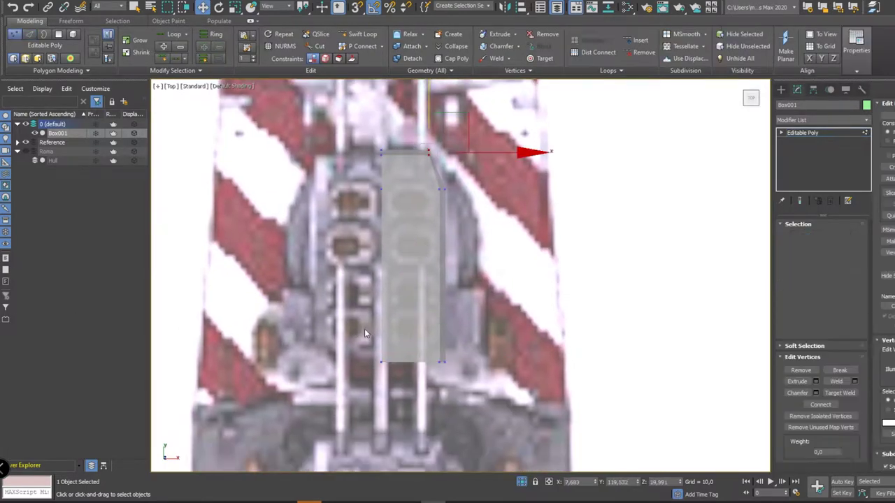
{"action": "scroll", "coordinate": [411, 224], "scroll_direction": "up", "scroll_amount": 3}
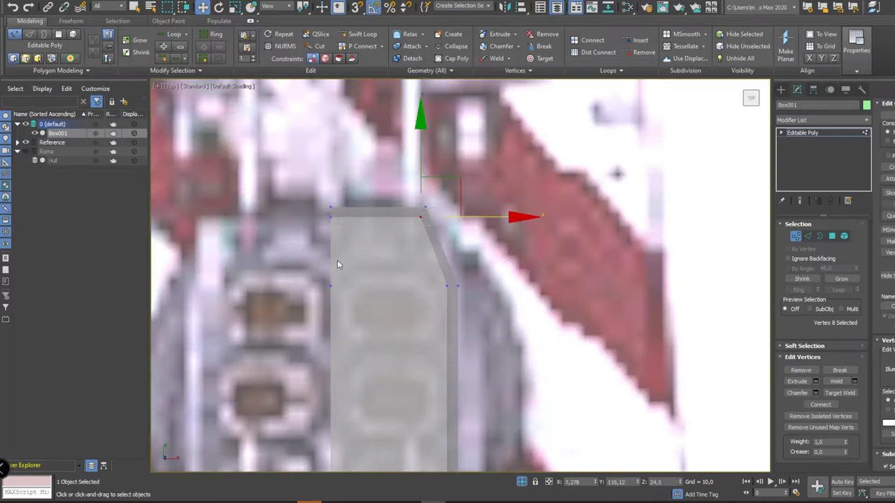
Insert an edge loop in the side view and slope the roof down toward one end
{"action": "key", "text": "alt+w"}
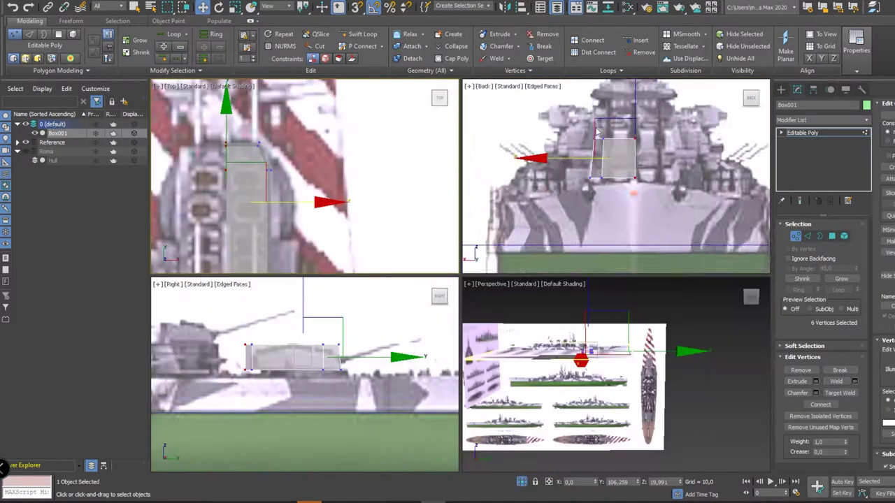
{"action": "right_click", "coordinate": [359, 336]}
{"action": "key", "text": "alt+w"}
{"action": "middle_click_drag", "start_coordinate": [314, 257], "coordinate": [197, 216]}
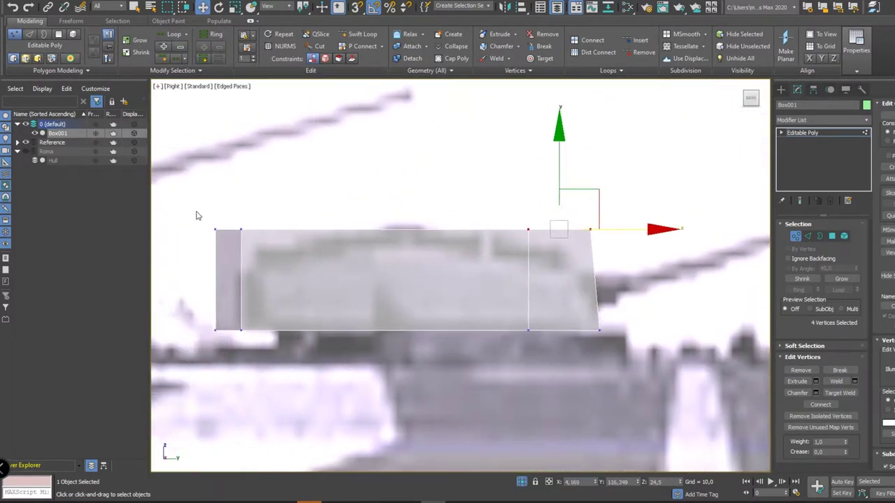
{"action": "key", "text": "shift+alt+w"}
{"action": "middle_click_drag", "start_coordinate": [401, 226], "coordinate": [443, 231]}
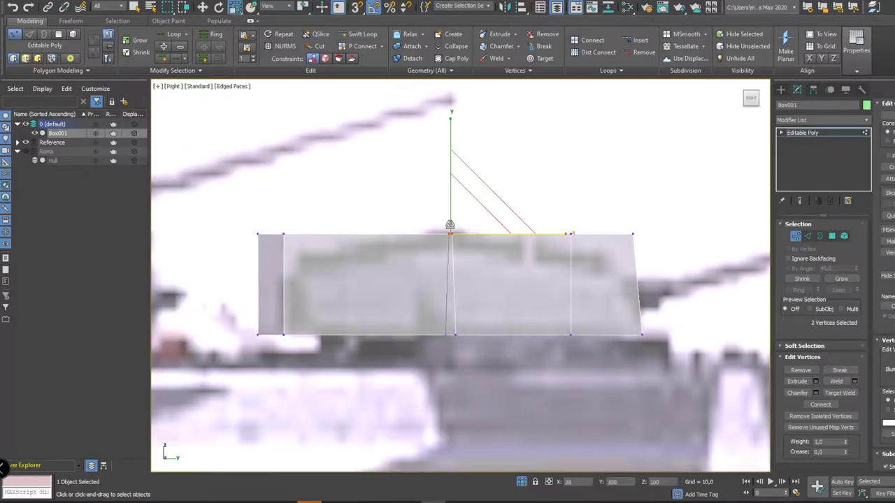
{"action": "key", "text": "w"}
{"action": "middle_click_drag", "start_coordinate": [275, 213], "coordinate": [264, 202]}
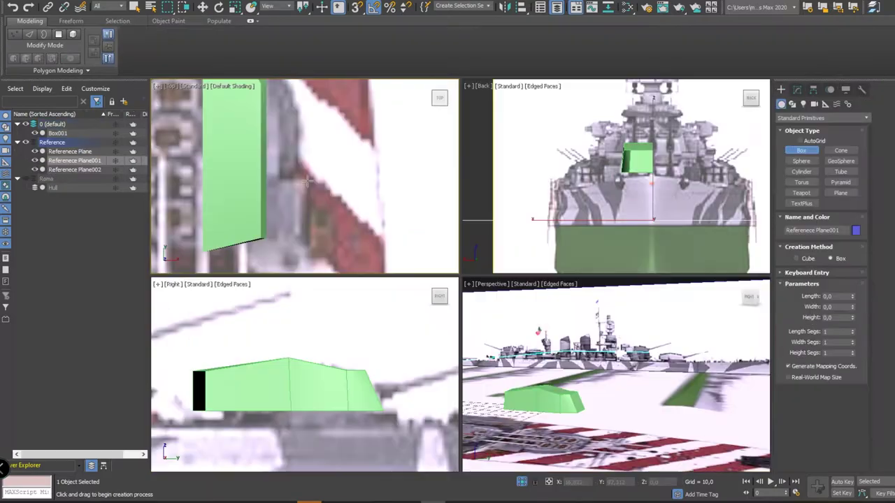
Draw a pink box, place it over the turret reference, and convert it to Editable Poly
{"action": "left_click_drag", "start_coordinate": [272, 178], "coordinate": [304, 236]}
{"action": "key", "text": "alt+q"}
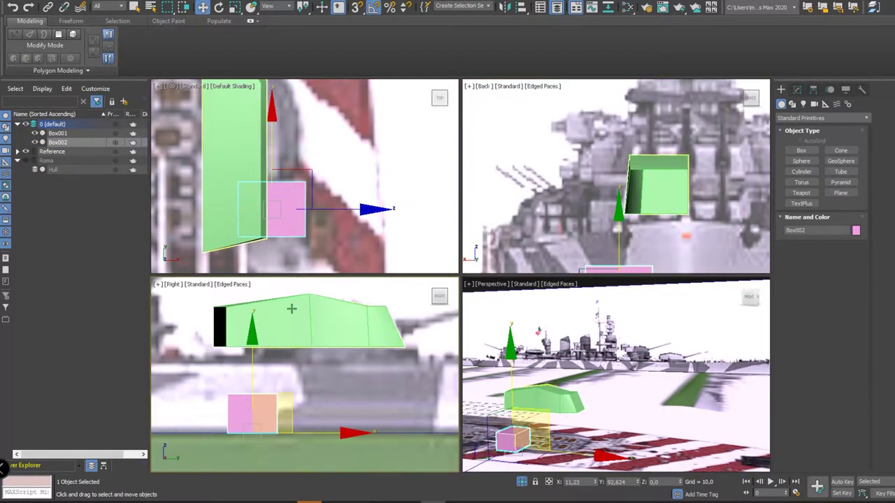
{"action": "left_click_drag", "start_coordinate": [271, 254], "coordinate": [274, 293]}
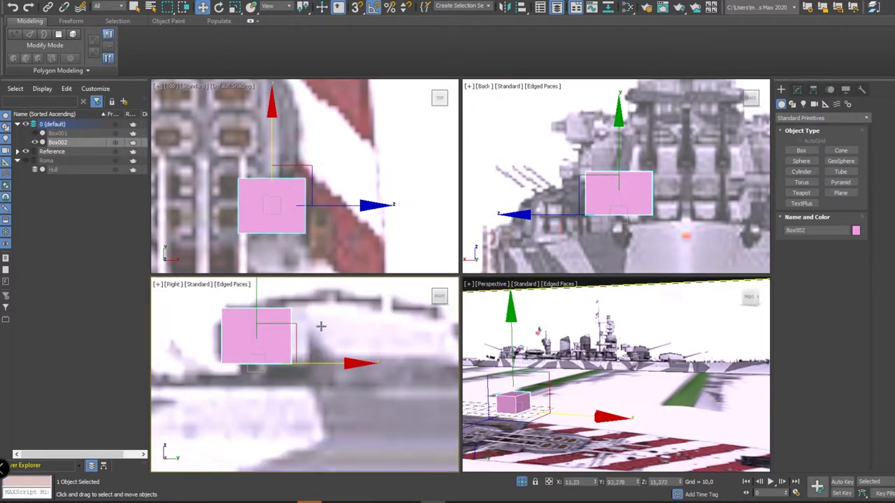
{"action": "key", "text": "ctrl+z"}
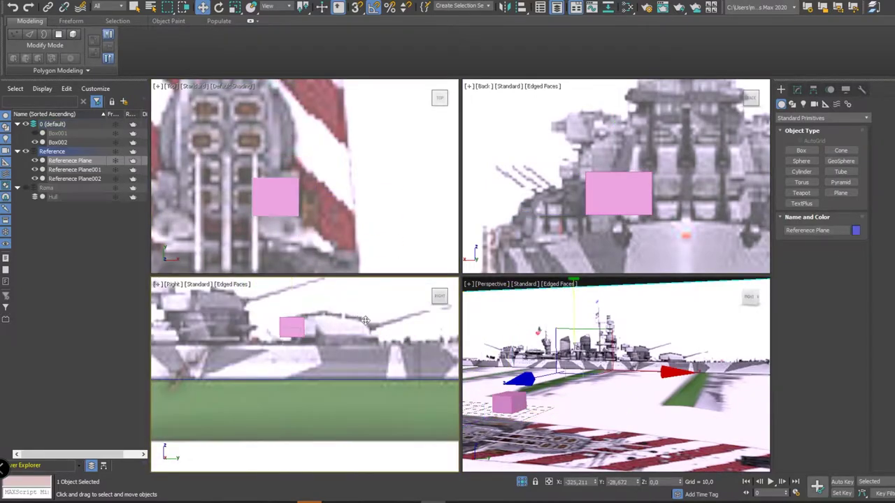
{"action": "middle_click_drag", "start_coordinate": [307, 328], "coordinate": [420, 335]}
{"action": "scroll", "coordinate": [360, 140], "scroll_direction": "down", "scroll_amount": 3}
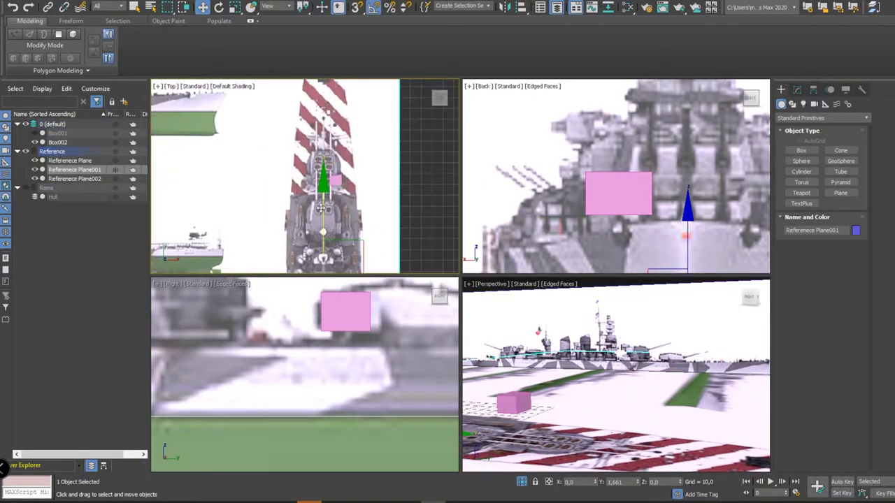
{"action": "right_click", "coordinate": [422, 311]}
{"action": "key", "text": "1"}
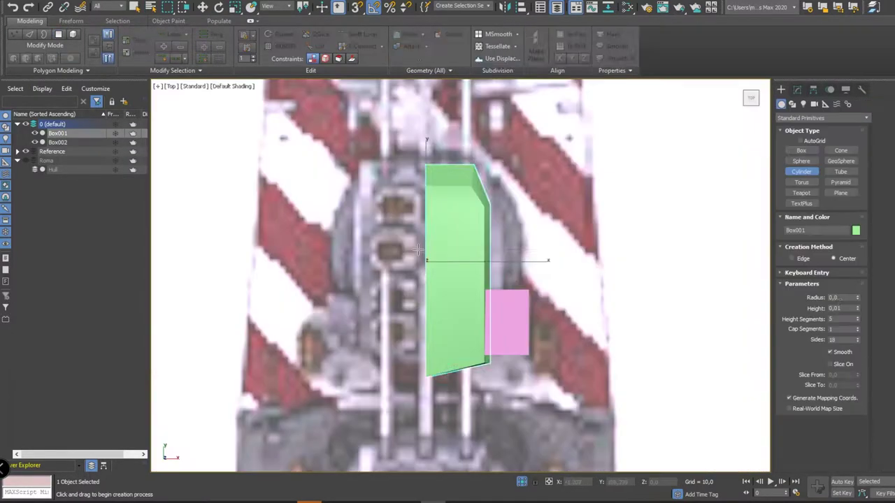
{"action": "scroll", "coordinate": [438, 250], "scroll_direction": "up", "scroll_amount": 2}
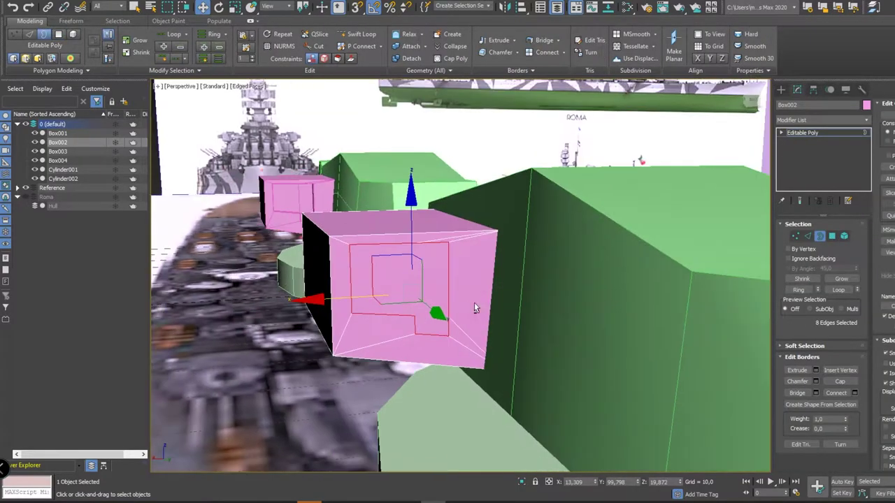
Attach the pink block to the green turret and select the turret's front polygons
{"action": "key", "text": "2"}
{"action": "left_click", "coordinate": [410, 33]}
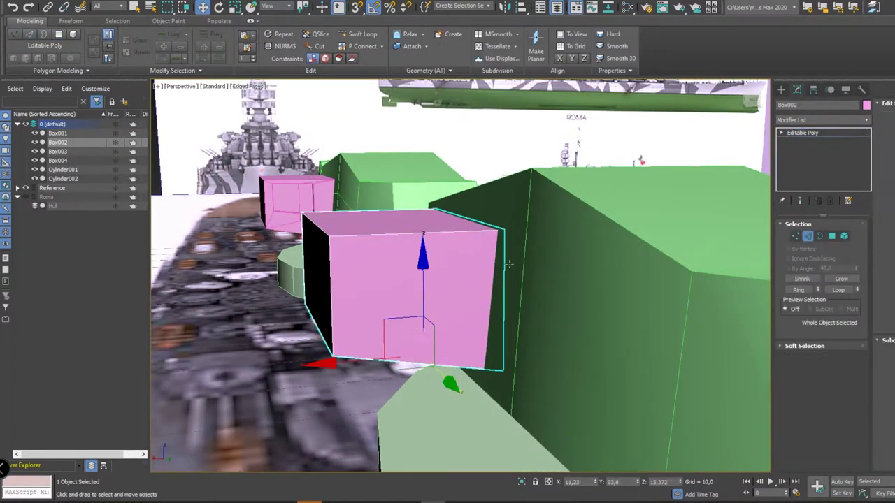
{"action": "left_click", "coordinate": [631, 240]}
{"action": "left_click", "coordinate": [823, 119]}
{"action": "left_click", "coordinate": [823, 308]}
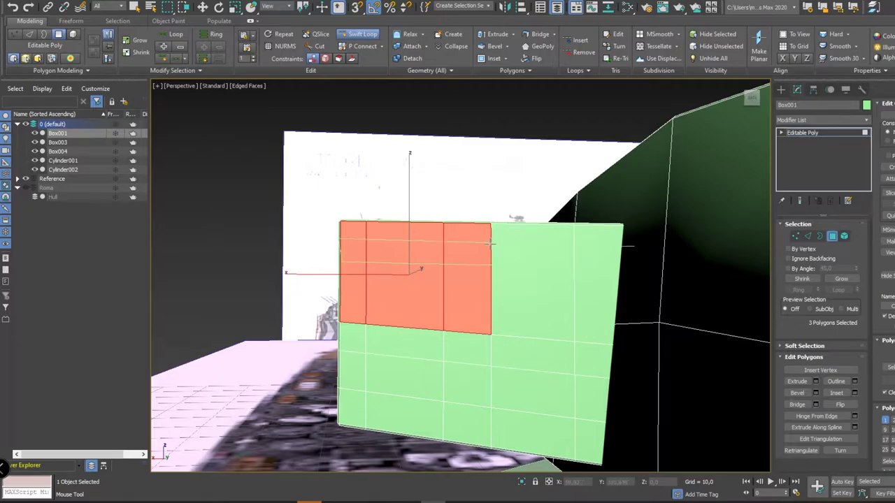
{"action": "left_click", "coordinate": [422, 378]}
{"action": "left_click", "coordinate": [454, 294], "text": "ctrl"}
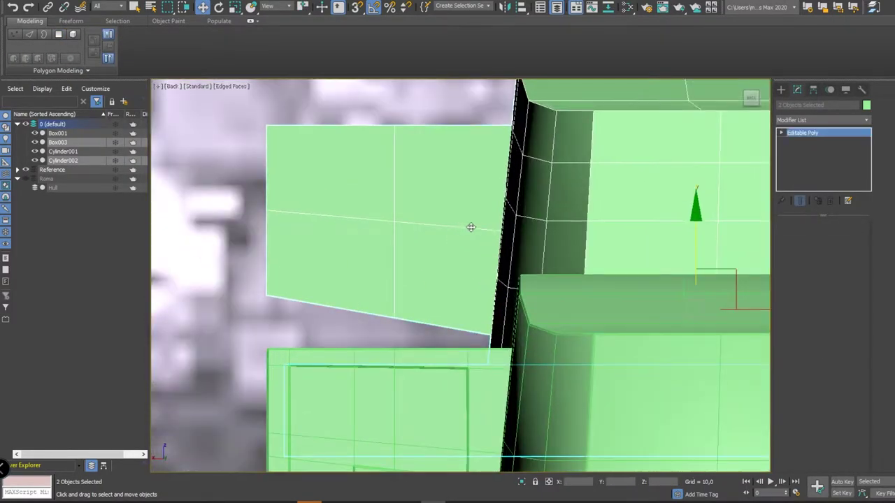
Extrude the second turret's front polygons into a protruding gun housing
{"action": "left_click", "coordinate": [470, 227]}
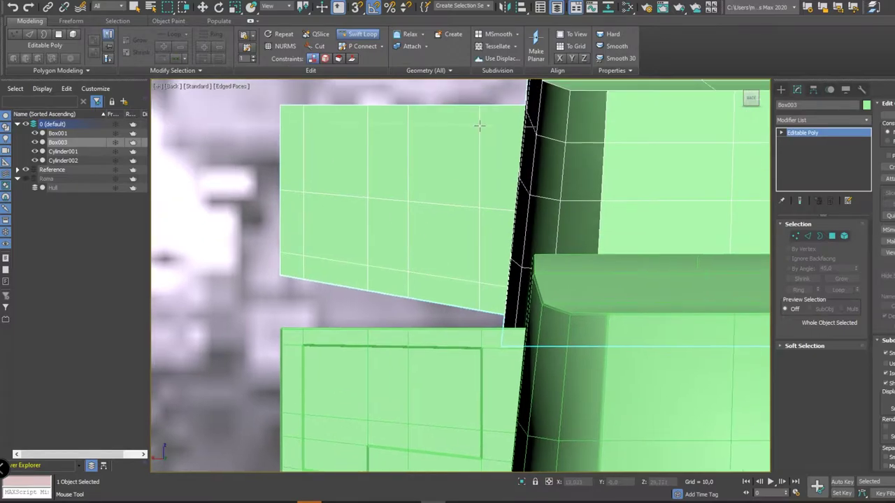
{"action": "key", "text": "4"}
{"action": "left_click_drag", "start_coordinate": [349, 216], "coordinate": [447, 146]}
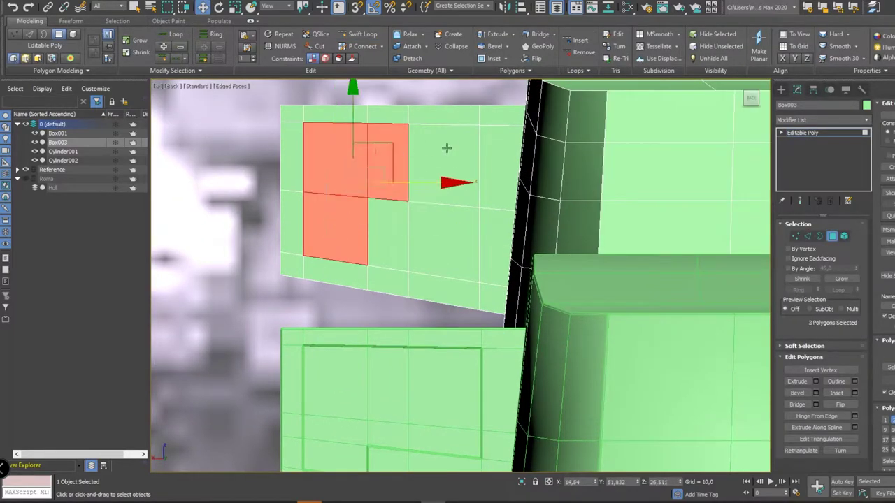
{"action": "scroll", "coordinate": [435, 169], "scroll_direction": "up", "scroll_amount": 2}
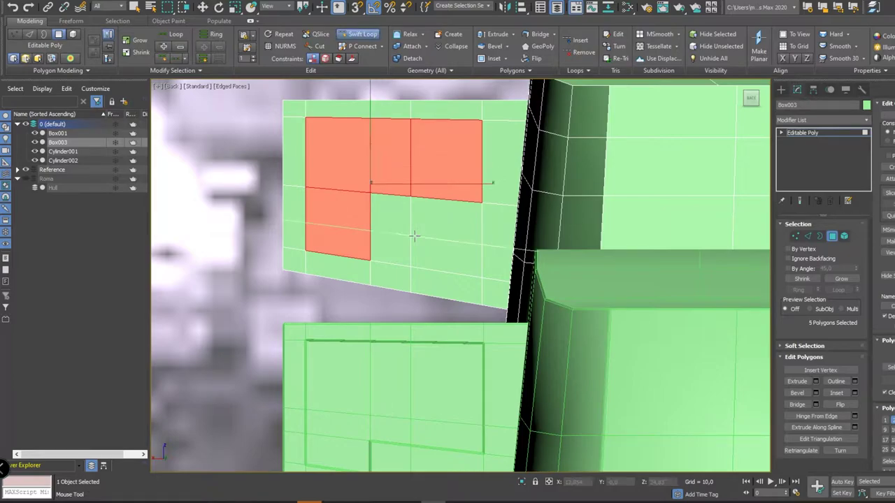
{"action": "key", "text": "alt+w"}
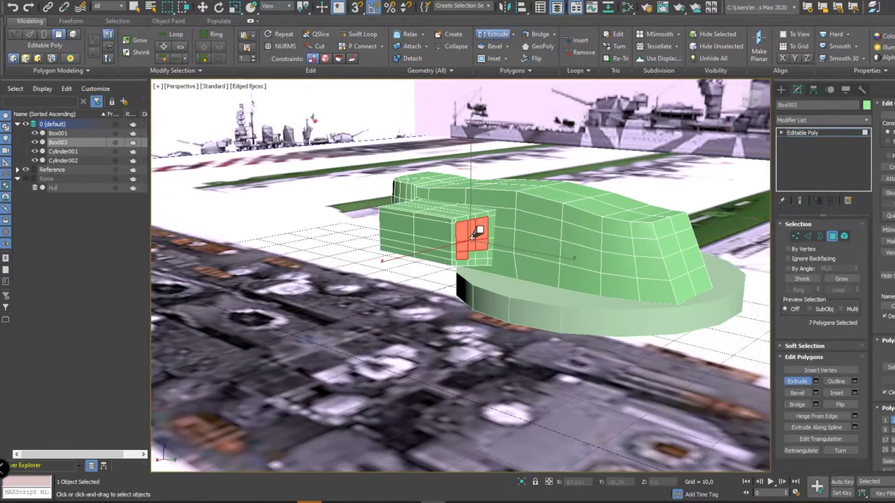
{"action": "key", "text": "alt+w"}
{"action": "key", "text": "shift+e"}
{"action": "key", "text": "2"}
{"action": "middle_click_drag", "start_coordinate": [480, 234], "coordinate": [377, 308], "text": "alt"}
{"action": "scroll", "coordinate": [359, 309], "scroll_direction": "up", "scroll_amount": 3}
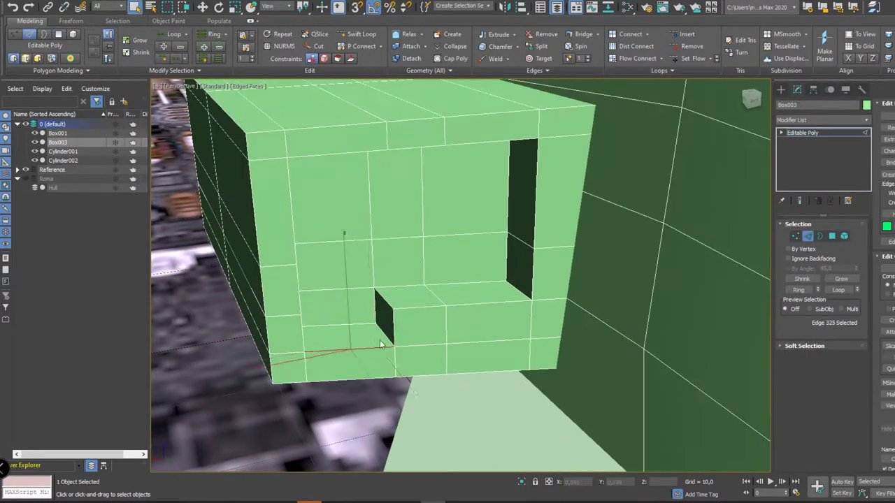
Chamfer the edge loops around the opening and the turret's outer edges by 0.06
{"action": "left_click", "coordinate": [511, 149], "text": "ctrl"}
{"action": "middle_click_drag", "start_coordinate": [511, 149], "coordinate": [306, 257], "text": "alt"}
{"action": "left_click", "coordinate": [547, 211], "text": "ctrl"}
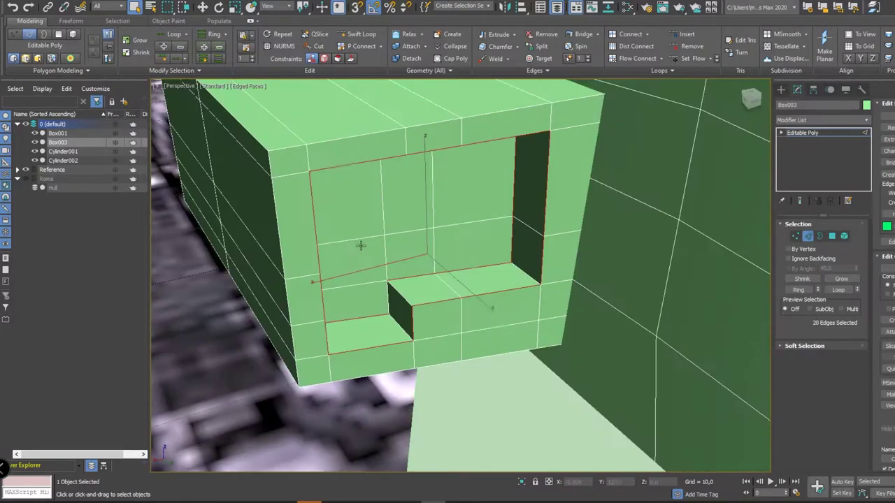
{"action": "middle_click_drag", "start_coordinate": [548, 211], "coordinate": [299, 85], "text": "alt"}
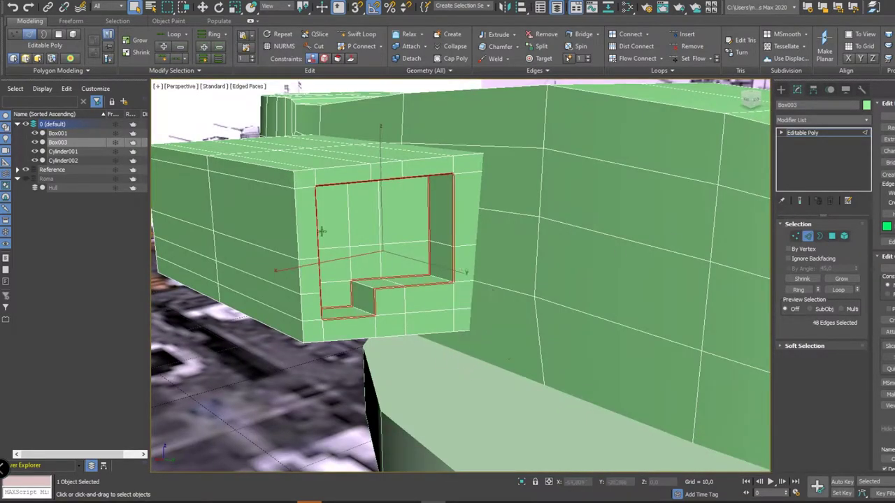
{"action": "left_click", "coordinate": [321, 231], "text": "ctrl"}
{"action": "middle_click_drag", "start_coordinate": [320, 231], "coordinate": [736, 308], "text": "alt"}
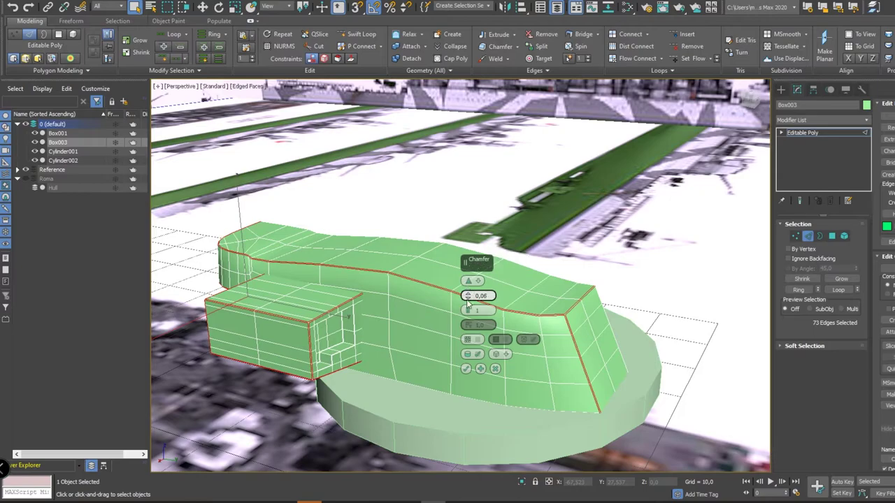
{"action": "key", "text": "6"}
{"action": "mouse_move", "coordinate": [462, 367]}
{"action": "middle_mouse_down", "text": "alt"}
{"action": "mouse_move", "coordinate": [363, 312]}
{"action": "mouse_move", "coordinate": [495, 370]}
{"action": "mouse_move", "coordinate": [362, 397]}
{"action": "mouse_move", "coordinate": [455, 343]}
{"action": "mouse_move", "coordinate": [401, 324]}
{"action": "mouse_move", "coordinate": [387, 361]}
{"action": "middle_mouse_up", "text": "alt"}
{"action": "scroll", "coordinate": [391, 335], "scroll_direction": "down", "scroll_amount": 3}
{"action": "scroll", "coordinate": [377, 322], "scroll_direction": "up", "scroll_amount": 6}
Select a polygon ring around the turret with edged faces off, then select the first turret body
{"action": "key", "text": "4"}
{"action": "left_click", "coordinate": [279, 308]}
{"action": "left_click", "coordinate": [455, 343], "text": "shift"}
{"action": "scroll", "coordinate": [676, 363], "scroll_direction": "down", "scroll_amount": 3}
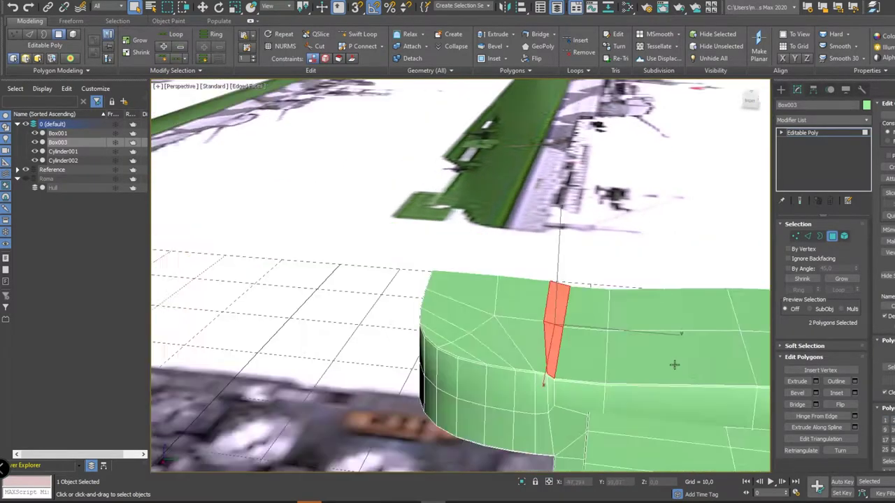
{"action": "key", "text": "F4"}
{"action": "scroll", "coordinate": [585, 319], "scroll_direction": "down", "scroll_amount": 3}
{"action": "scroll", "coordinate": [589, 316], "scroll_direction": "down", "scroll_amount": 2}
{"action": "scroll", "coordinate": [589, 316], "scroll_direction": "up", "scroll_amount": 4}
{"action": "scroll", "coordinate": [598, 312], "scroll_direction": "up", "scroll_amount": 4}
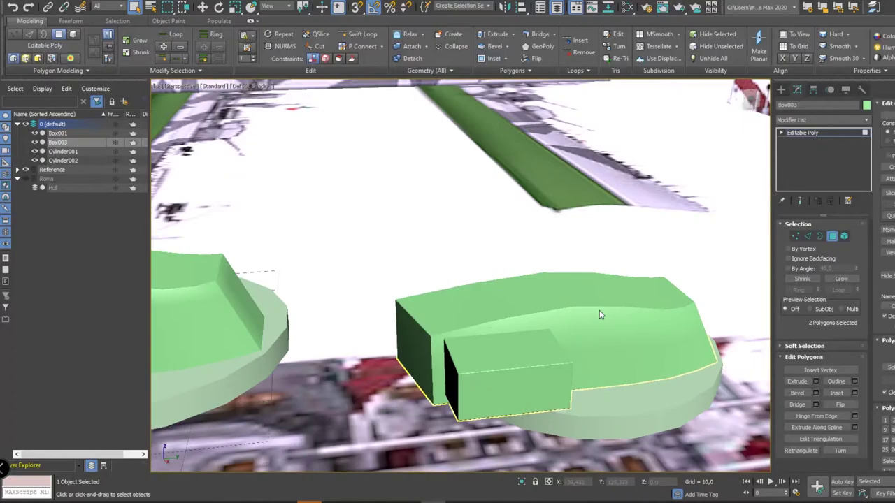
{"action": "key", "text": "4"}
{"action": "left_click", "coordinate": [603, 312]}
{"action": "middle_click_drag", "start_coordinate": [603, 311], "coordinate": [485, 317]}
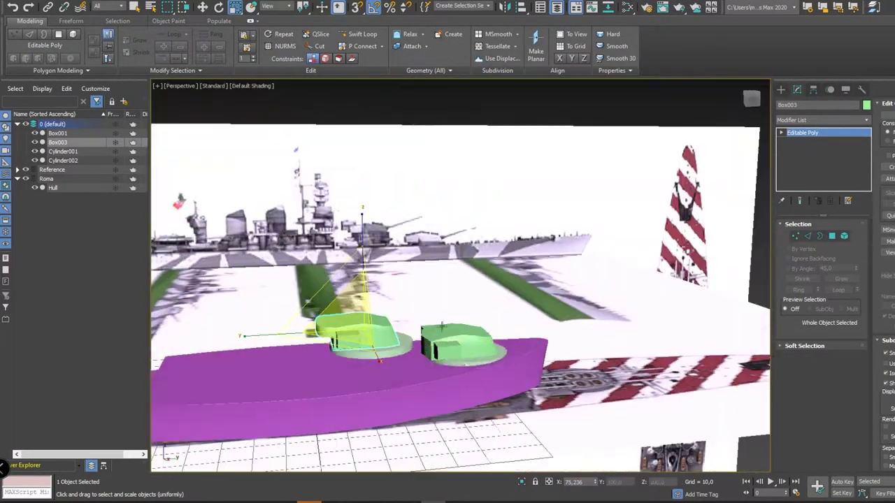
Clone the cylinder turret base beside the original
{"action": "left_click", "coordinate": [442, 328]}
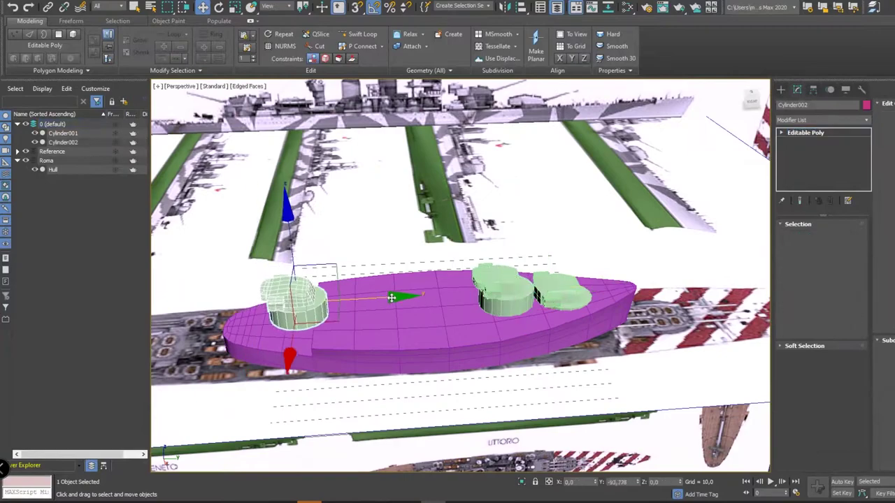
{"action": "left_click_drag", "start_coordinate": [503, 300], "coordinate": [339, 299], "text": "shift"}
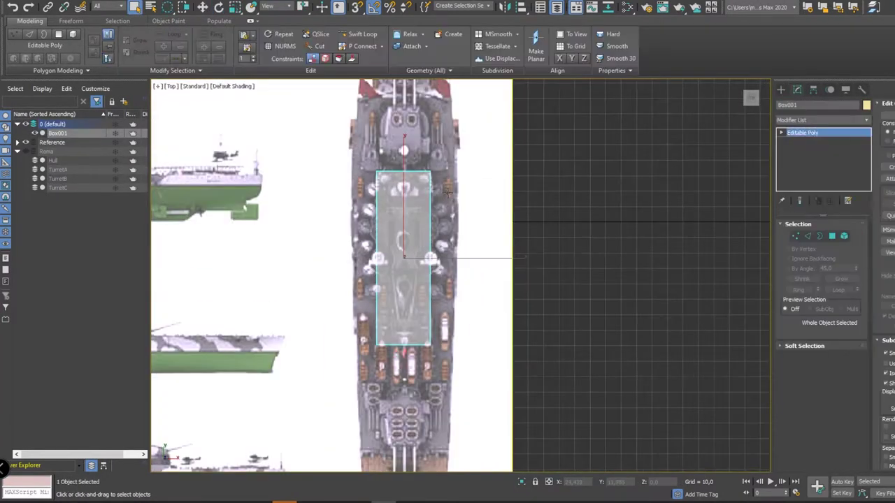
Shift the deck superstructure box's vertices slightly sideways at Vertex level
{"action": "left_click", "coordinate": [404, 253]}
{"action": "key", "text": "1"}
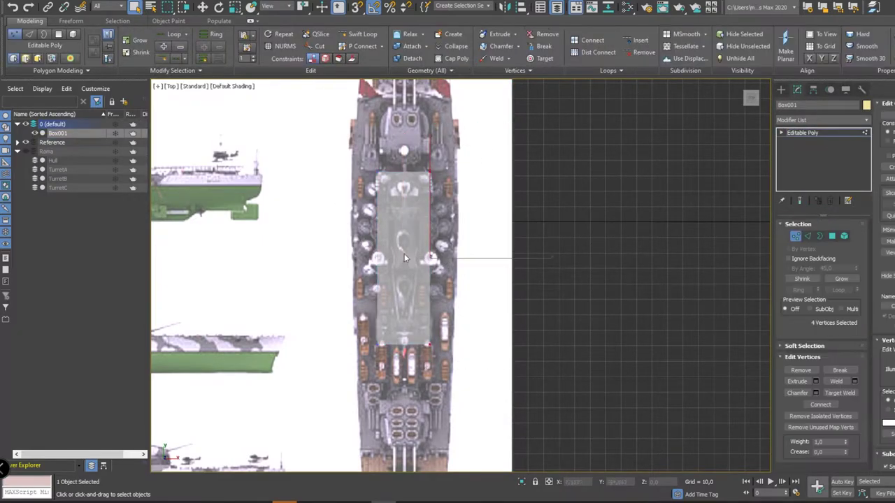
{"action": "scroll", "coordinate": [498, 237], "scroll_direction": "up", "scroll_amount": 2}
{"action": "left_click_drag", "start_coordinate": [516, 220], "coordinate": [519, 221]}
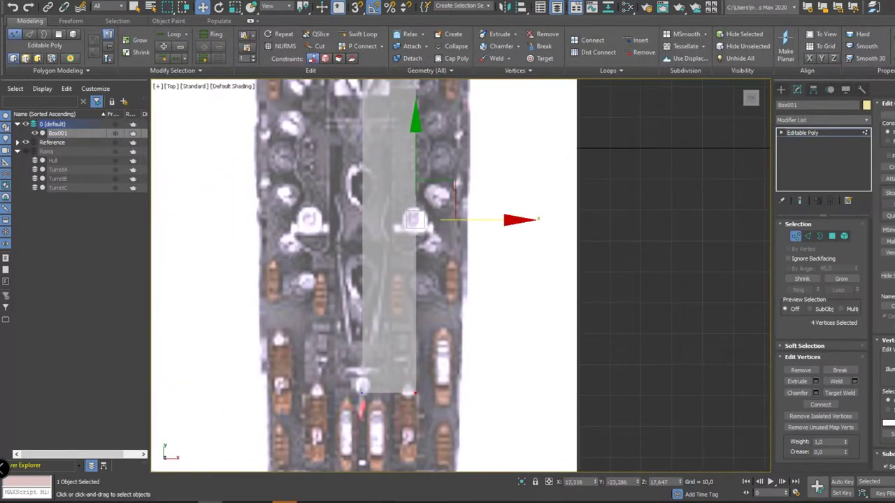
Select the middle-edge vertices in the side view and raise the rear section's edges in Perspective
{"action": "key", "text": "shift+alt+w"}
{"action": "scroll", "coordinate": [401, 296], "scroll_direction": "down", "scroll_amount": 3}
{"action": "scroll", "coordinate": [429, 289], "scroll_direction": "up", "scroll_amount": 4}
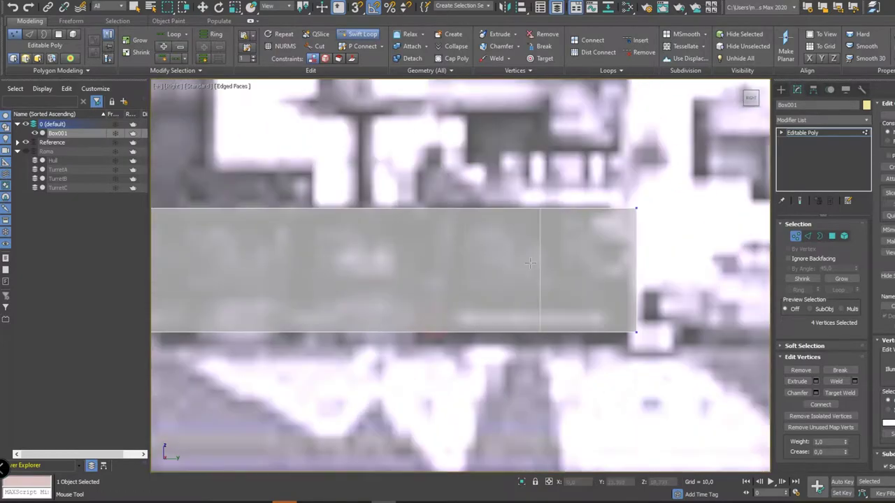
{"action": "scroll", "coordinate": [488, 305], "scroll_direction": "down", "scroll_amount": 1}
{"action": "middle_click_drag", "start_coordinate": [488, 305], "coordinate": [589, 290]}
{"action": "left_click_drag", "start_coordinate": [562, 227], "coordinate": [608, 339]}
{"action": "middle_click_drag", "start_coordinate": [640, 283], "coordinate": [529, 292]}
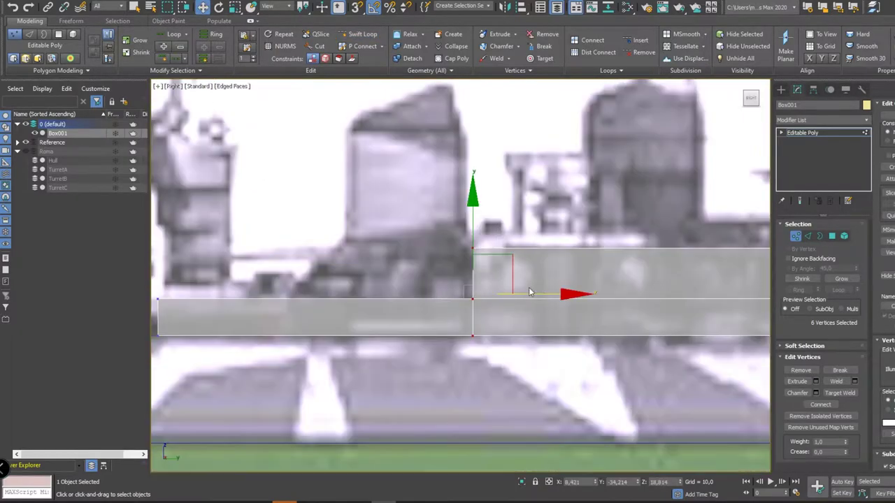
{"action": "key", "text": "p"}
{"action": "key", "text": "2"}
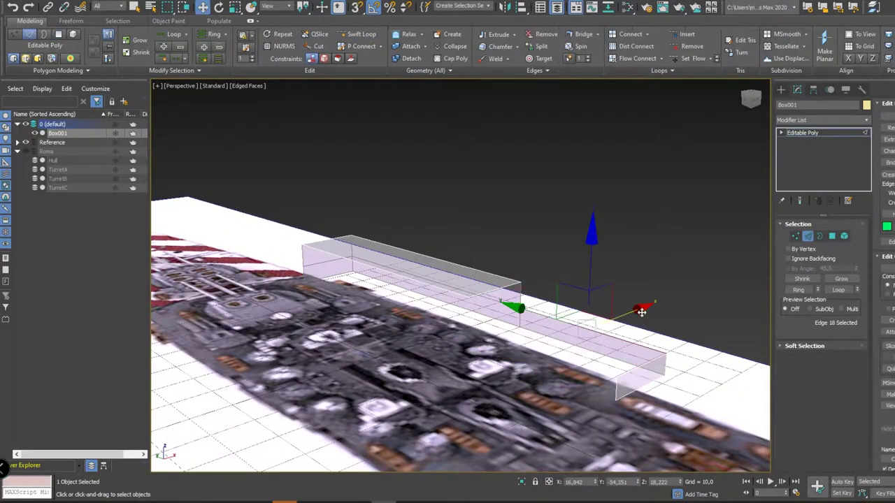
{"action": "key", "text": "1"}
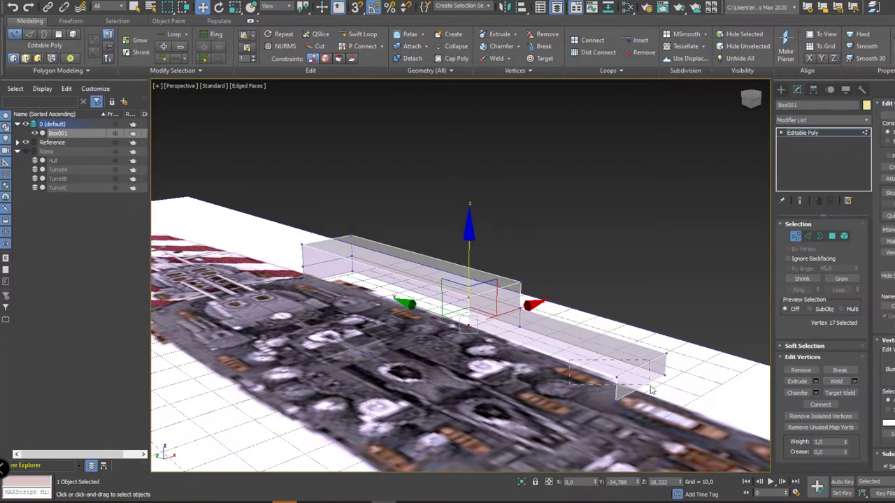
{"action": "key", "text": "2"}
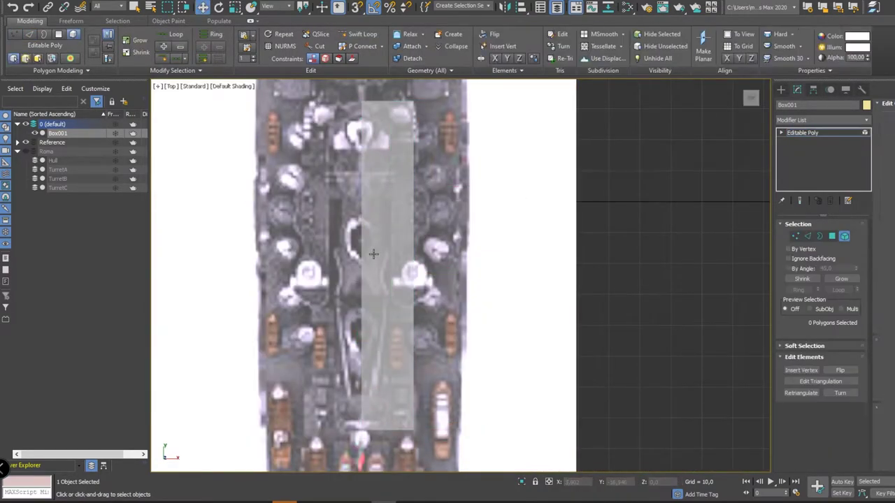
{"action": "key", "text": "p"}
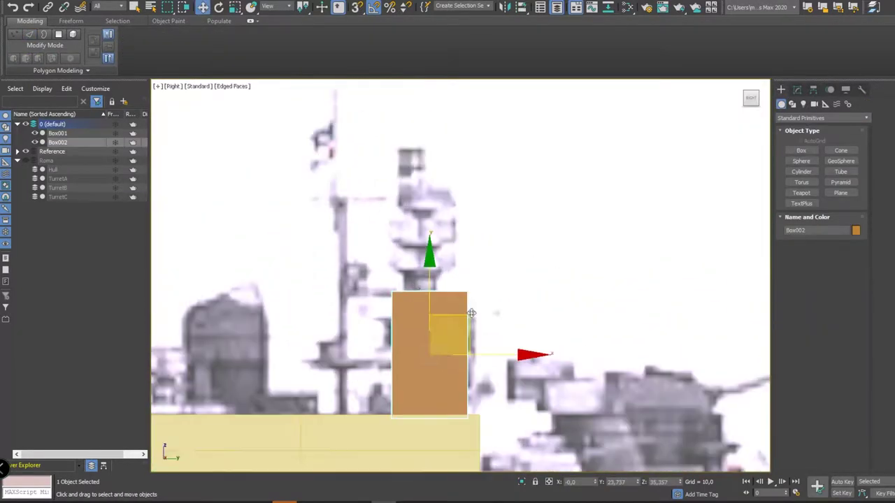
Stack two new boxes on the tower, a blue block on top, and add a horizontal edge loop
{"action": "left_click", "coordinate": [801, 150]}
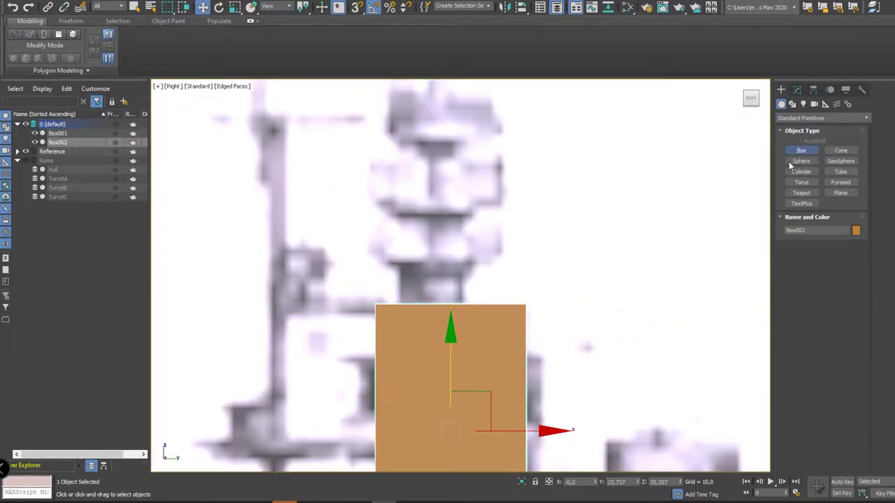
{"action": "left_click_drag", "start_coordinate": [460, 305], "coordinate": [400, 259]}
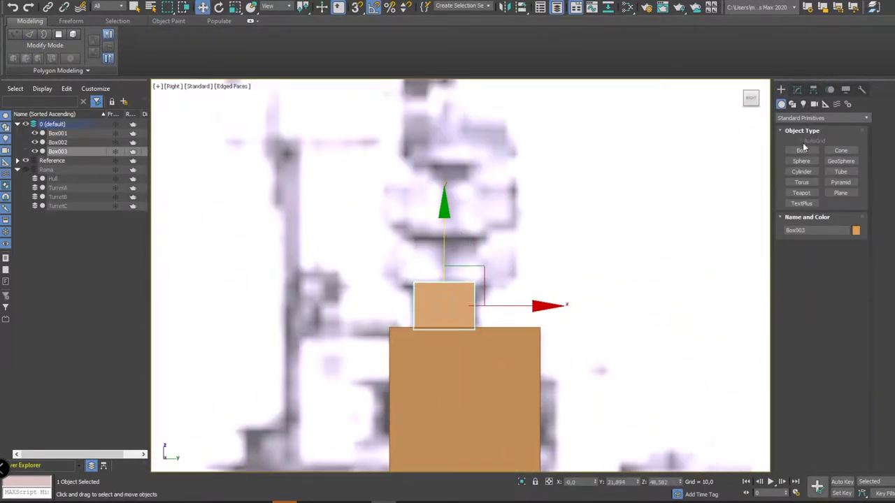
{"action": "left_click_drag", "start_coordinate": [520, 358], "coordinate": [404, 186]}
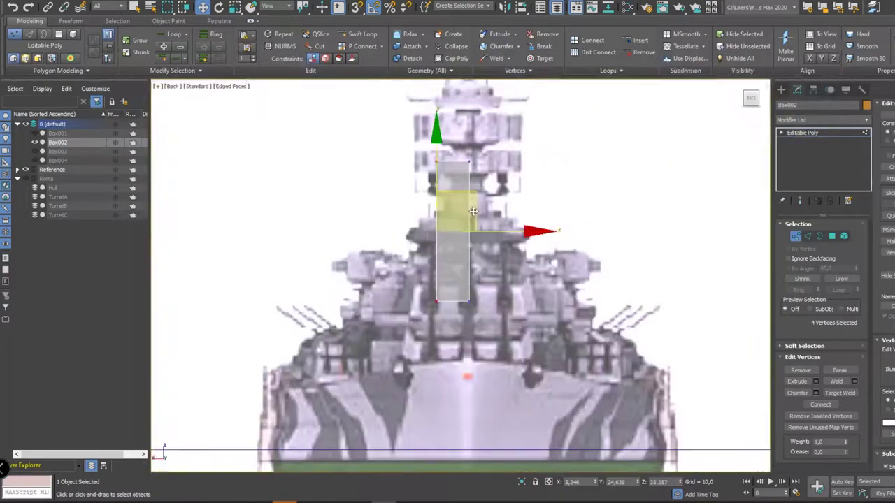
{"action": "scroll", "coordinate": [473, 211], "scroll_direction": "up", "scroll_amount": 3}
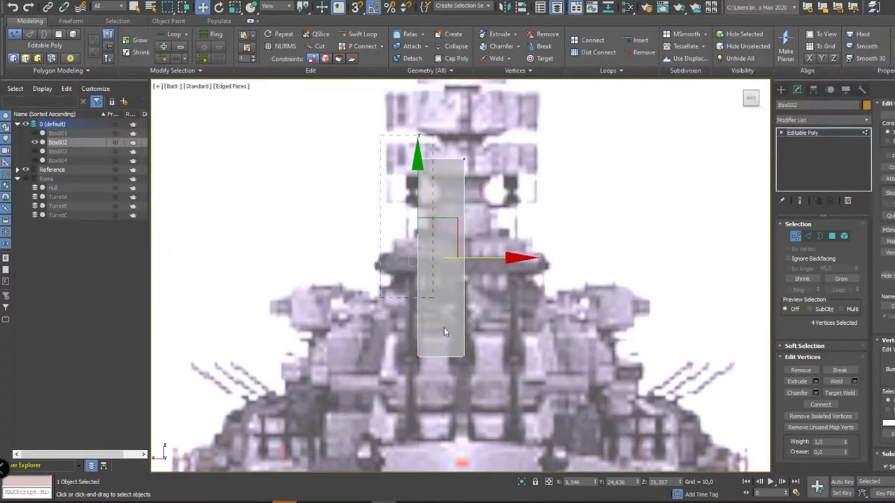
{"action": "scroll", "coordinate": [490, 261], "scroll_direction": "down", "scroll_amount": 3}
{"action": "key", "text": "t"}
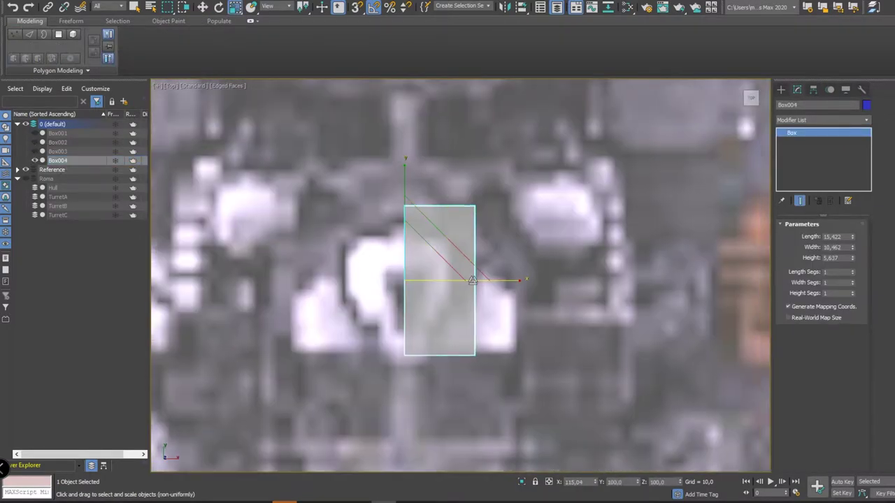
{"action": "left_click", "coordinate": [473, 290]}
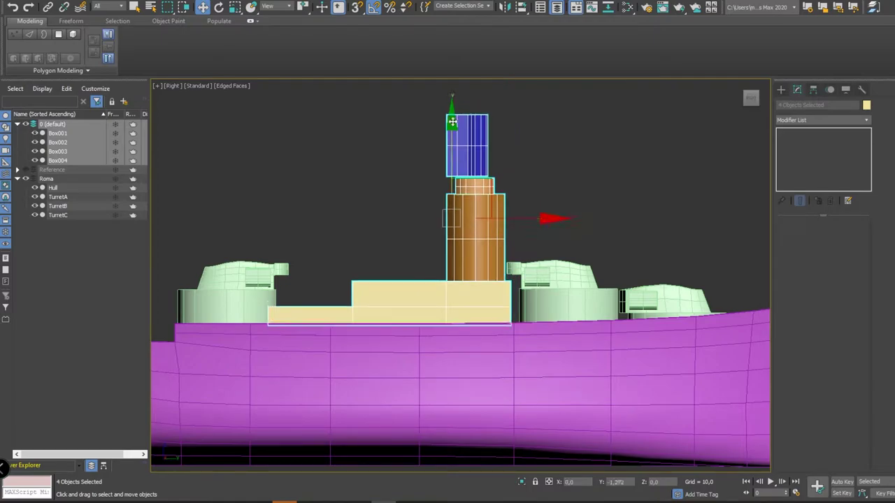
Recenter the side view and select the tower's tan base box
{"action": "middle_click_drag", "start_coordinate": [517, 216], "coordinate": [588, 220]}
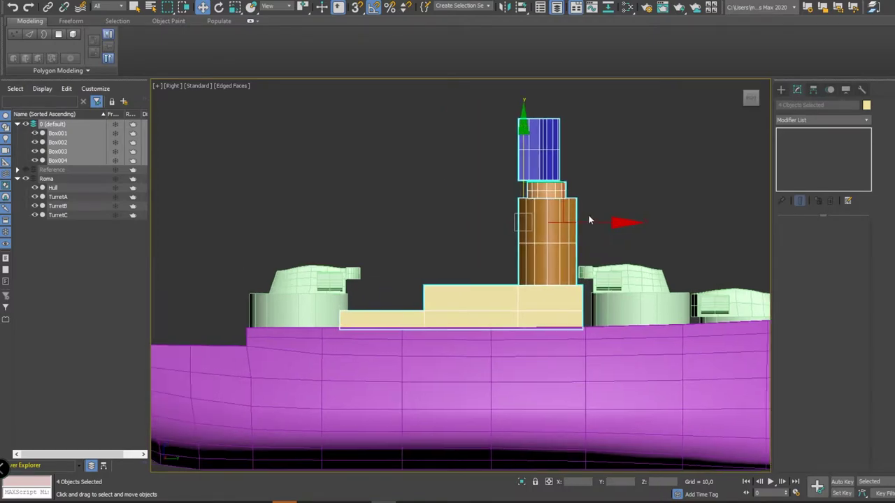
{"action": "left_click", "coordinate": [497, 294]}
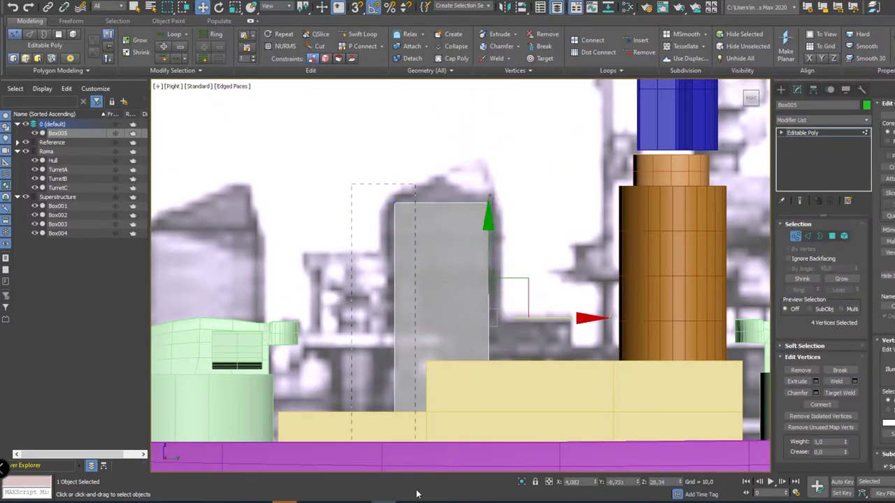
Angle the front corner of the funnel box inward from the top view
{"action": "key", "text": "alt+w"}
{"action": "key", "text": "alt+w"}
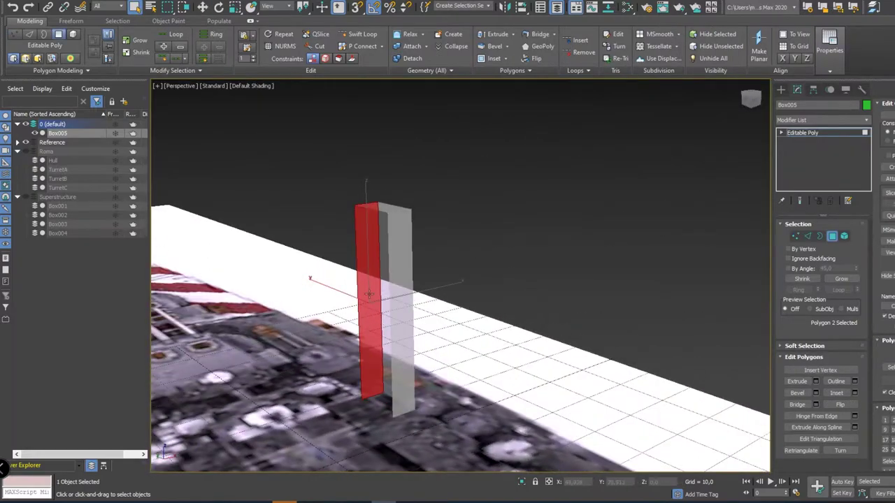
{"action": "left_click", "coordinate": [416, 267], "text": "ctrl"}
{"action": "key", "text": "1"}
{"action": "key", "text": "t"}
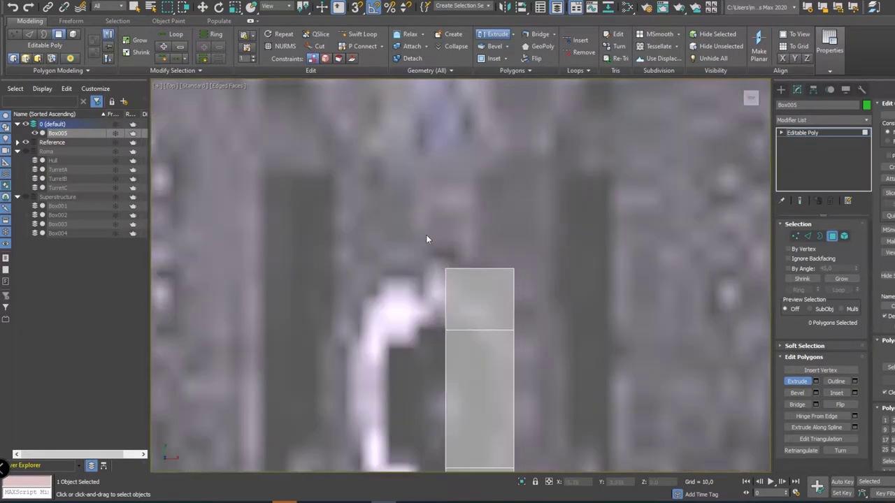
{"action": "middle_click_drag", "start_coordinate": [607, 264], "coordinate": [395, 348]}
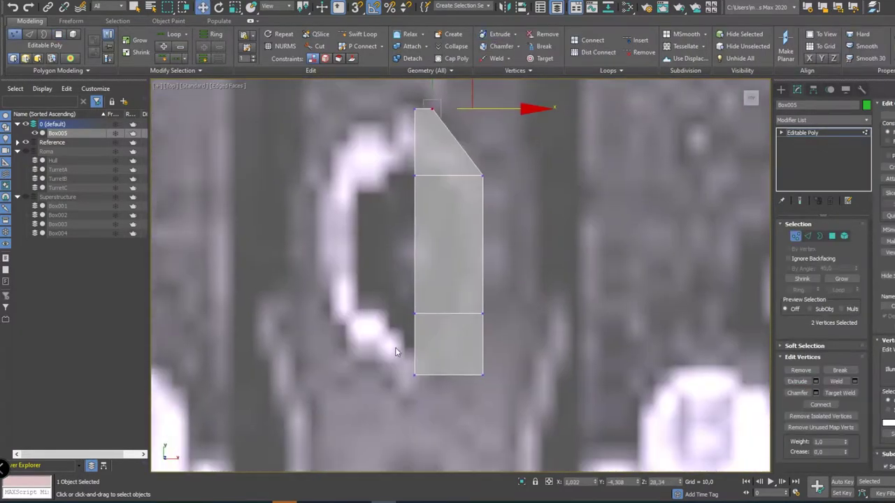
{"action": "scroll", "coordinate": [515, 352], "scroll_direction": "down", "scroll_amount": 3}
{"action": "key", "text": "alt+w"}
{"action": "key", "text": "alt+w"}
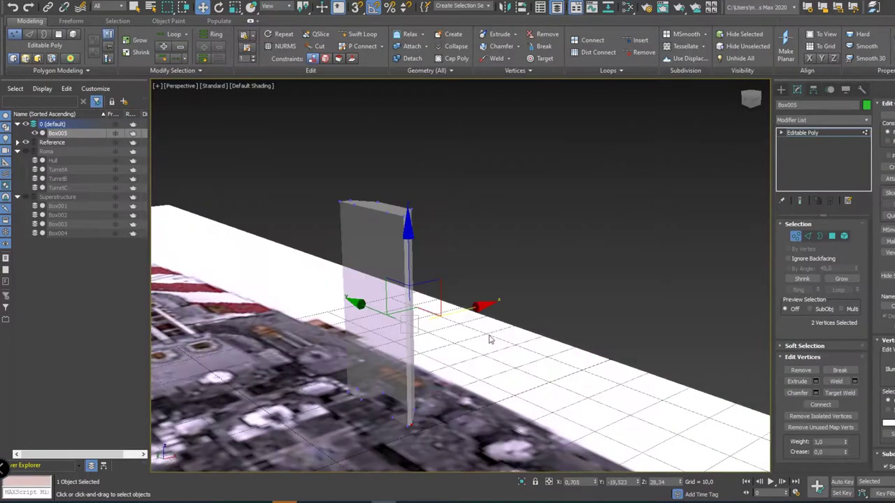
{"action": "key", "text": "alt+x"}
{"action": "middle_click_drag", "start_coordinate": [489, 338], "coordinate": [393, 408], "text": "alt"}
Pull the funnel's top faces higher to lengthen it, then ready the top vertices
{"action": "key", "text": "4"}
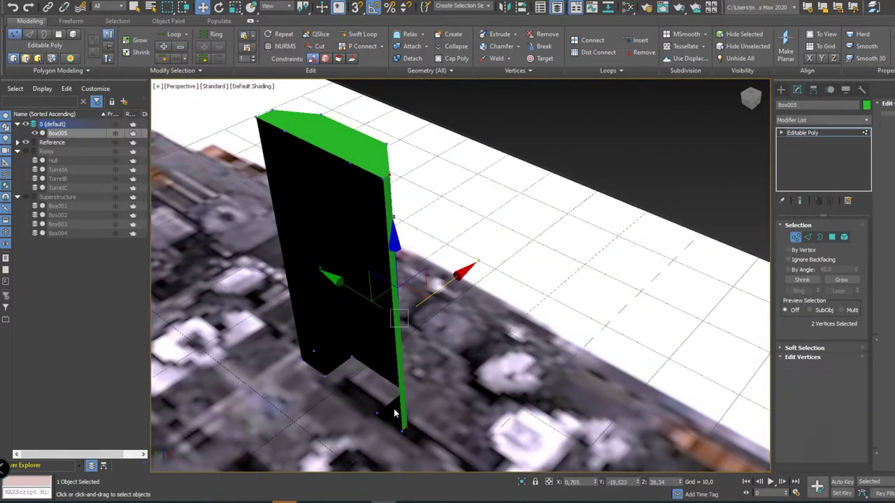
{"action": "left_click", "coordinate": [332, 359]}
{"action": "middle_click_drag", "start_coordinate": [343, 300], "coordinate": [298, 285], "text": "alt"}
{"action": "key", "text": "alt+w"}
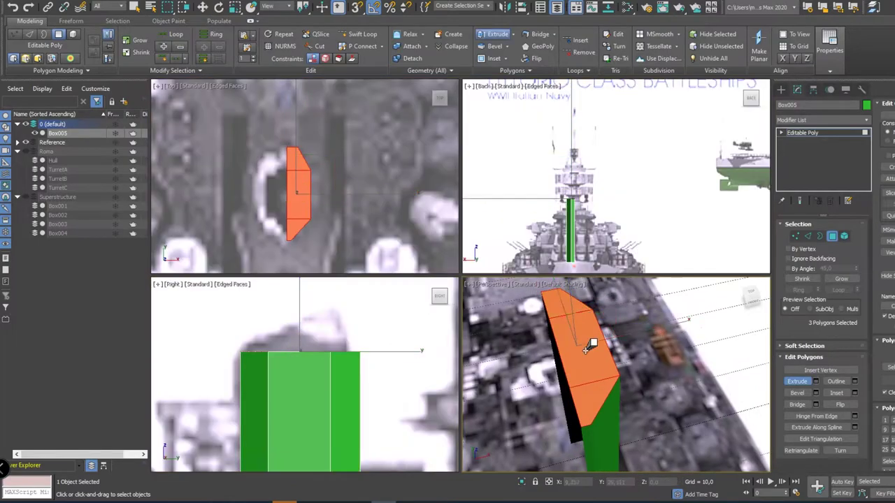
{"action": "left_click_drag", "start_coordinate": [298, 285], "coordinate": [298, 251]}
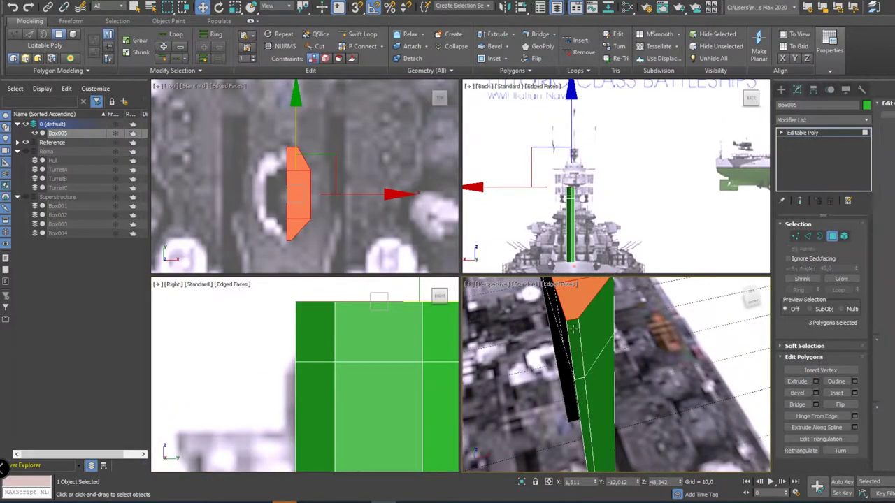
{"action": "key", "text": "1"}
{"action": "key", "text": "q"}
{"action": "key", "text": "w"}
{"action": "scroll", "coordinate": [349, 377], "scroll_direction": "down", "scroll_amount": 4}
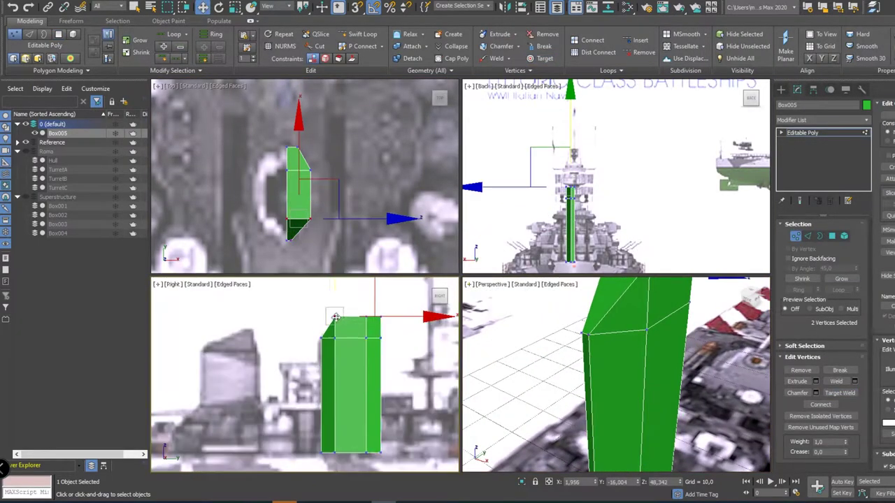
{"action": "key", "text": "alt+w"}
{"action": "scroll", "coordinate": [419, 266], "scroll_direction": "up", "scroll_amount": 2}
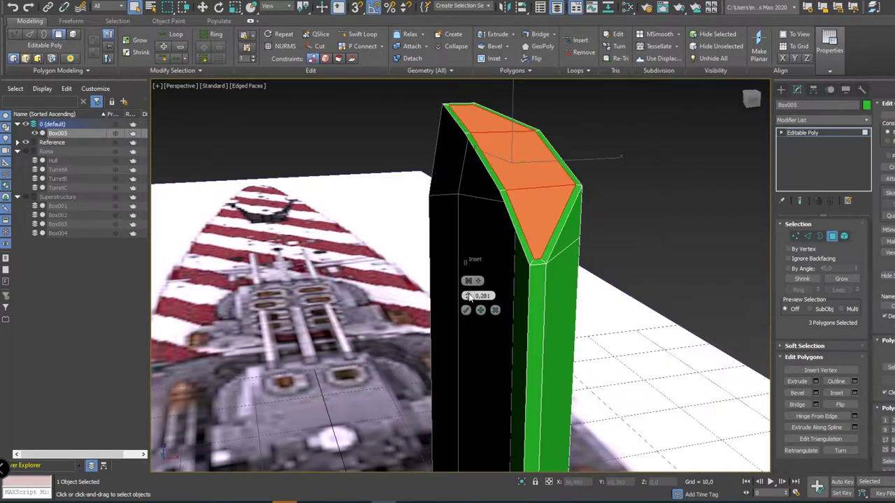
{"action": "mouse_move", "coordinate": [468, 296]}
{"action": "middle_mouse_down", "text": "alt"}
{"action": "mouse_move", "coordinate": [509, 315]}
{"action": "mouse_move", "coordinate": [504, 365]}
{"action": "middle_mouse_up", "text": "alt"}
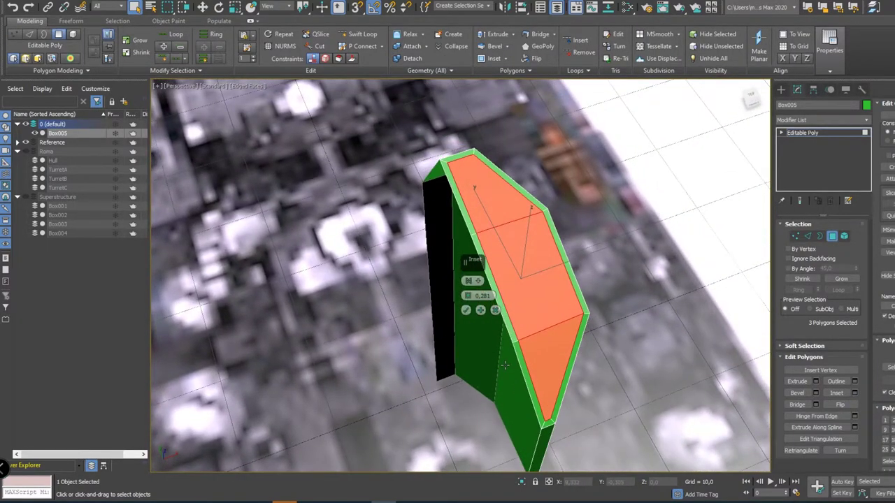
Inset the funnel's top faces and refine its rim edge and thin inner strip face
{"action": "left_click", "coordinate": [466, 310]}
{"action": "left_click", "coordinate": [504, 322]}
{"action": "key", "text": "2"}
{"action": "left_click", "coordinate": [500, 294]}
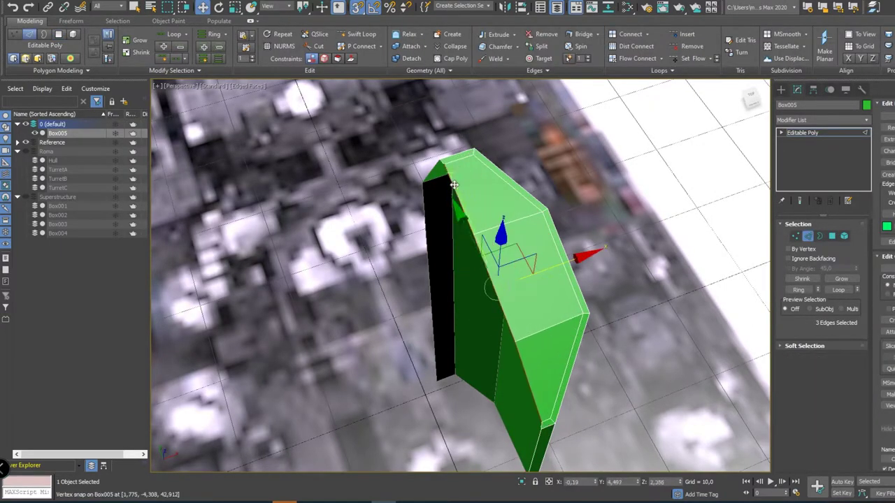
{"action": "middle_click_drag", "start_coordinate": [454, 184], "coordinate": [366, 266], "text": "alt"}
{"action": "key", "text": "4"}
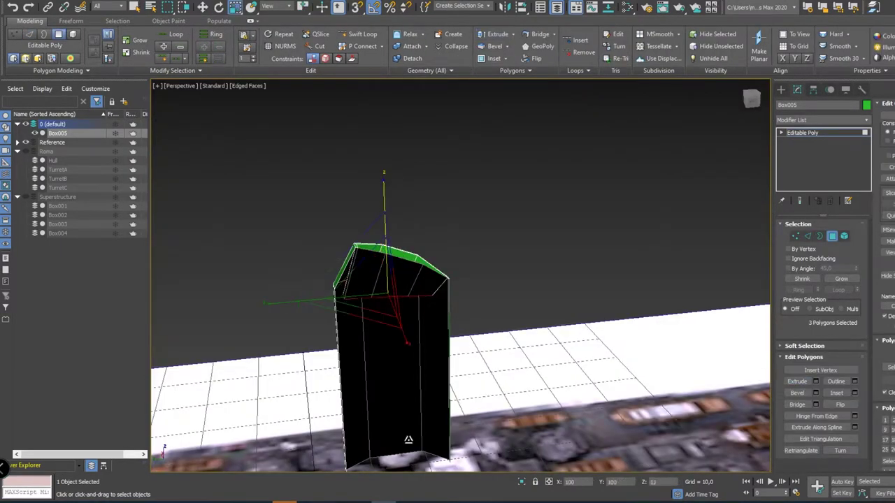
{"action": "key", "text": "w"}
{"action": "middle_click_drag", "start_coordinate": [409, 439], "coordinate": [496, 266], "text": "alt"}
{"action": "key", "text": "ctrl+a"}
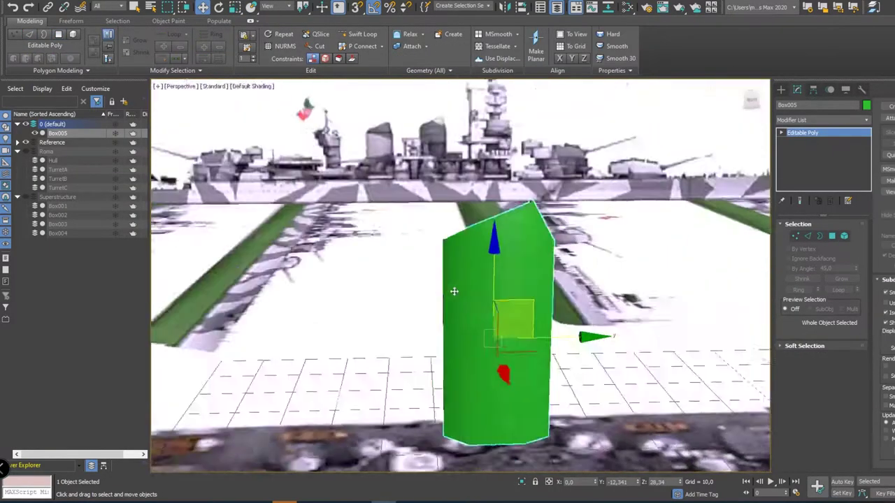
{"action": "middle_click_drag", "start_coordinate": [688, 347], "coordinate": [566, 284], "text": "alt"}
{"action": "left_click", "coordinate": [501, 237]}
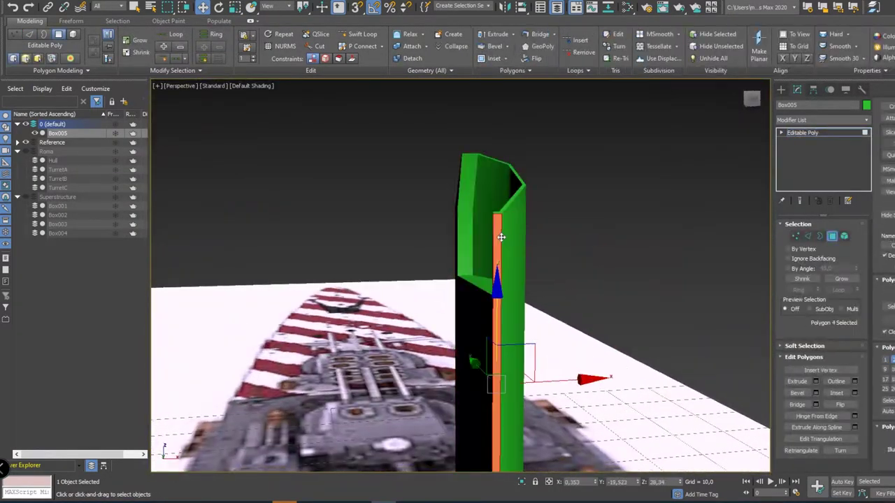
{"action": "mouse_move", "coordinate": [500, 237]}
{"action": "middle_mouse_down", "text": "alt"}
{"action": "mouse_move", "coordinate": [567, 247]}
{"action": "mouse_move", "coordinate": [550, 231]}
{"action": "middle_mouse_up", "text": "alt"}
{"action": "key", "text": "q"}
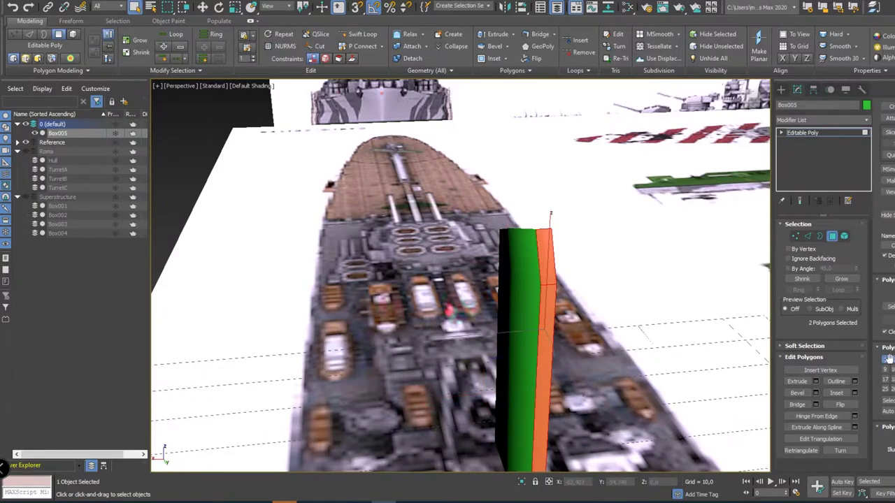
Mirror a copy as the second funnel and give it an FFD 2x2x2 modifier
{"action": "left_click", "coordinate": [461, 322]}
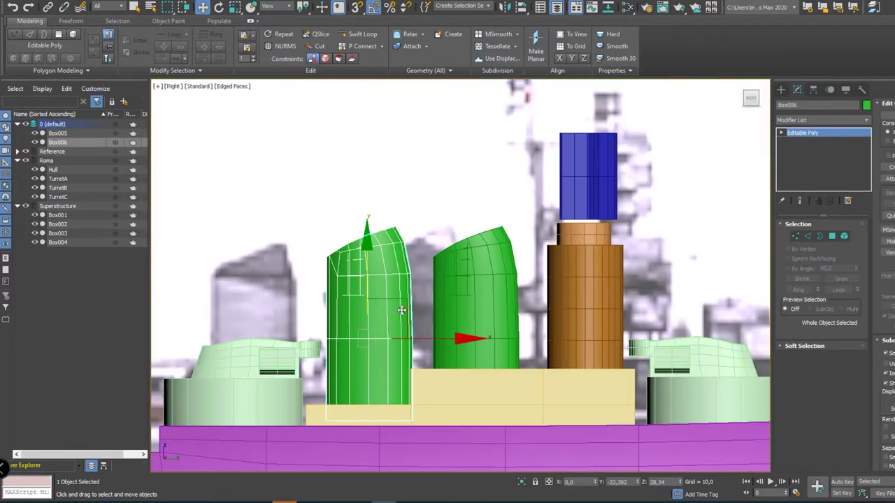
{"action": "left_click", "coordinate": [829, 120]}
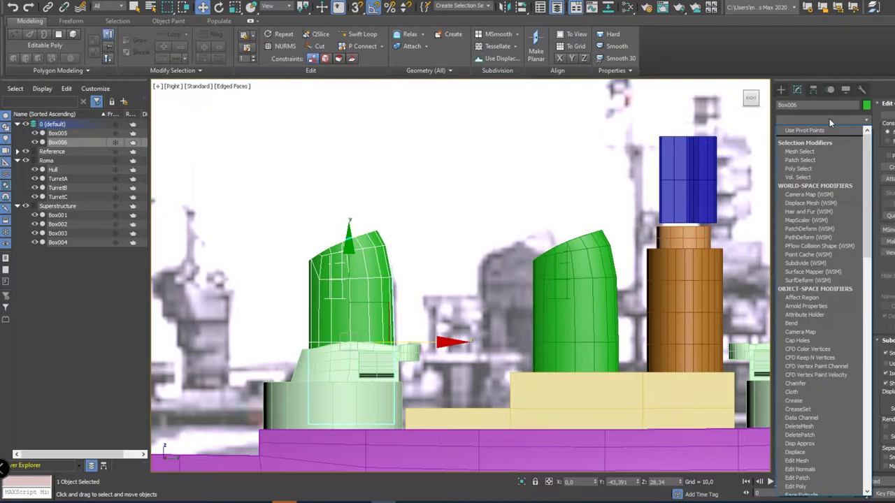
{"action": "key", "text": "f"}
{"action": "key", "text": "Return"}
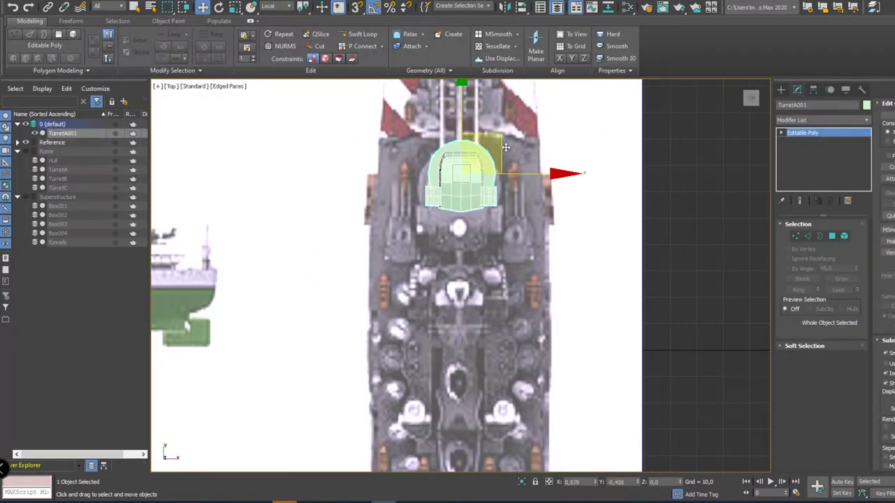
Scale the TurretA001 copy down into a small secondary turret
{"action": "key", "text": "z"}
{"action": "key", "text": "r"}
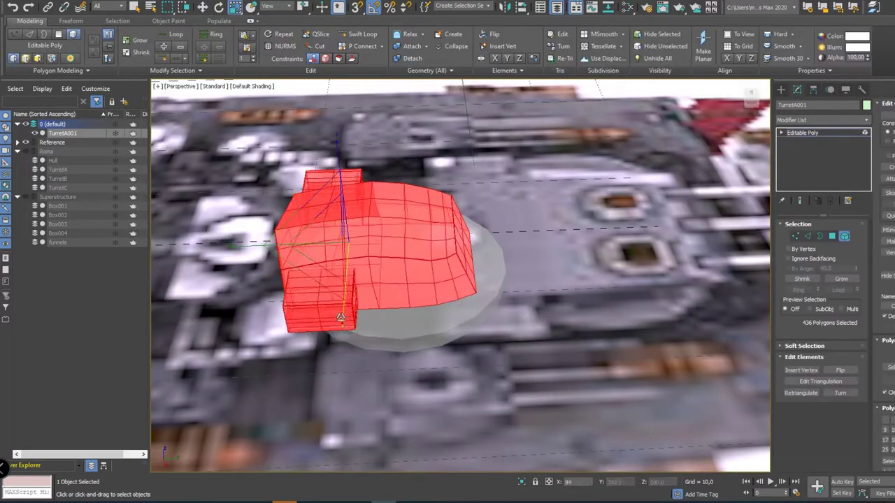
{"action": "middle_click_drag", "start_coordinate": [415, 235], "coordinate": [439, 239], "text": "alt"}
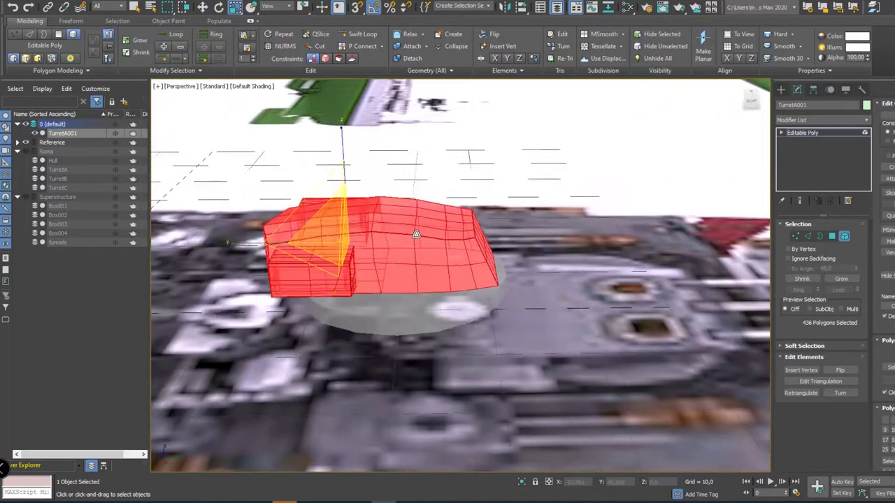
{"action": "key", "text": "6"}
{"action": "mouse_move", "coordinate": [382, 230]}
{"action": "middle_mouse_down", "text": "alt"}
{"action": "mouse_move", "coordinate": [350, 265]}
{"action": "mouse_move", "coordinate": [345, 289]}
{"action": "middle_mouse_up", "text": "alt"}
{"action": "key", "text": "w"}
{"action": "scroll", "coordinate": [345, 289], "scroll_direction": "down", "scroll_amount": 3}
Clone the small turret forward as TurretA002 and rotate it 180° to face backward
{"action": "left_click_drag", "start_coordinate": [498, 276], "coordinate": [345, 290], "text": "shift"}
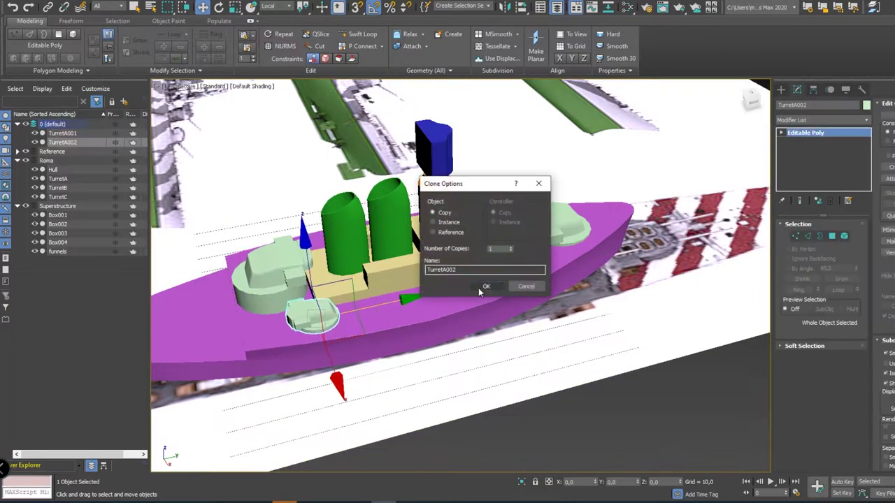
{"action": "left_click", "coordinate": [482, 285]}
{"action": "key", "text": "e"}
{"action": "middle_click_drag", "start_coordinate": [482, 285], "coordinate": [377, 293], "text": "alt"}
{"action": "left_click_drag", "start_coordinate": [378, 294], "coordinate": [373, 287]}
{"action": "scroll", "coordinate": [373, 287], "scroll_direction": "up", "scroll_amount": 3}
{"action": "key", "text": "w"}
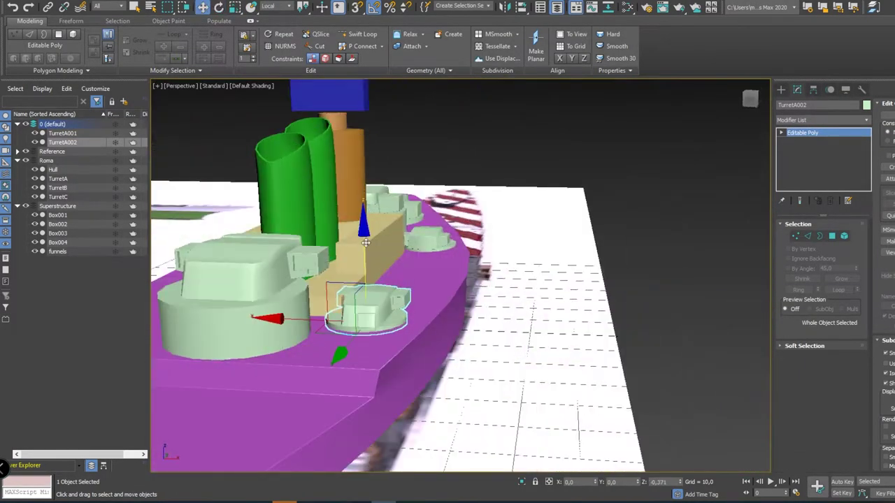
{"action": "middle_click_drag", "start_coordinate": [372, 286], "coordinate": [419, 279], "text": "alt"}
{"action": "scroll", "coordinate": [419, 280], "scroll_direction": "up", "scroll_amount": 3}
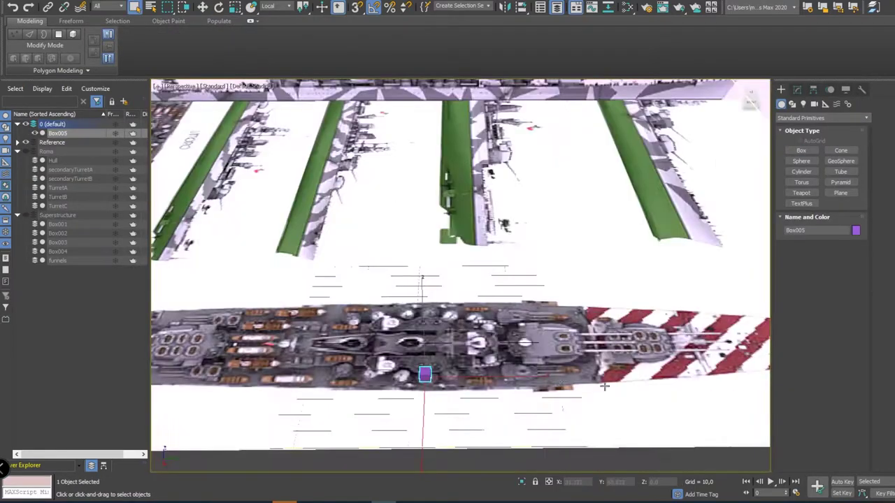
Draw a new box on the deck as an Editable Poly and select its top-left vertices
{"action": "middle_click_drag", "start_coordinate": [604, 386], "coordinate": [489, 349], "text": "alt"}
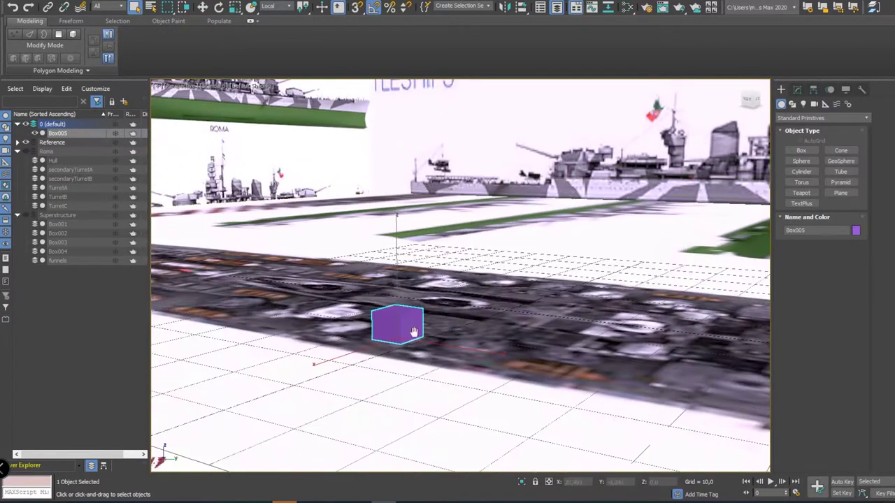
{"action": "key", "text": "alt+w"}
{"action": "key", "text": "alt+w"}
{"action": "key", "text": "w"}
{"action": "scroll", "coordinate": [370, 387], "scroll_direction": "down", "scroll_amount": 2}
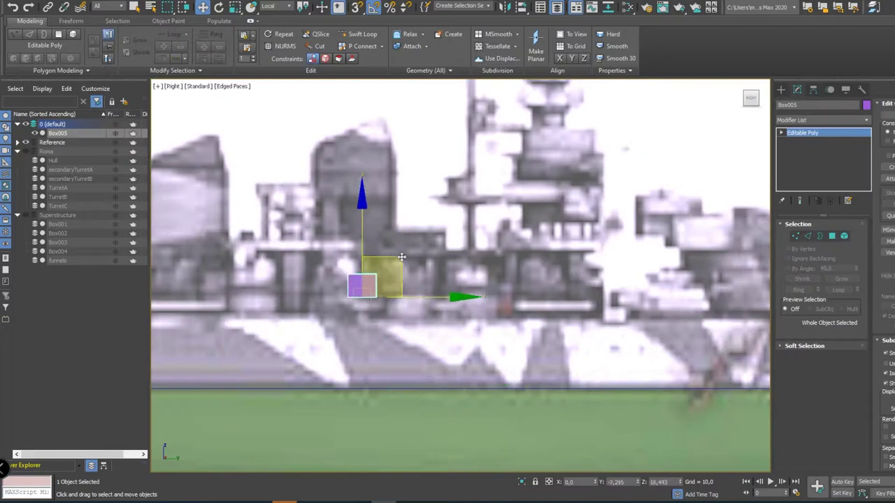
{"action": "scroll", "coordinate": [521, 248], "scroll_direction": "up", "scroll_amount": 5}
{"action": "key", "text": "1"}
{"action": "left_click_drag", "start_coordinate": [372, 270], "coordinate": [346, 280]}
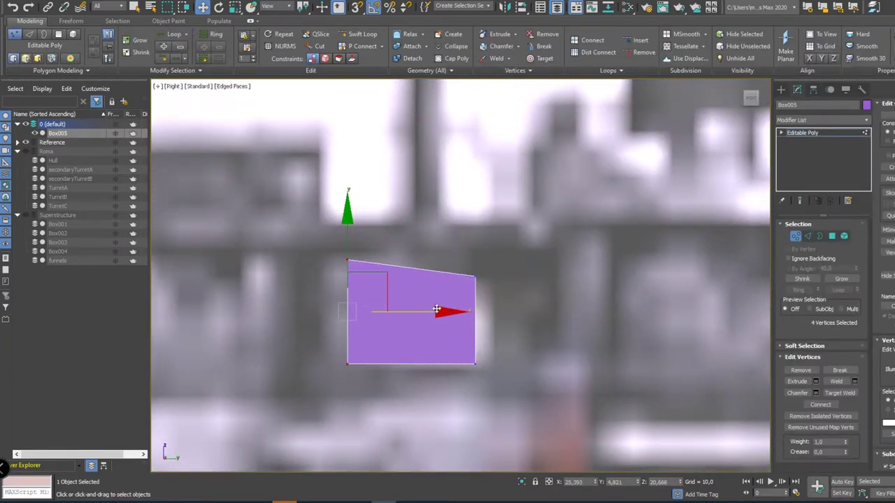
Select a face and then the box's top corner vertices
{"action": "key", "text": "alt+w"}
{"action": "key", "text": "alt+w"}
{"action": "key", "text": "4"}
{"action": "left_click", "coordinate": [447, 198]}
{"action": "key", "text": "alt+w"}
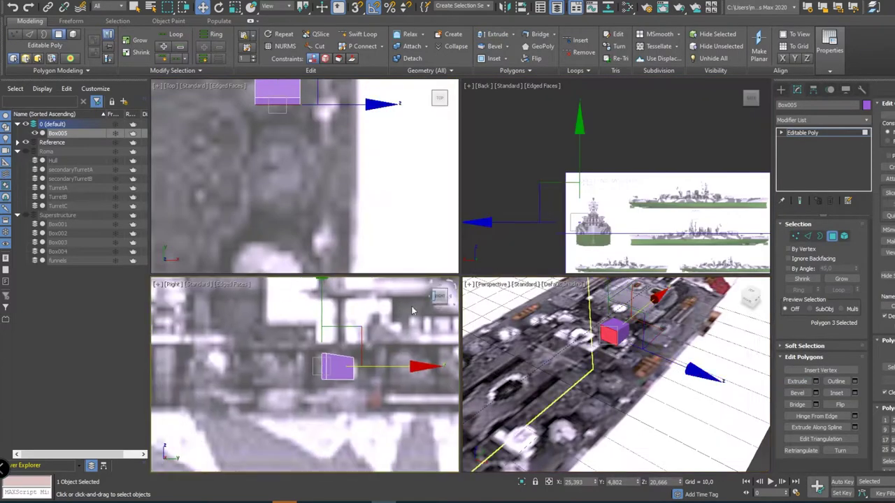
{"action": "scroll", "coordinate": [325, 362], "scroll_direction": "up", "scroll_amount": 4}
{"action": "key", "text": "1"}
{"action": "left_click_drag", "start_coordinate": [308, 328], "coordinate": [322, 337]}
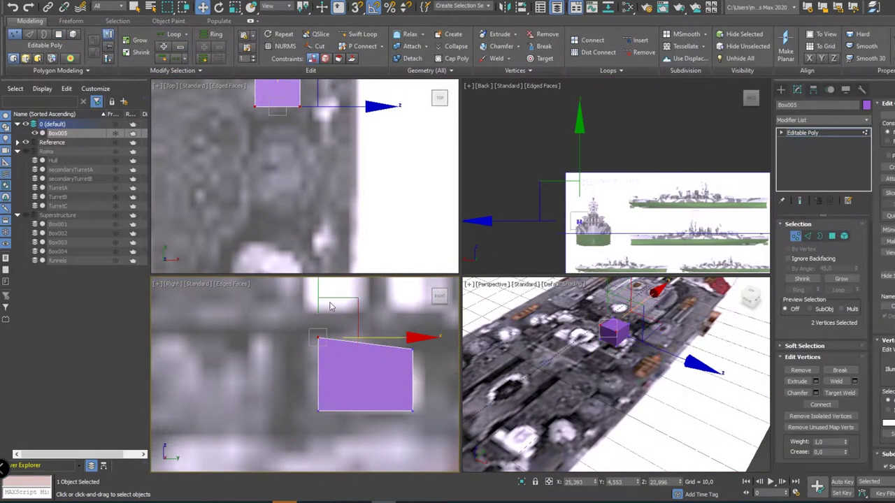
Narrow the box in the top view and weld vertices together to taper it
{"action": "key", "text": "z"}
{"action": "key", "text": "2"}
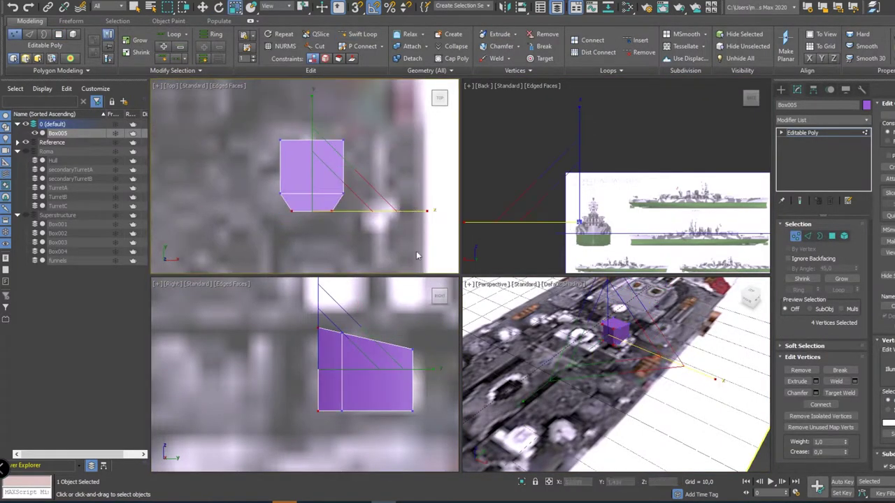
{"action": "key", "text": "alt+w"}
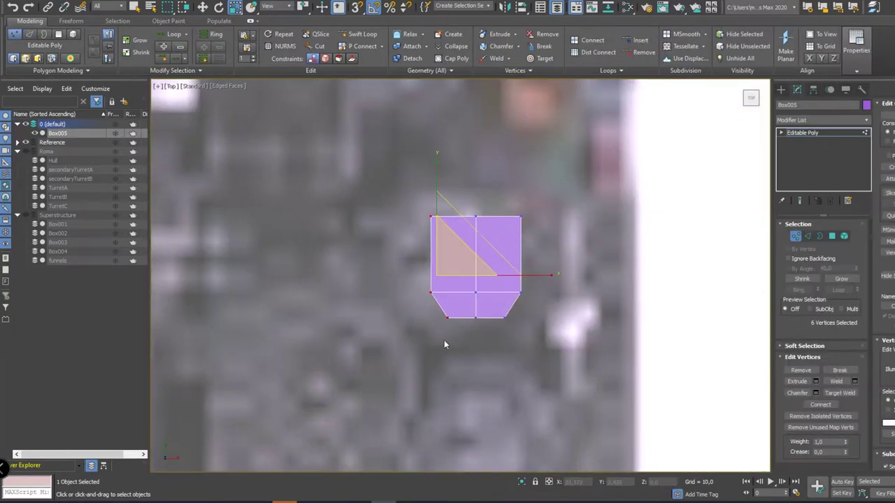
{"action": "key", "text": "alt+w"}
{"action": "middle_click_drag", "start_coordinate": [685, 327], "coordinate": [587, 378], "text": "alt"}
{"action": "key", "text": "ctrl+w"}
{"action": "key", "text": "F4"}
{"action": "key", "text": "q"}
{"action": "middle_click_drag", "start_coordinate": [596, 292], "coordinate": [676, 333], "text": "alt"}
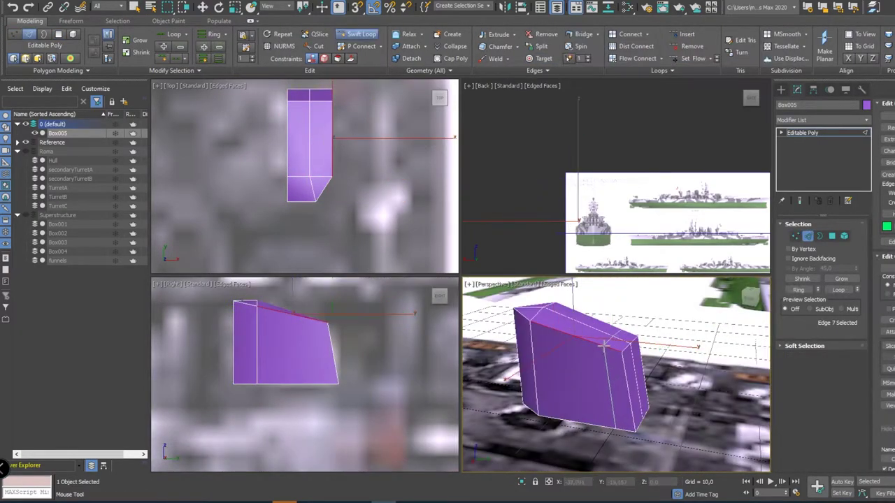
Move vertices to reshape the block into an angled superstructure
{"action": "key", "text": "w"}
{"action": "scroll", "coordinate": [602, 346], "scroll_direction": "up", "scroll_amount": 3}
{"action": "scroll", "coordinate": [602, 345], "scroll_direction": "down", "scroll_amount": 3}
{"action": "key", "text": "1"}
{"action": "middle_click_drag", "start_coordinate": [602, 345], "coordinate": [599, 286], "text": "alt"}
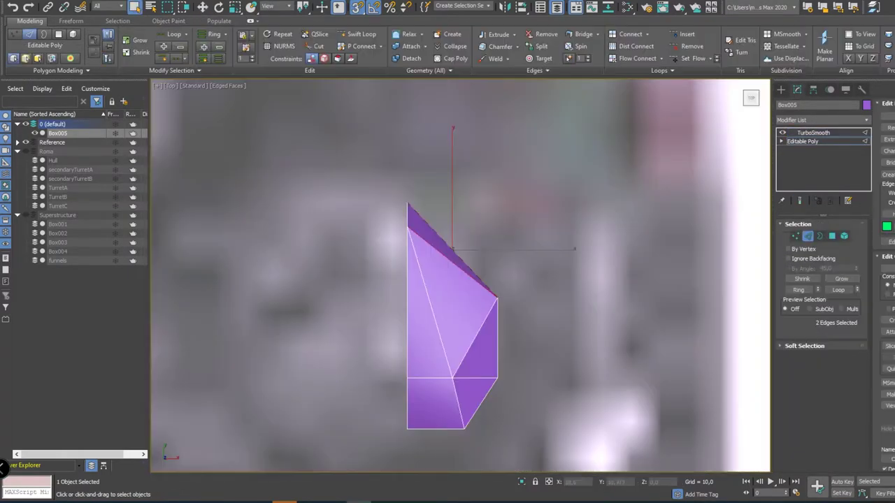
{"action": "key", "text": "1"}
{"action": "left_click_drag", "start_coordinate": [417, 222], "coordinate": [472, 276]}
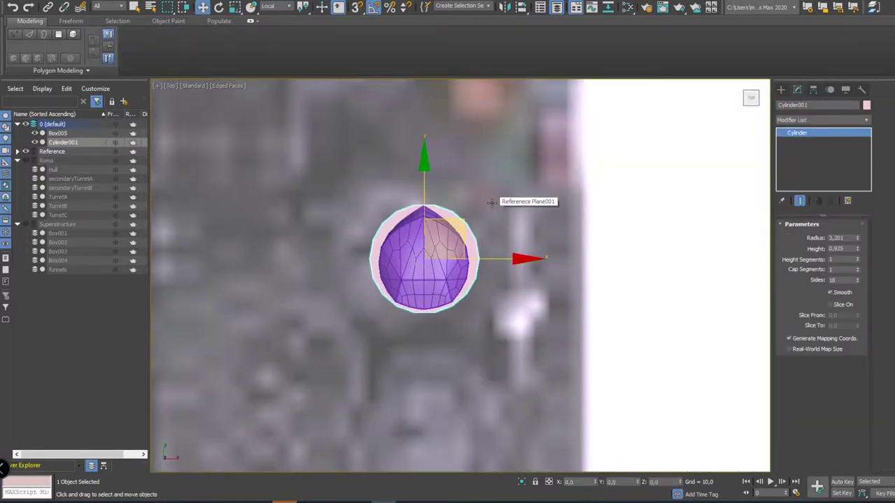
Tilt the cylinder by -75 degrees in the side view
{"action": "key", "text": "alt+w"}
{"action": "key", "text": "alt+w"}
{"action": "key", "text": "e"}
{"action": "left_click_drag", "start_coordinate": [514, 182], "coordinate": [534, 228]}
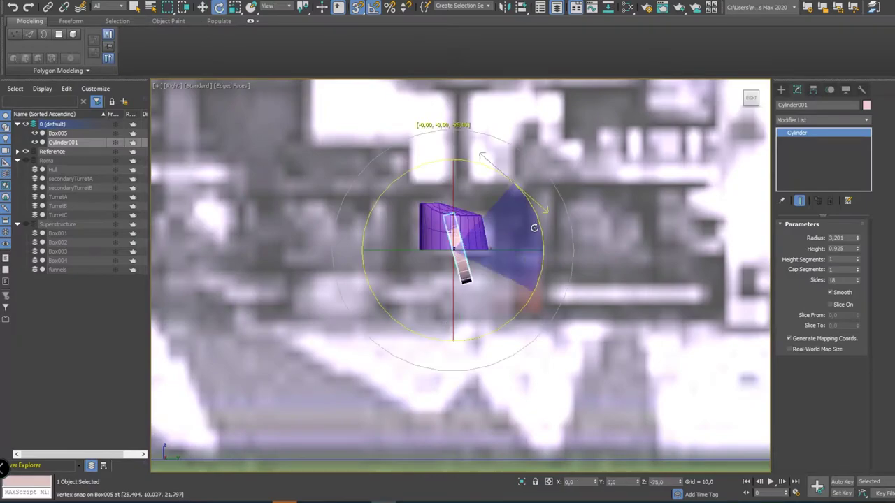
{"action": "key", "text": "w"}
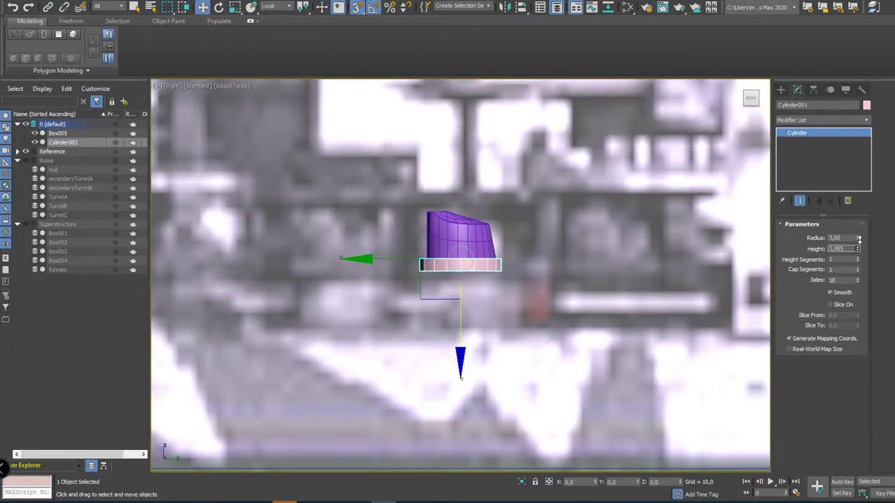
{"action": "middle_click_drag", "start_coordinate": [526, 268], "coordinate": [545, 267]}
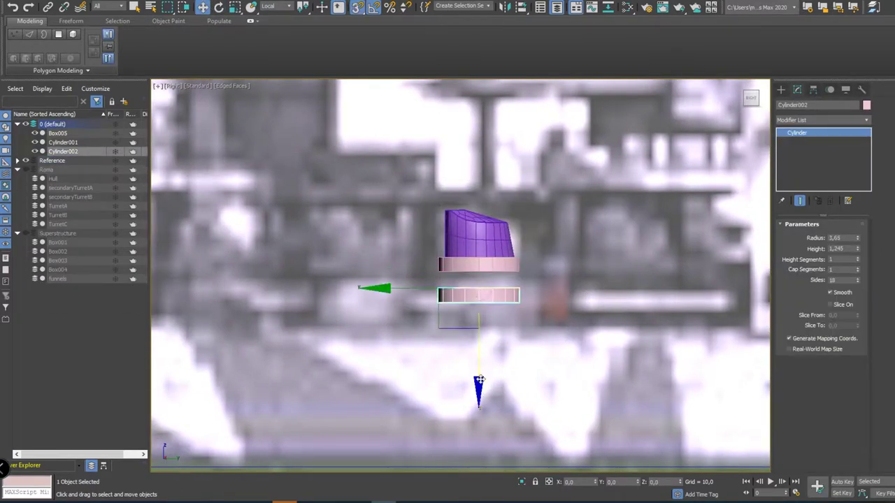
Convert the second cylinder to Editable Poly for polygon editing
{"action": "key", "text": "p"}
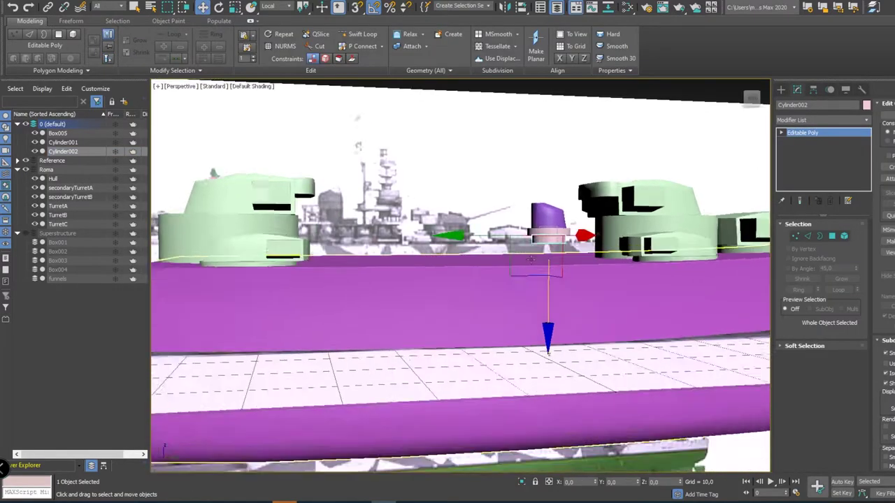
{"action": "key", "text": "4"}
{"action": "scroll", "coordinate": [531, 260], "scroll_direction": "up", "scroll_amount": 5}
{"action": "middle_click_drag", "start_coordinate": [589, 193], "coordinate": [640, 279], "text": "alt"}
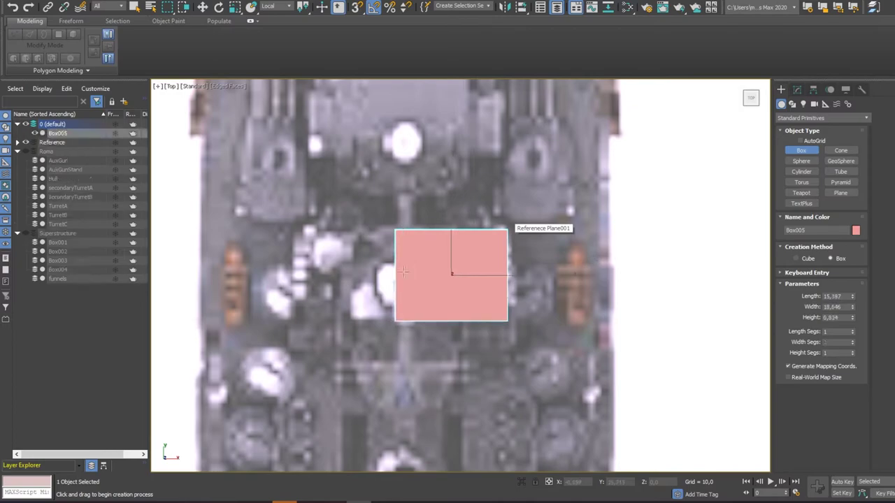
Move the thin block's pivot to its left edge with Affect Pivot Only, zeroing X
{"action": "key", "text": "w"}
{"action": "left_click", "coordinate": [796, 89]}
{"action": "left_click", "coordinate": [821, 159]}
{"action": "left_click_drag", "start_coordinate": [452, 274], "coordinate": [397, 276]}
{"action": "right_click", "coordinate": [591, 487]}
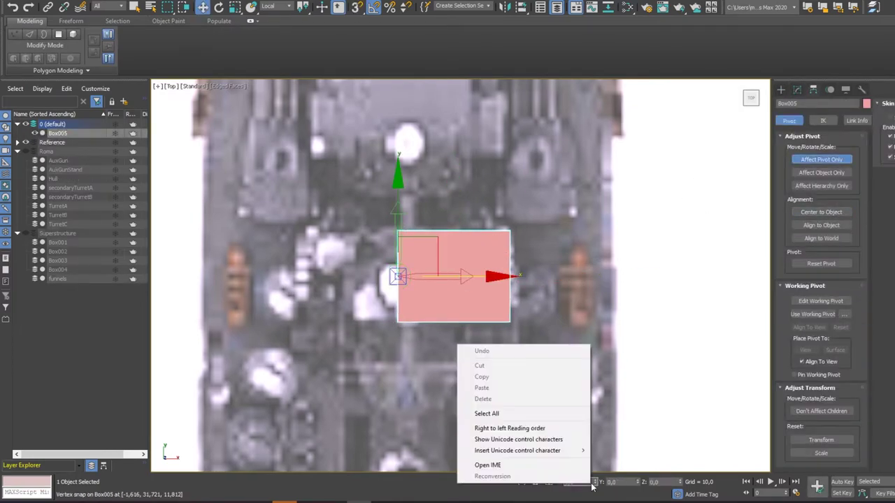
{"action": "left_click", "coordinate": [821, 159]}
Raise the thin block's vertices in the see-through side view
{"action": "scroll", "coordinate": [455, 279], "scroll_direction": "up", "scroll_amount": 3}
{"action": "scroll", "coordinate": [486, 250], "scroll_direction": "down", "scroll_amount": 2}
{"action": "key", "text": "alt+x"}
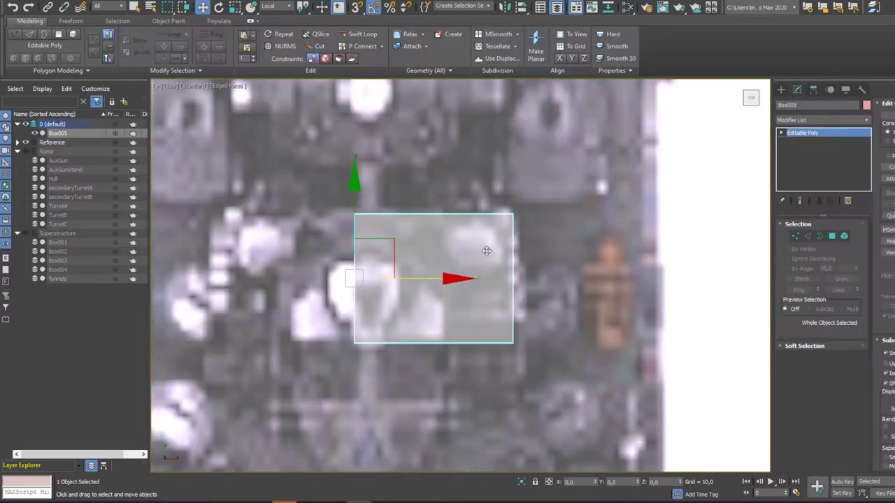
{"action": "key", "text": "1"}
{"action": "key", "text": "ctrl+a"}
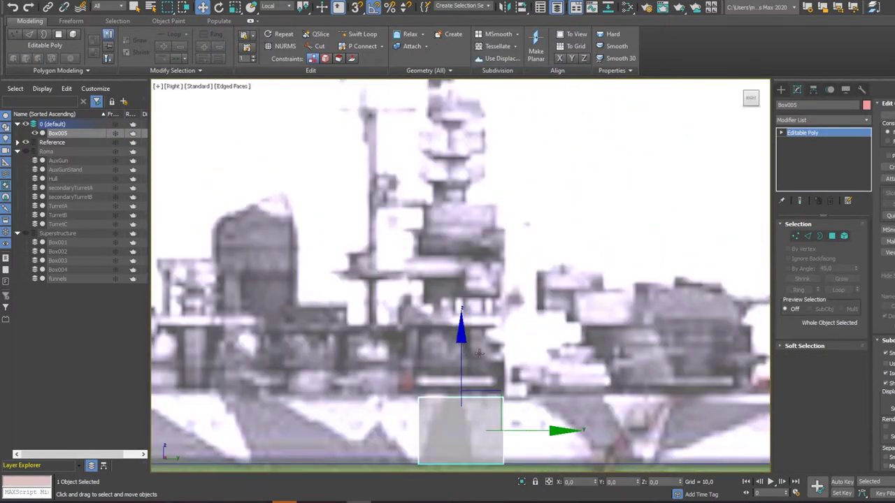
{"action": "left_click_drag", "start_coordinate": [479, 354], "coordinate": [479, 210]}
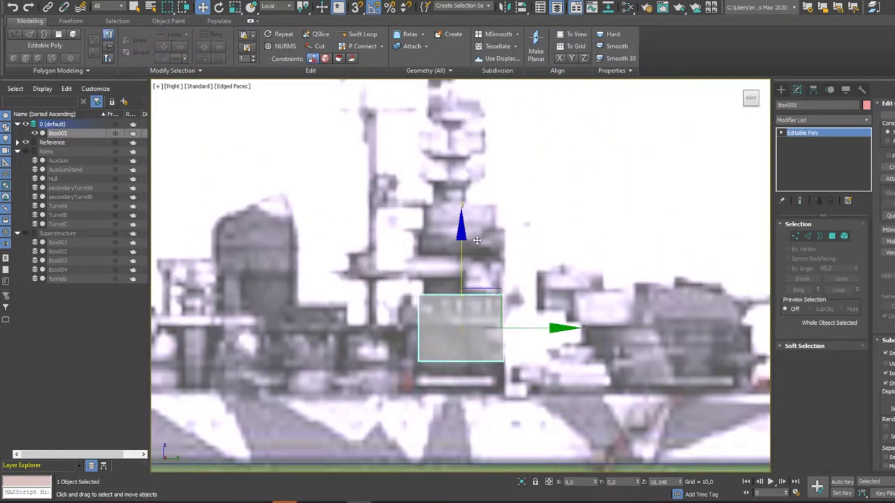
{"action": "key", "text": "1"}
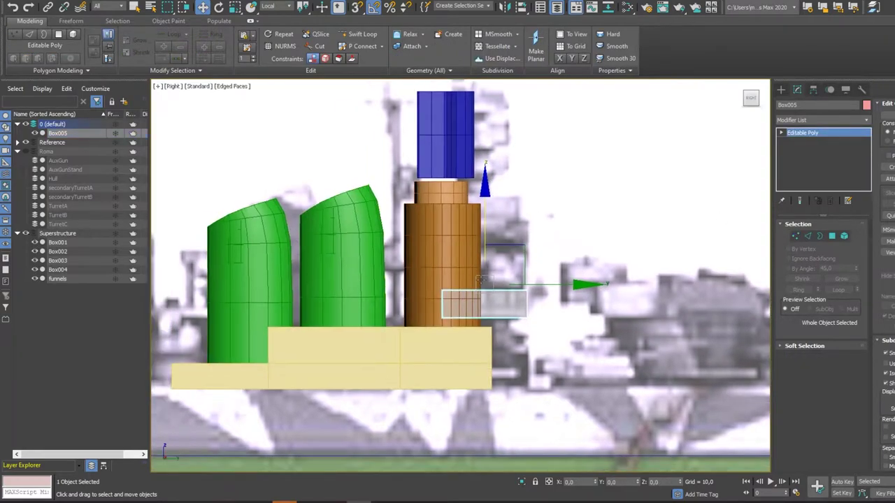
{"action": "key", "text": "1"}
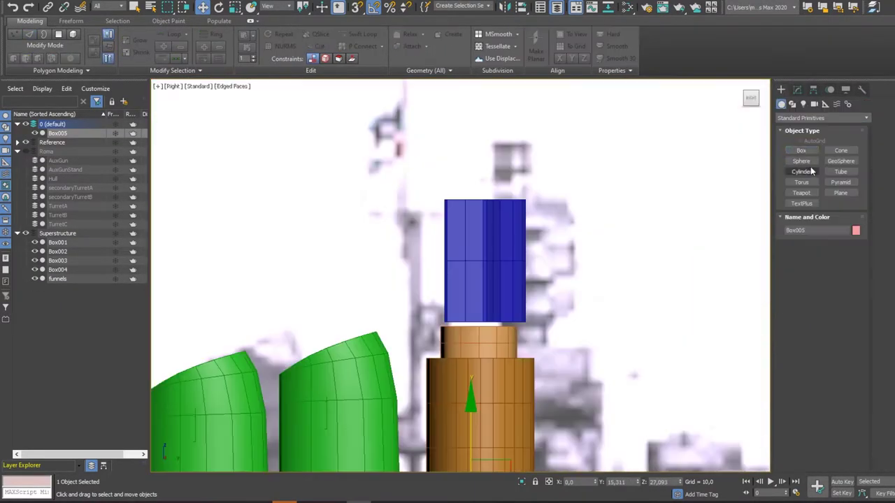
Draw Box006, inset its top faces and lower the floor to form walls
{"action": "left_click", "coordinate": [800, 150]}
{"action": "left_click_drag", "start_coordinate": [441, 323], "coordinate": [402, 304]}
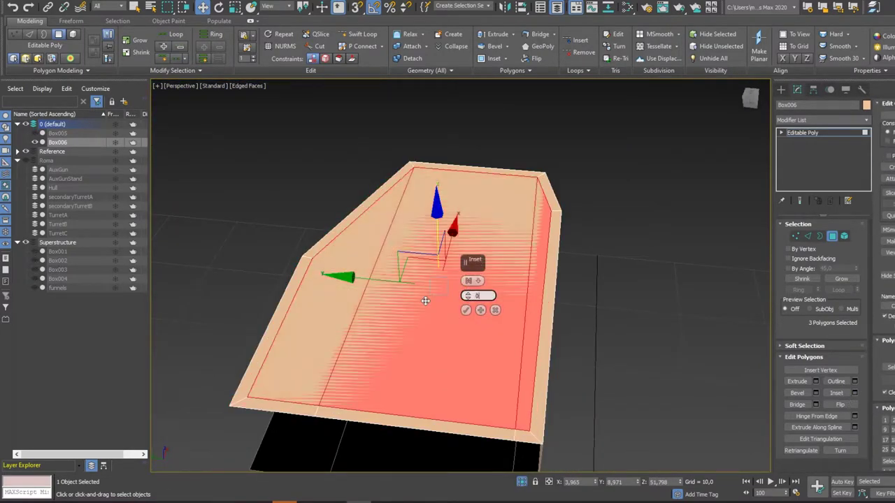
{"action": "left_click", "coordinate": [466, 310]}
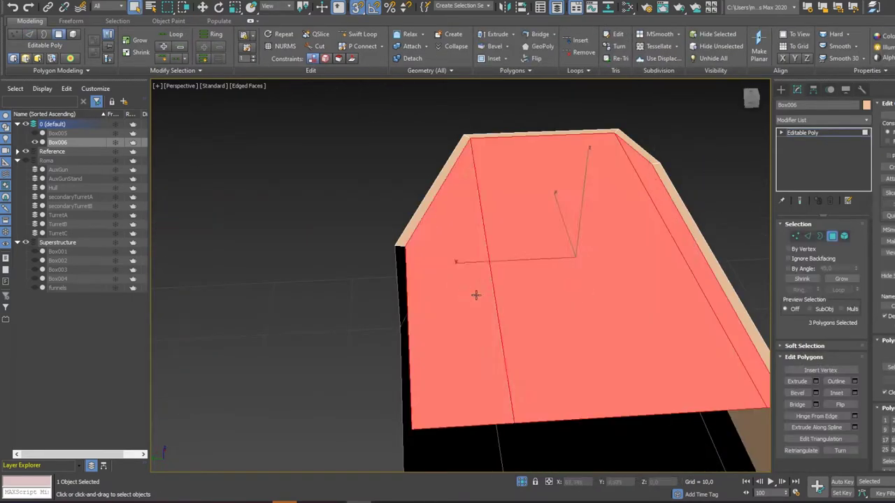
{"action": "key", "text": "w"}
{"action": "left_click_drag", "start_coordinate": [481, 223], "coordinate": [481, 253]}
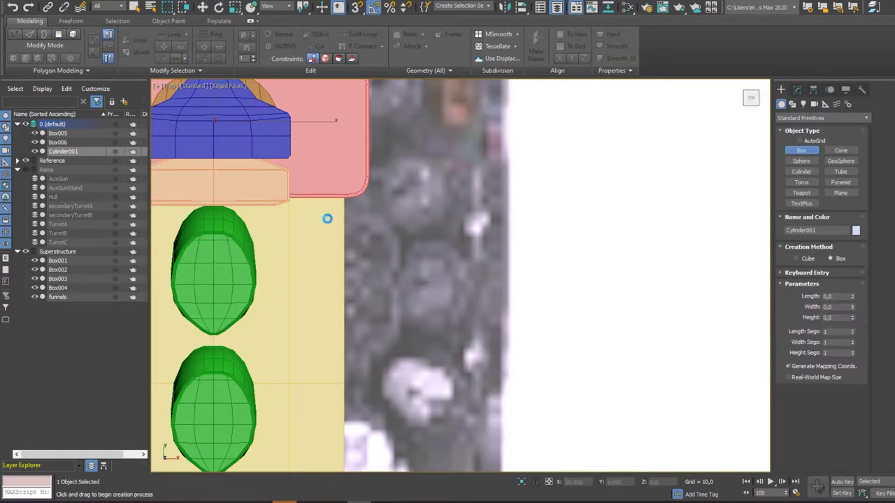
Draw Box007, notch its right edge, and snap it onto the yellow platform
{"action": "left_click_drag", "start_coordinate": [327, 216], "coordinate": [399, 370]}
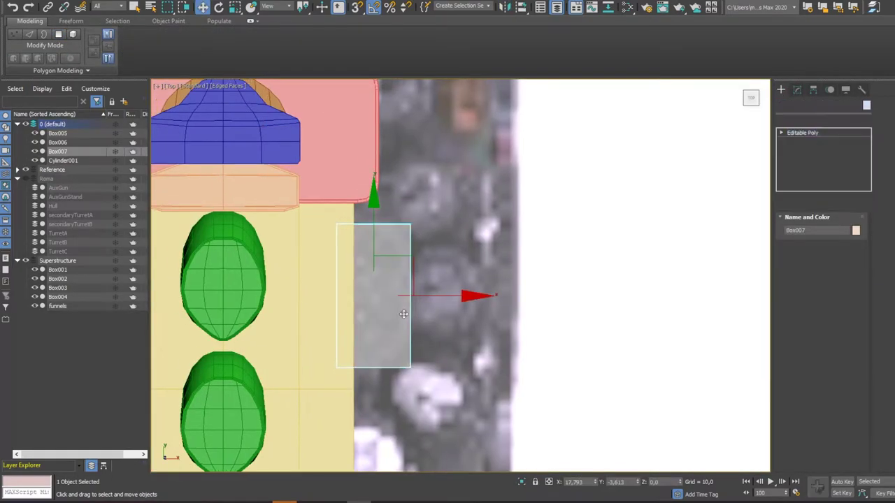
{"action": "scroll", "coordinate": [403, 313], "scroll_direction": "up", "scroll_amount": 2}
{"action": "key", "text": "q"}
{"action": "key", "text": "w"}
{"action": "left_click_drag", "start_coordinate": [499, 282], "coordinate": [488, 281]}
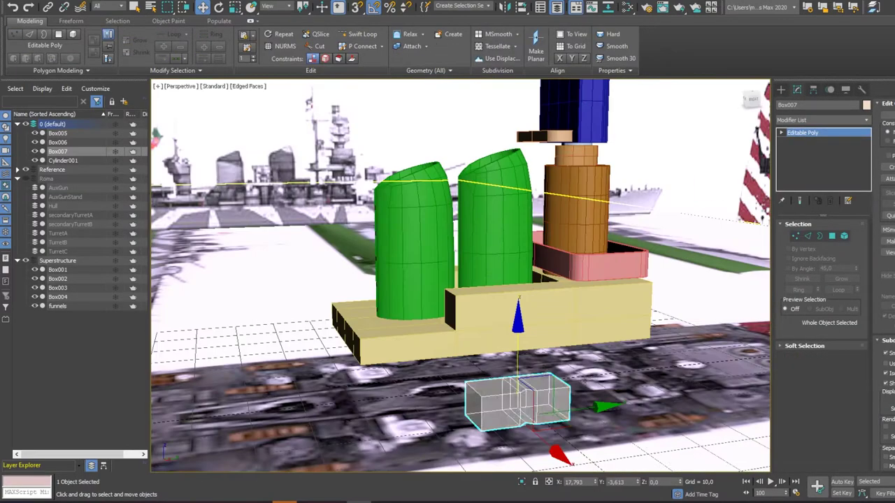
{"action": "left_click_drag", "start_coordinate": [569, 419], "coordinate": [579, 300]}
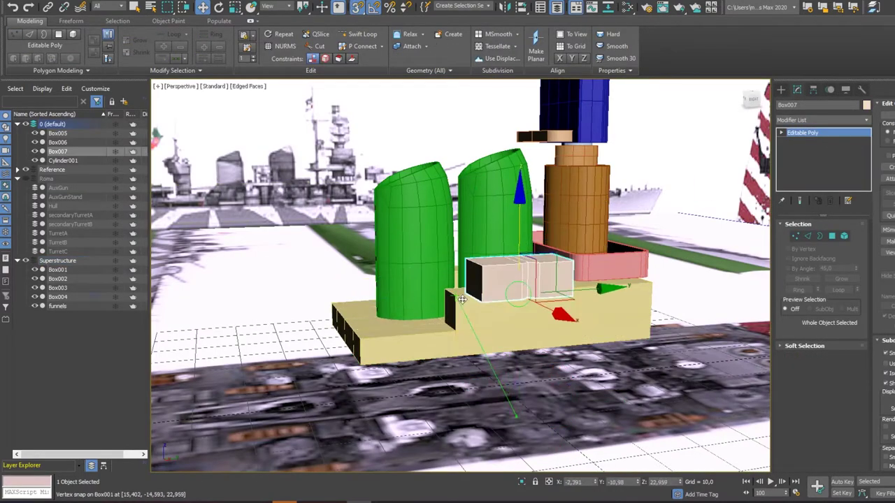
{"action": "scroll", "coordinate": [581, 307], "scroll_direction": "up", "scroll_amount": 2}
Inset Box007's four top faces to form the tray walls
{"action": "middle_click_drag", "start_coordinate": [493, 183], "coordinate": [482, 280], "text": "alt"}
{"action": "key", "text": "4"}
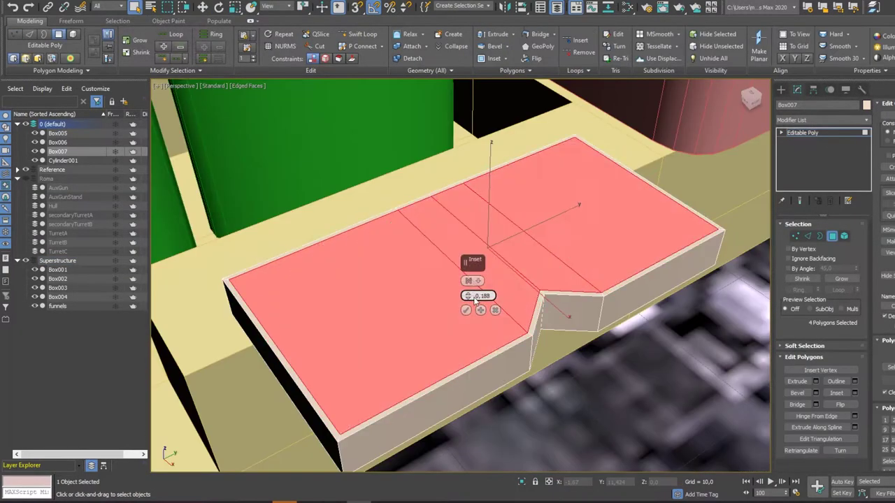
{"action": "left_click", "coordinate": [480, 313]}
{"action": "left_click", "coordinate": [480, 310]}
{"action": "key", "text": "1"}
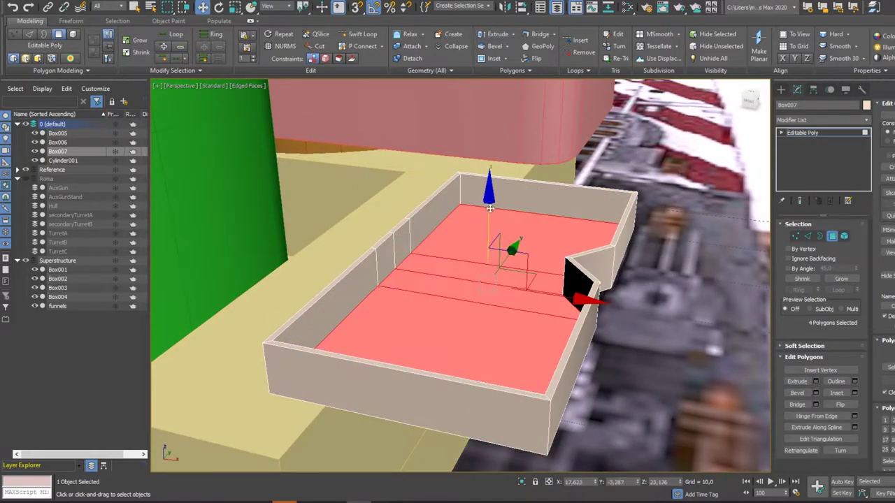
{"action": "middle_click_drag", "start_coordinate": [419, 210], "coordinate": [436, 233], "text": "alt"}
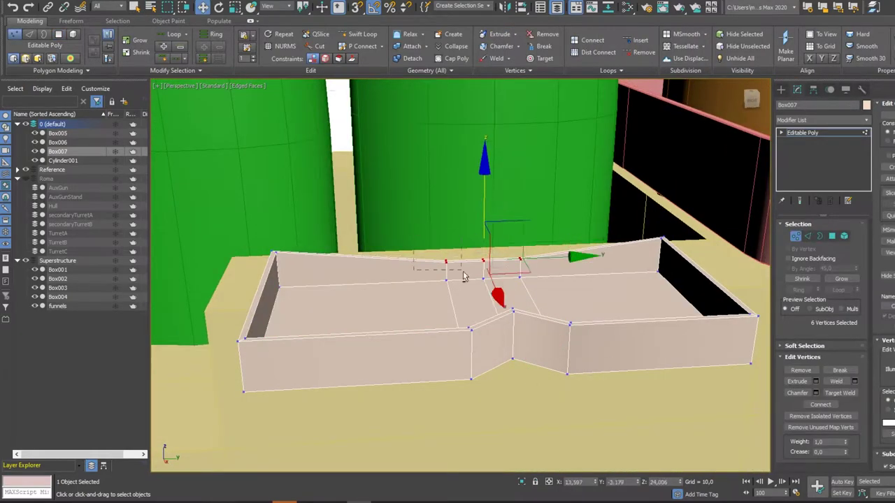
Chamfer the tray's corner edges
{"action": "key", "text": "2"}
{"action": "middle_click_drag", "start_coordinate": [484, 187], "coordinate": [802, 307], "text": "alt"}
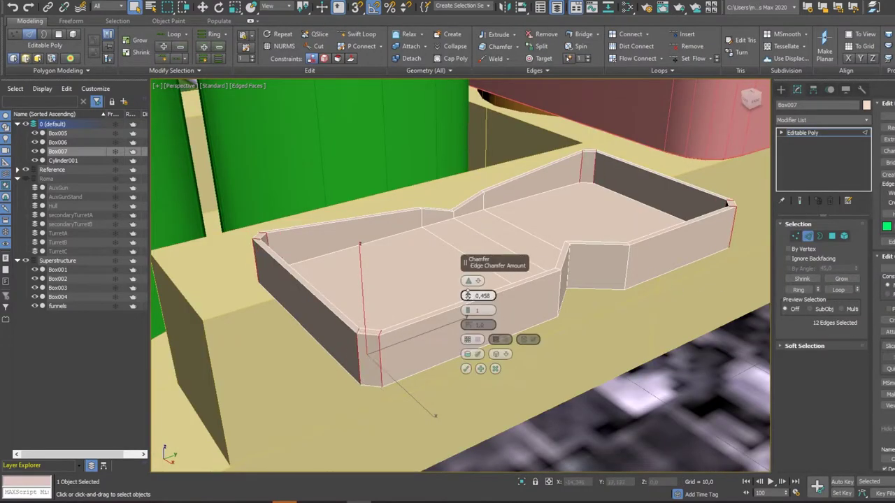
{"action": "left_click", "coordinate": [465, 368]}
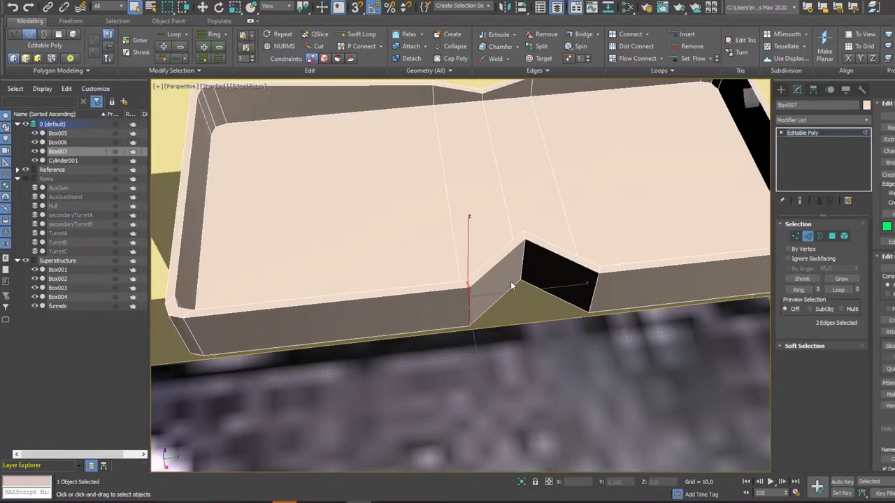
{"action": "mouse_move", "coordinate": [598, 270]}
{"action": "middle_mouse_down", "text": "alt"}
{"action": "mouse_move", "coordinate": [572, 200]}
{"action": "mouse_move", "coordinate": [531, 230]}
{"action": "middle_mouse_up", "text": "alt"}
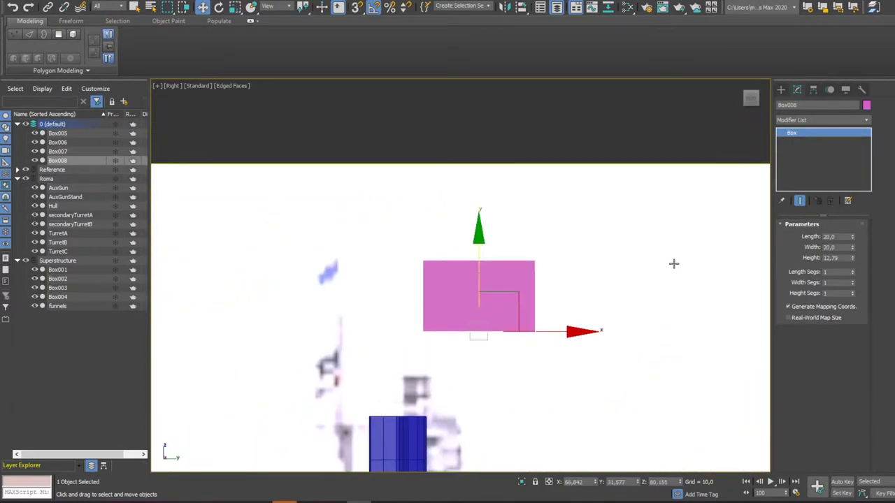
Set Box008's height to 20, replacing the first-entered value of 15
{"action": "left_click", "coordinate": [828, 258]}
{"action": "type", "text": "15"}
{"action": "key", "text": "Return"}
{"action": "type", "text": "20"}
{"action": "key", "text": "Return"}
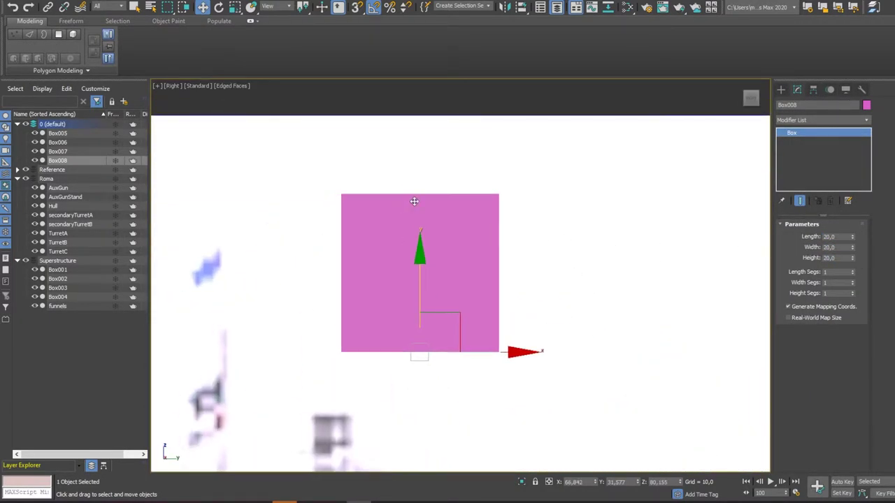
{"action": "key", "text": "1"}
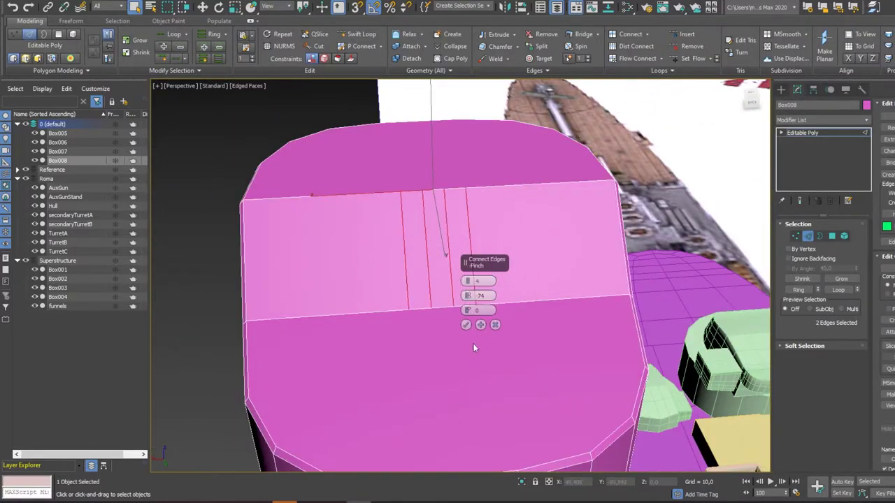
Connect new edges across the box top and extrude two polygon strips down into slots
{"action": "left_click", "coordinate": [466, 324]}
{"action": "scroll", "coordinate": [473, 261], "scroll_direction": "down", "scroll_amount": 2}
{"action": "key", "text": "t"}
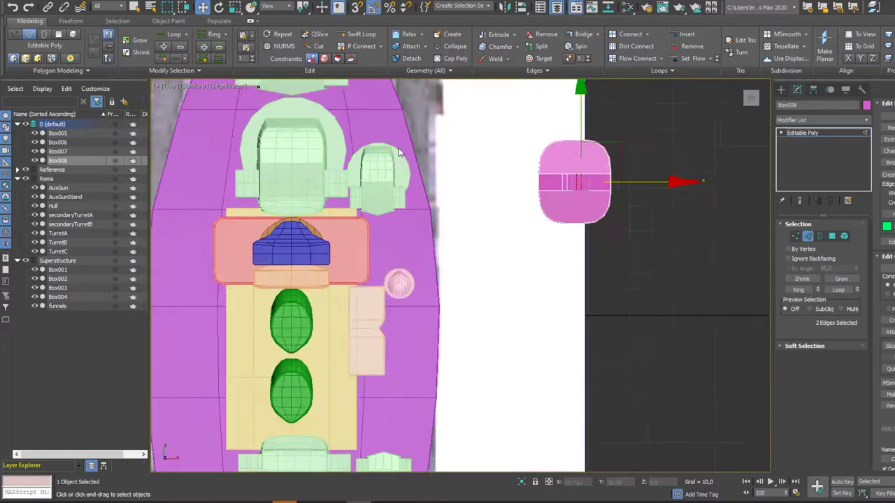
{"action": "key", "text": "z"}
{"action": "key", "text": "4"}
{"action": "key", "text": "alt+w"}
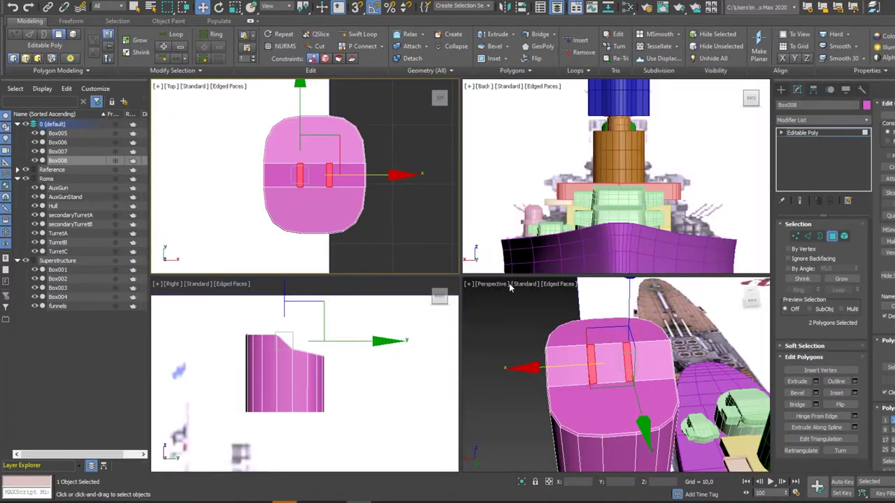
{"action": "key", "text": "p"}
{"action": "key", "text": "alt+w"}
{"action": "left_click_drag", "start_coordinate": [423, 260], "coordinate": [420, 272]}
Chamfer the edges of the two slots
{"action": "key", "text": "2"}
{"action": "middle_click_drag", "start_coordinate": [423, 269], "coordinate": [432, 347], "text": "alt"}
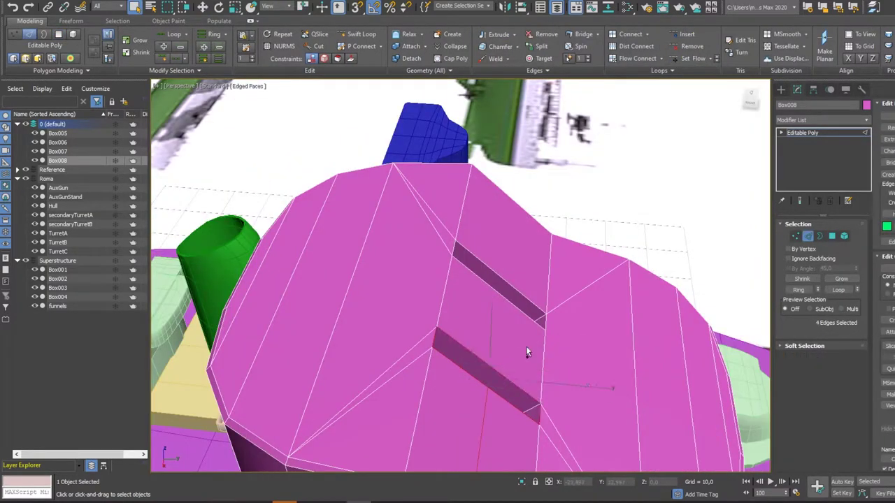
{"action": "middle_click_drag", "start_coordinate": [544, 323], "coordinate": [509, 221], "text": "alt"}
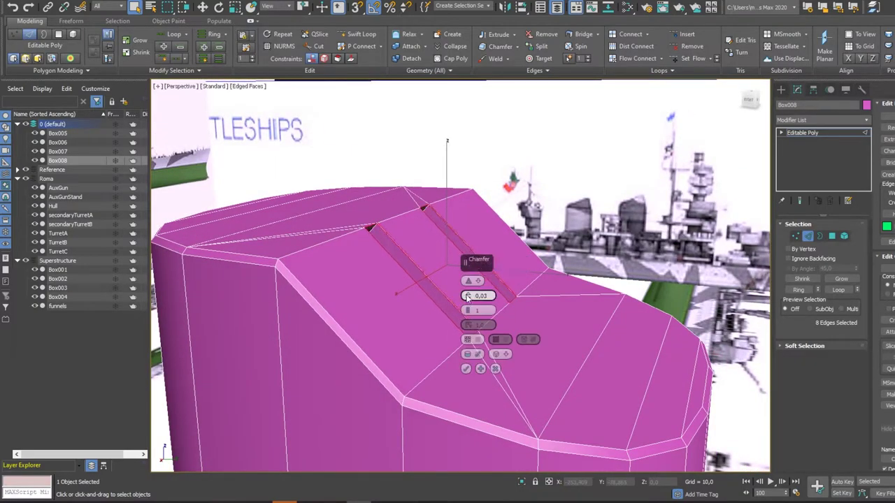
{"action": "left_click", "coordinate": [467, 368]}
{"action": "key", "text": "alt+w"}
{"action": "key", "text": "alt+w"}
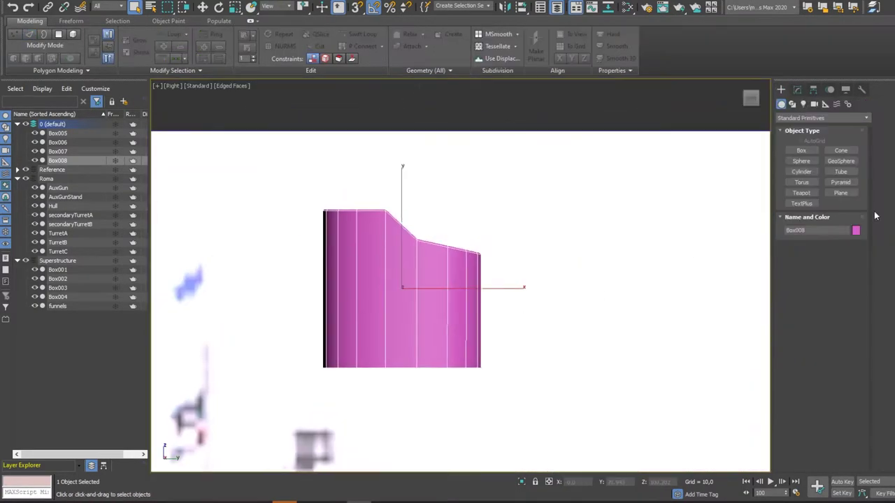
Create a green cylinder and move it beside the pink box
{"action": "left_click", "coordinate": [801, 171]}
{"action": "left_click_drag", "start_coordinate": [497, 271], "coordinate": [506, 283]}
{"action": "left_click", "coordinate": [506, 283]}
{"action": "key", "text": "w"}
{"action": "key", "text": "t"}
{"action": "left_click_drag", "start_coordinate": [317, 245], "coordinate": [544, 245]}
Vertex-snap the cylinder onto the box's edge and chamfer the edges of both green shapes
{"action": "left_click", "coordinate": [797, 89]}
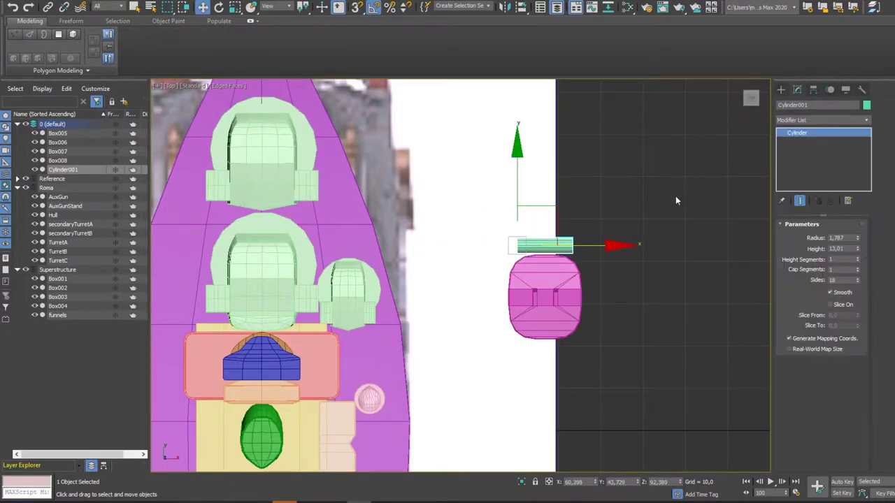
{"action": "scroll", "coordinate": [675, 195], "scroll_direction": "up", "scroll_amount": 2}
{"action": "left_click_drag", "start_coordinate": [475, 257], "coordinate": [475, 293]}
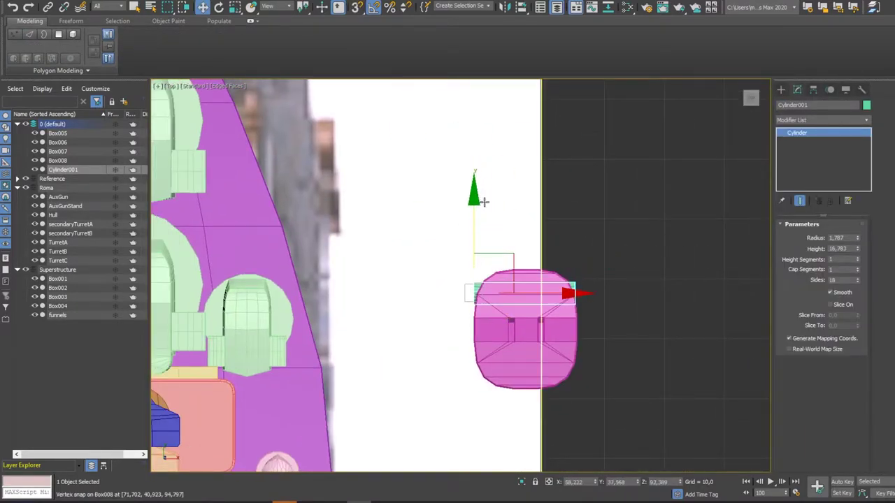
{"action": "scroll", "coordinate": [476, 293], "scroll_direction": "up", "scroll_amount": 2}
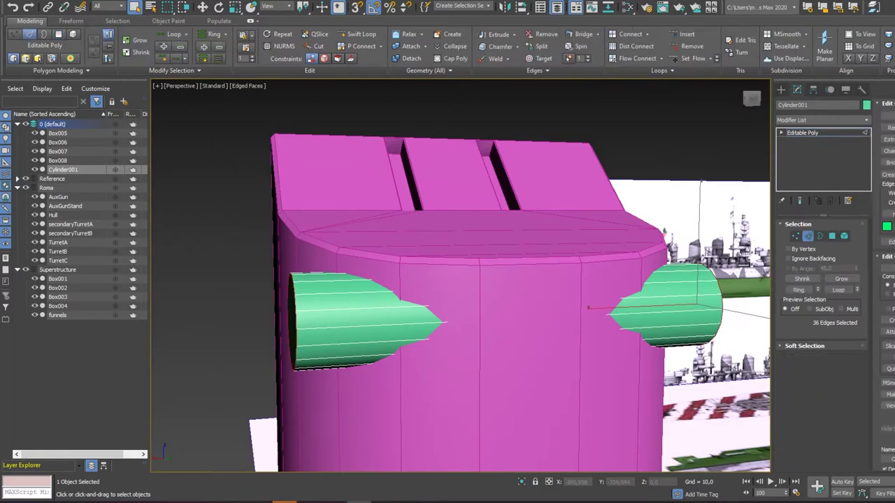
{"action": "key", "text": "ctrl+shift+c"}
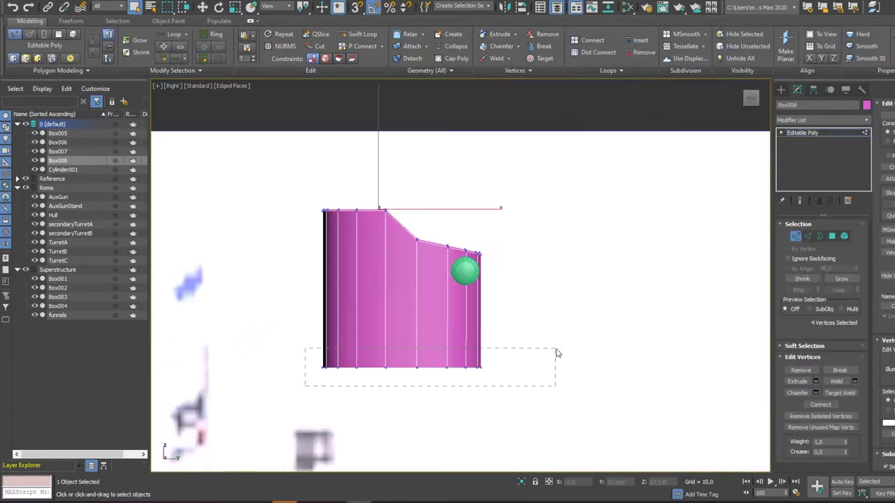
Adjust Box008's pivot, then move and scale the pink mount onto the superstructure
{"action": "key", "text": "1"}
{"action": "scroll", "coordinate": [695, 232], "scroll_direction": "down", "scroll_amount": 5}
{"action": "left_click", "coordinate": [797, 90]}
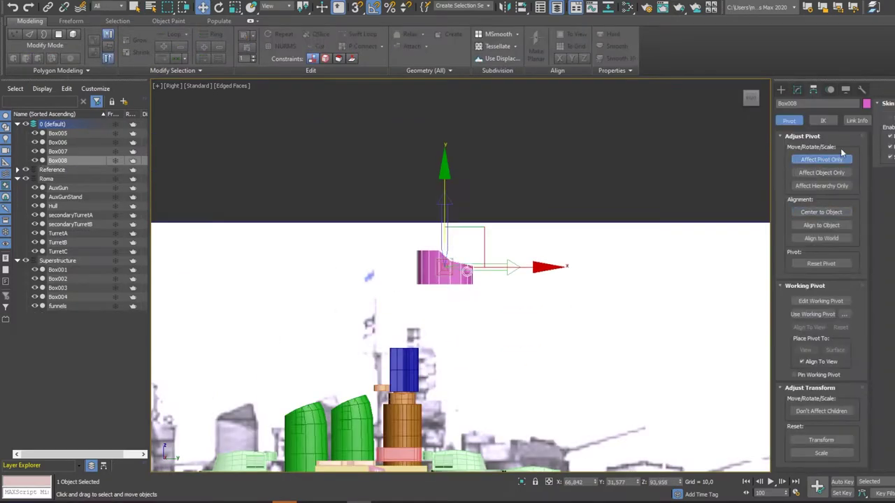
{"action": "key", "text": "alt+w"}
{"action": "left_click_drag", "start_coordinate": [397, 140], "coordinate": [290, 166]}
{"action": "key", "text": "r"}
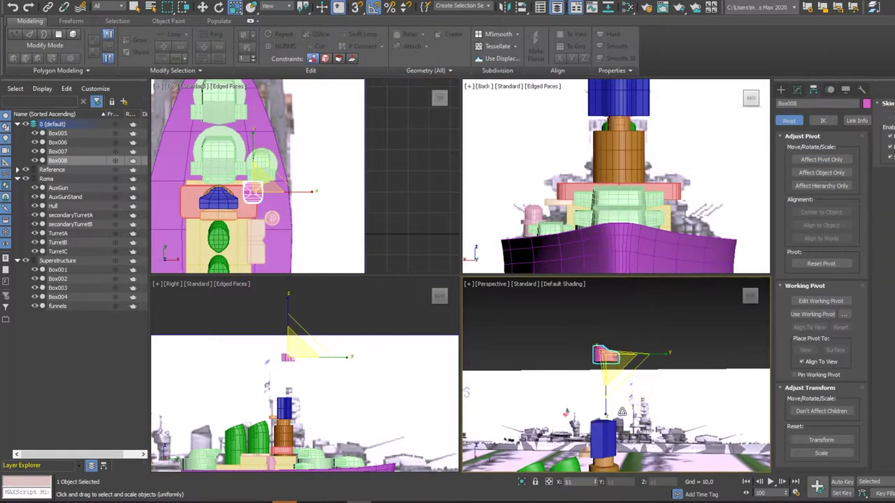
{"action": "key", "text": "alt+w"}
{"action": "key", "text": "w"}
{"action": "mouse_move", "coordinate": [621, 412]}
{"action": "middle_mouse_down", "text": "alt"}
{"action": "mouse_move", "coordinate": [392, 296]}
{"action": "mouse_move", "coordinate": [337, 140]}
{"action": "middle_mouse_up", "text": "alt"}
{"action": "scroll", "coordinate": [392, 297], "scroll_direction": "up", "scroll_amount": 5}
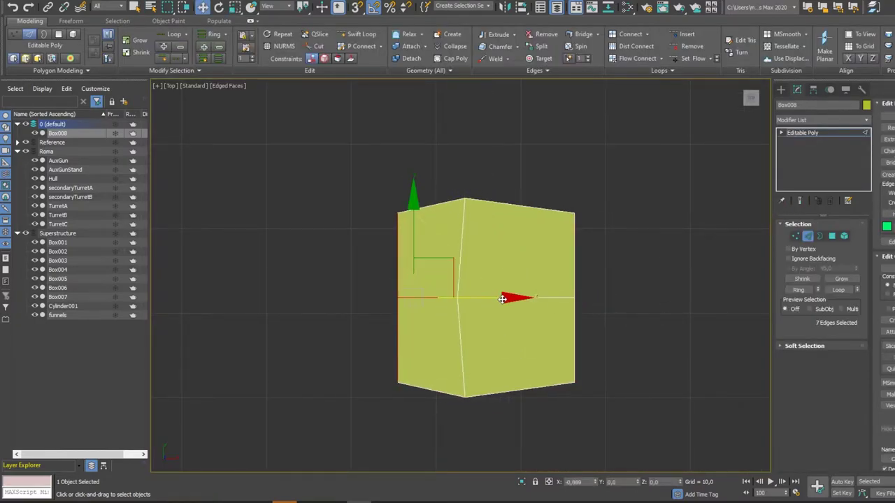
Add a TurboSmooth modifier to round the yellow box into a drum
{"action": "key", "text": "1"}
{"action": "scroll", "coordinate": [818, 279], "scroll_direction": "down", "scroll_amount": 5}
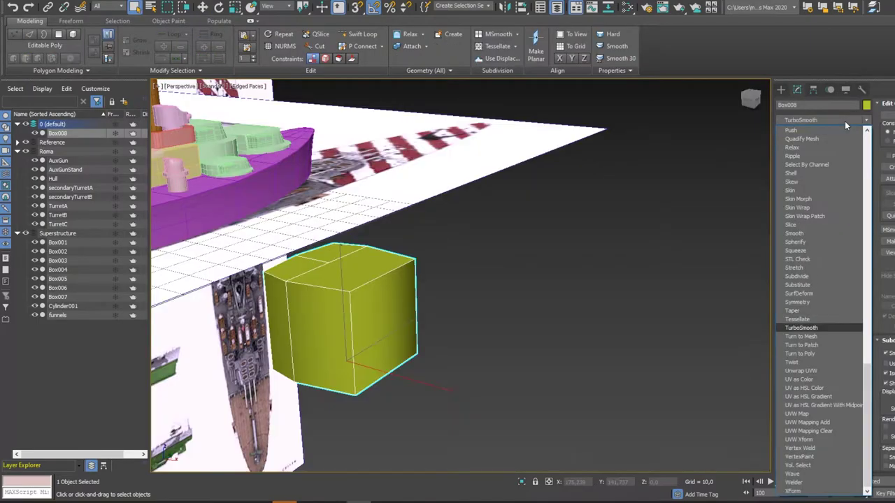
{"action": "left_click", "coordinate": [818, 328]}
{"action": "scroll", "coordinate": [475, 317], "scroll_direction": "up", "scroll_amount": 3}
{"action": "key", "text": "t"}
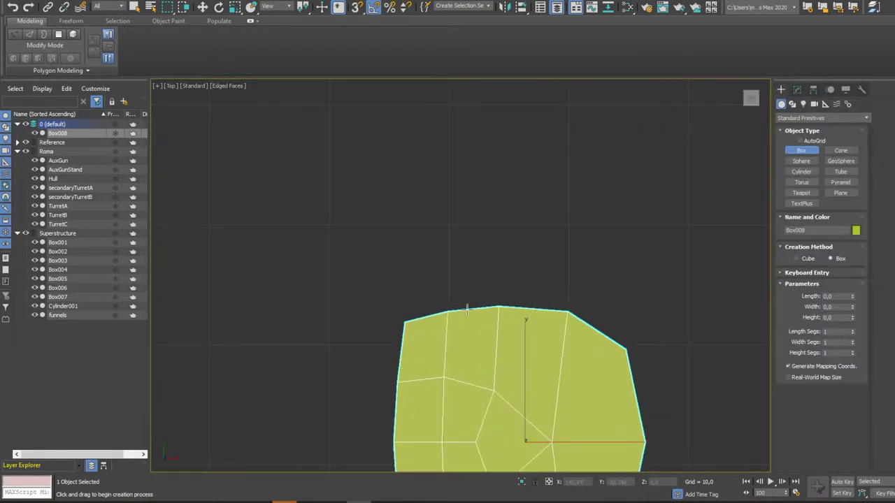
{"action": "key", "text": "p"}
{"action": "middle_click_drag", "start_coordinate": [406, 180], "coordinate": [466, 245], "text": "alt"}
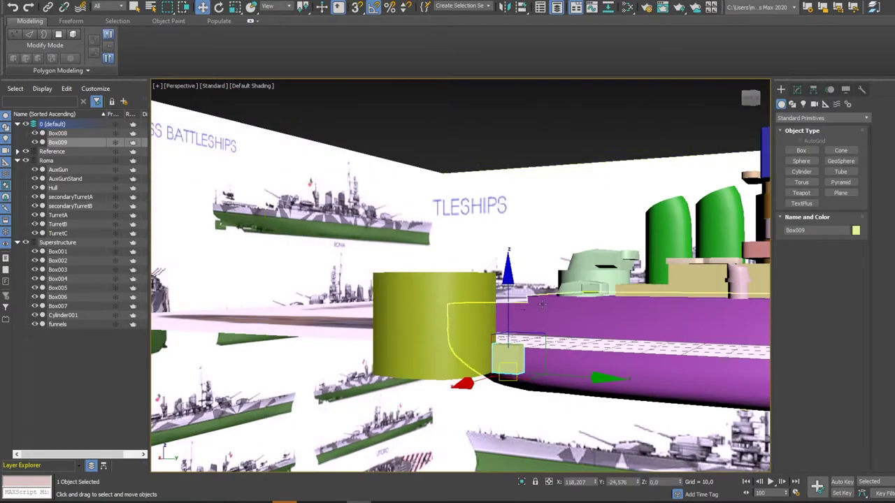
{"action": "key", "text": "z"}
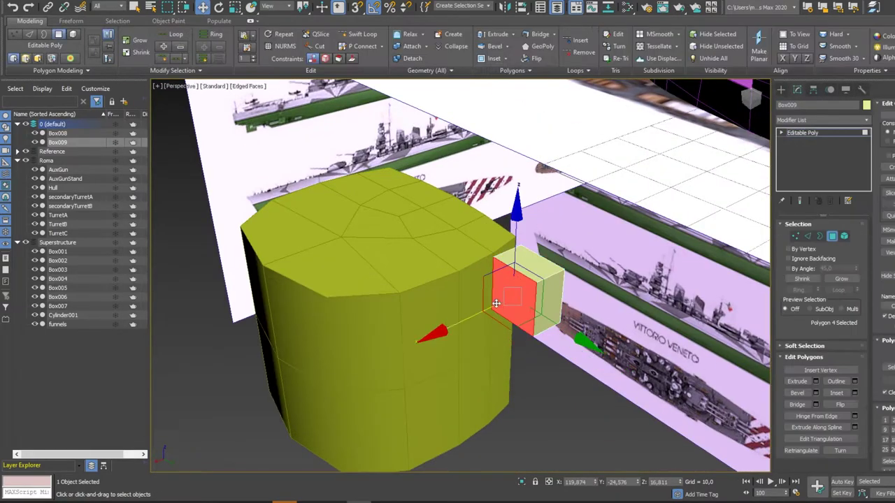
Inset the outer face of the small side box
{"action": "key", "text": "2"}
{"action": "key", "text": "alt+w"}
{"action": "key", "text": "alt+w"}
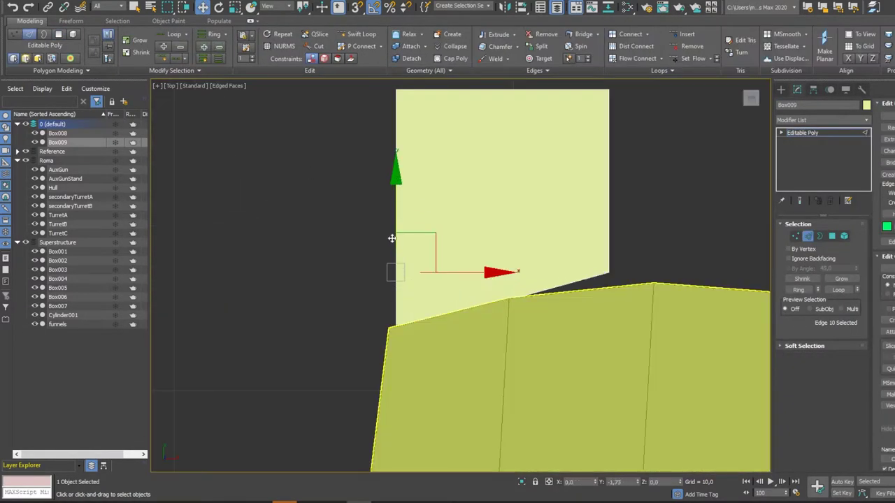
{"action": "key", "text": "p"}
{"action": "key", "text": "alt+w"}
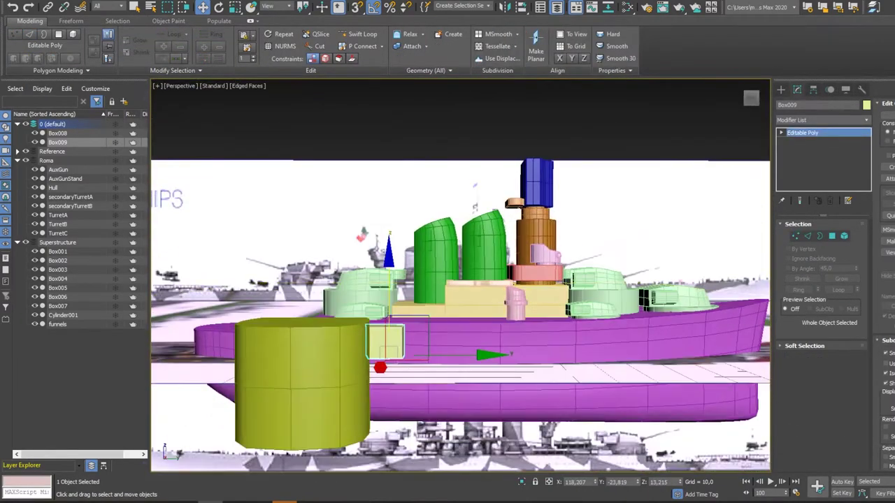
{"action": "key", "text": "z"}
{"action": "key", "text": "4"}
{"action": "left_click", "coordinate": [404, 318]}
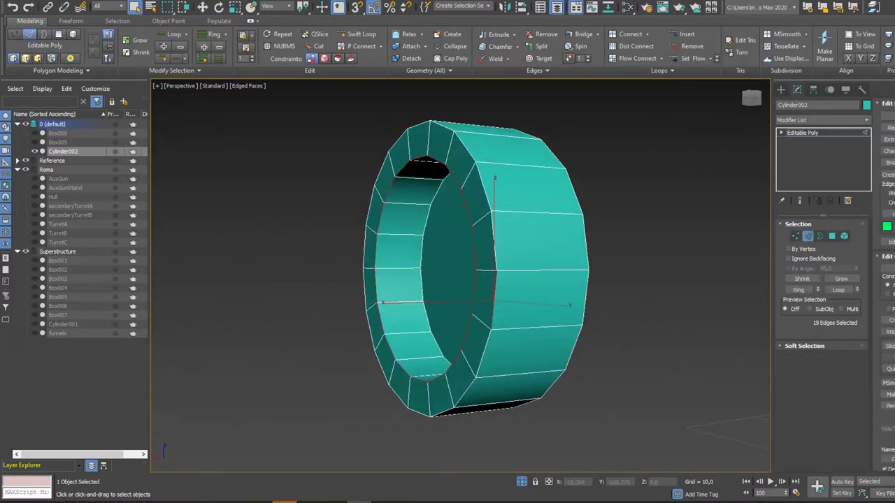
Chamfer the teal ring's edges and check it across all four views
{"action": "key", "text": "ctrl+shift+c"}
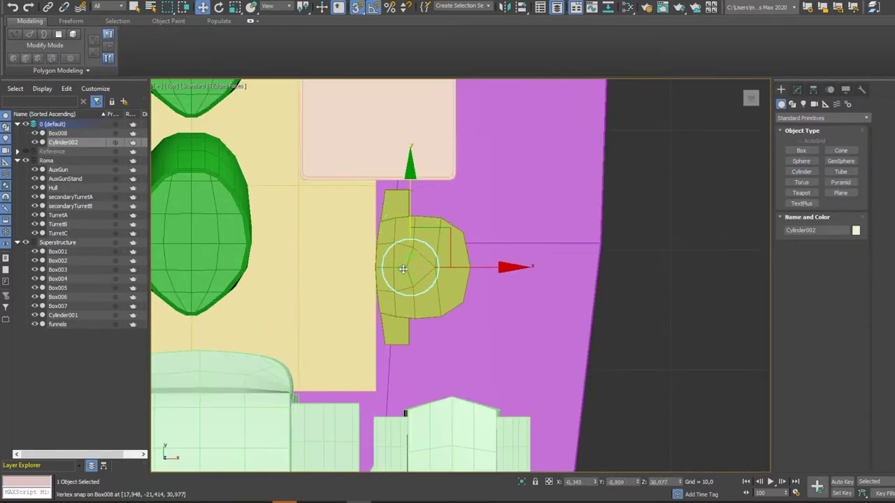
{"action": "key", "text": "alt+w"}
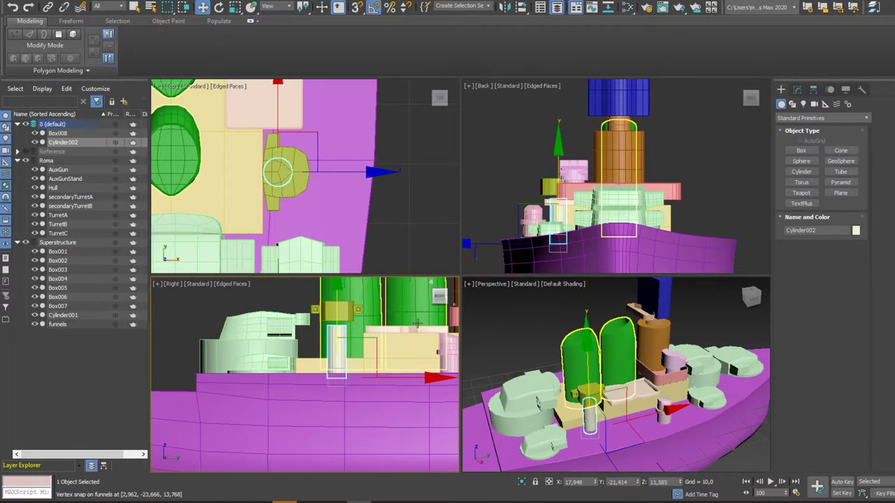
{"action": "scroll", "coordinate": [297, 158], "scroll_direction": "up", "scroll_amount": 4}
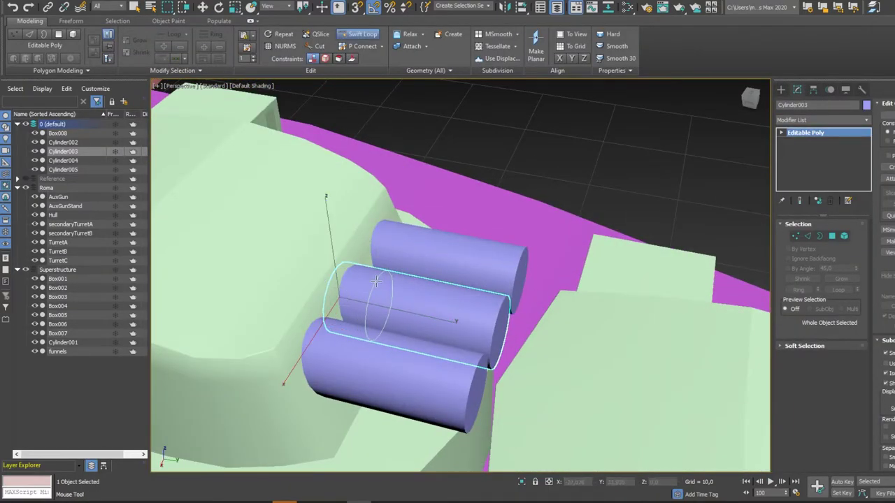
Edit the barrels' borders and edges, then select the middle barrel's front cap
{"action": "key", "text": "3"}
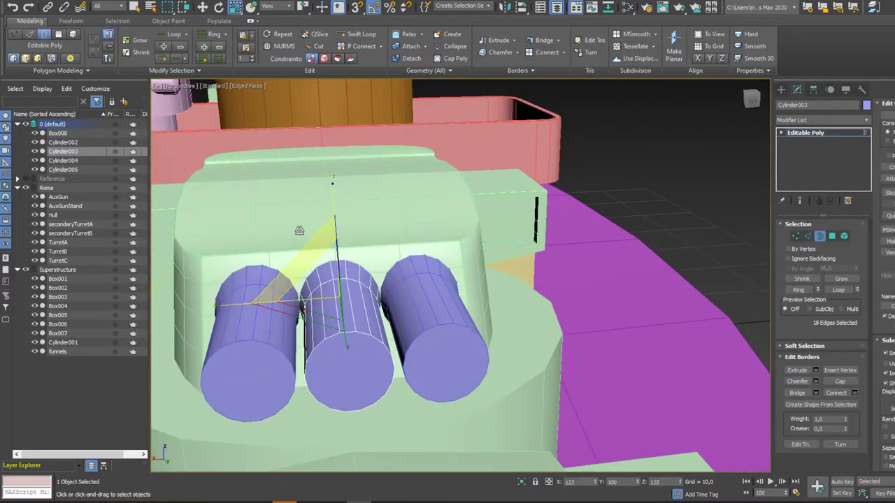
{"action": "key", "text": "2"}
{"action": "key", "text": "4"}
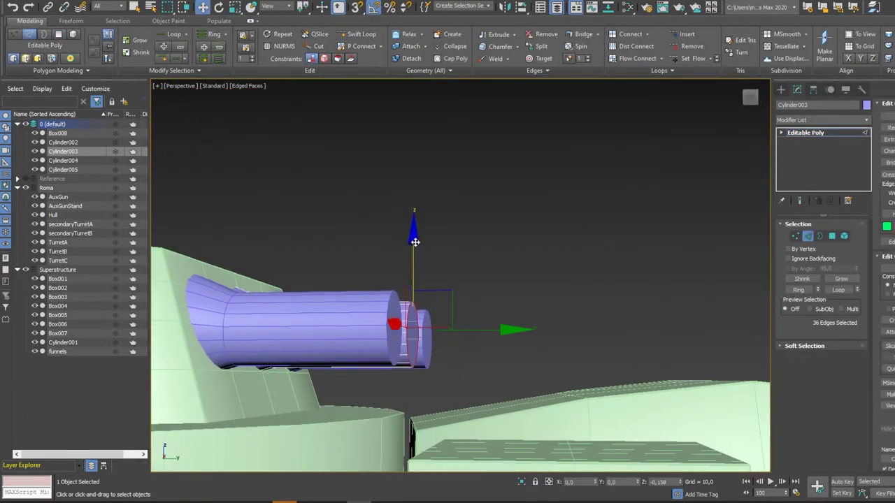
{"action": "left_click", "coordinate": [441, 322]}
{"action": "scroll", "coordinate": [441, 323], "scroll_direction": "up", "scroll_amount": 3}
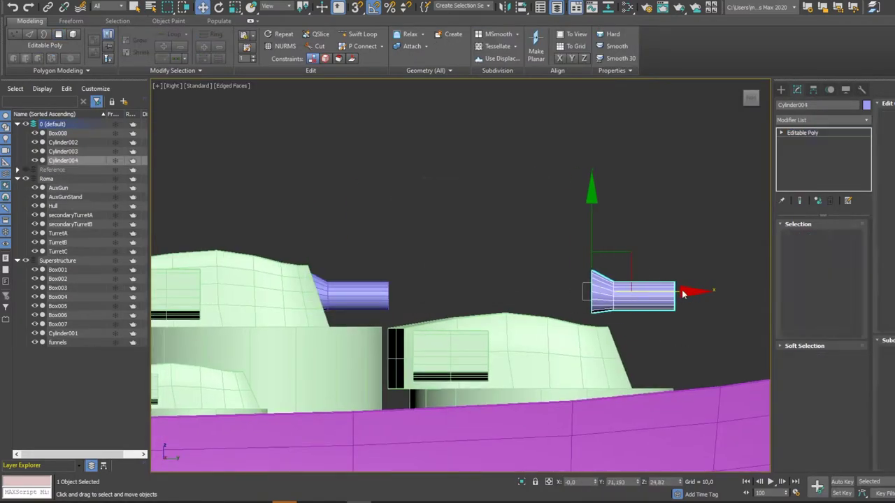
Snap the rotated turret copy TurretB001 into position on the forward turret
{"action": "key", "text": "F3"}
{"action": "middle_click_drag", "start_coordinate": [591, 197], "coordinate": [535, 182]}
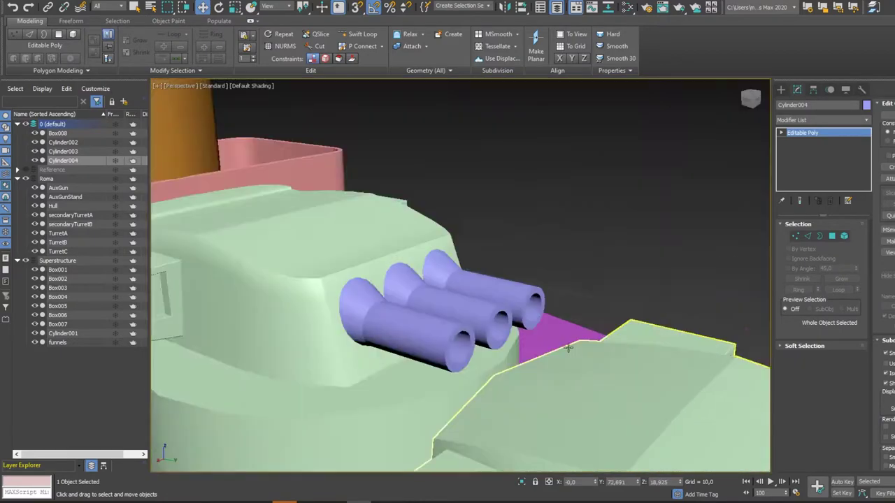
{"action": "key", "text": "z"}
{"action": "scroll", "coordinate": [456, 278], "scroll_direction": "up", "scroll_amount": 5}
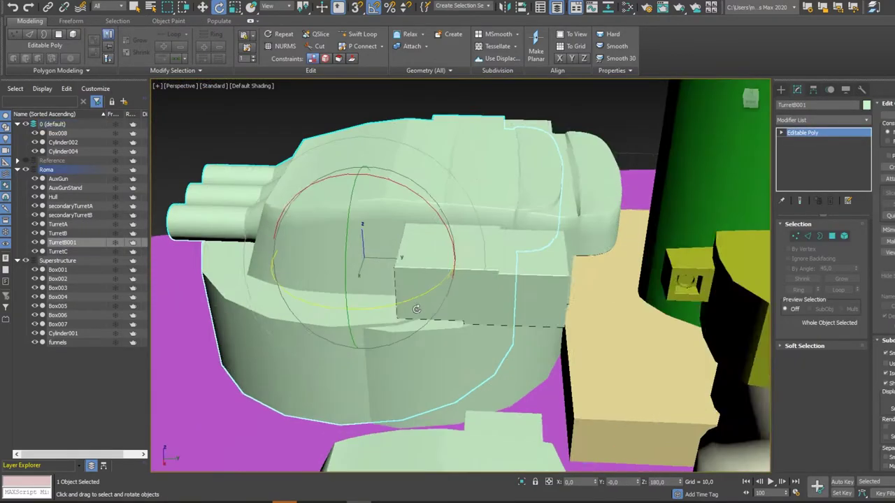
{"action": "key", "text": "F3"}
{"action": "key", "text": "F3"}
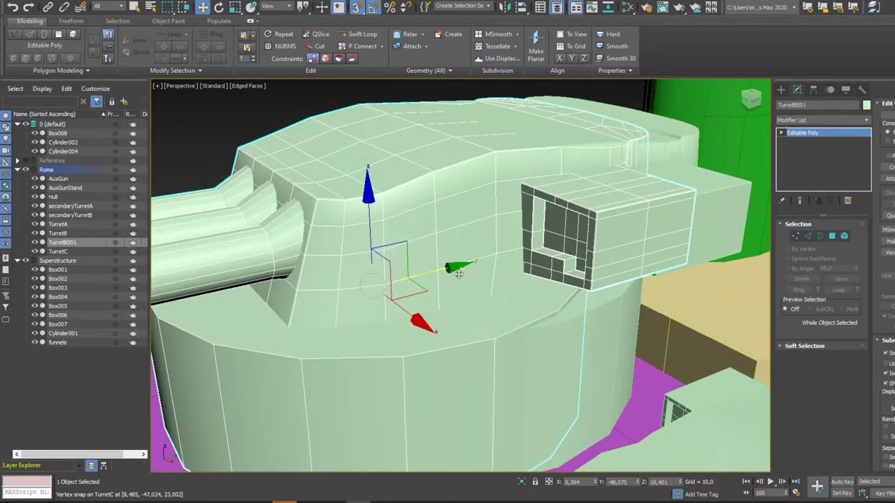
{"action": "middle_click_drag", "start_coordinate": [456, 277], "coordinate": [481, 341], "text": "alt"}
{"action": "left_click_drag", "start_coordinate": [481, 341], "coordinate": [485, 338]}
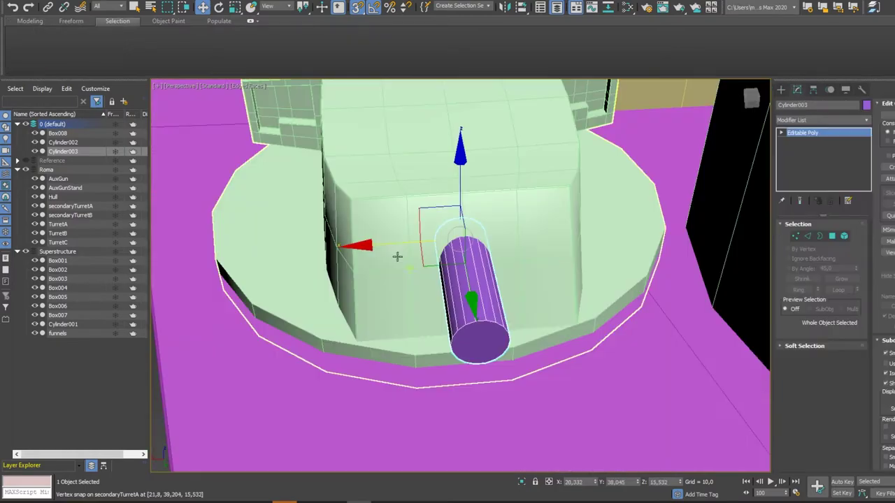
Clone the purple barrel beside the original and open Inset settings for its end cap
{"action": "left_click_drag", "start_coordinate": [399, 256], "coordinate": [375, 245], "text": "shift"}
{"action": "key", "text": "Return"}
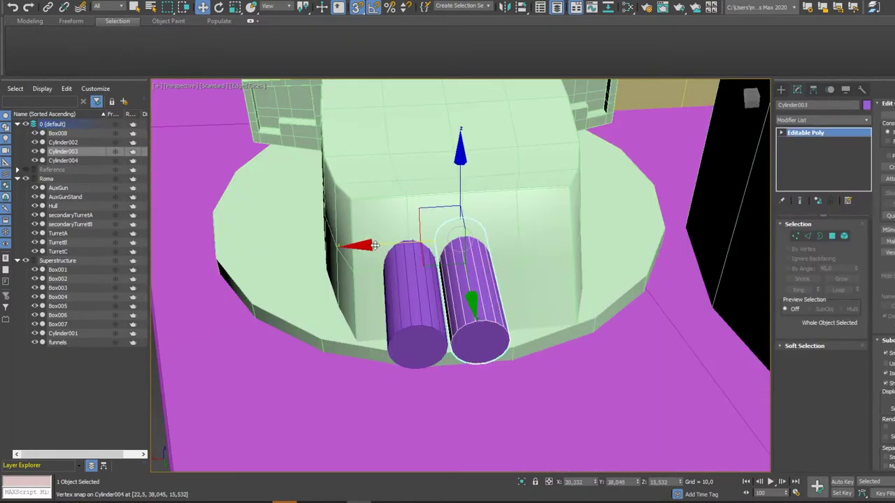
{"action": "scroll", "coordinate": [476, 260], "scroll_direction": "up", "scroll_amount": 4}
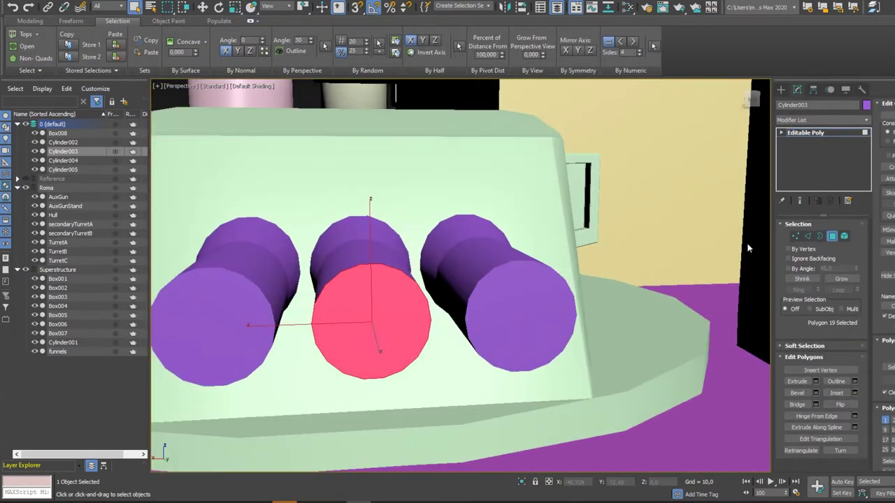
{"action": "left_click", "coordinate": [854, 392]}
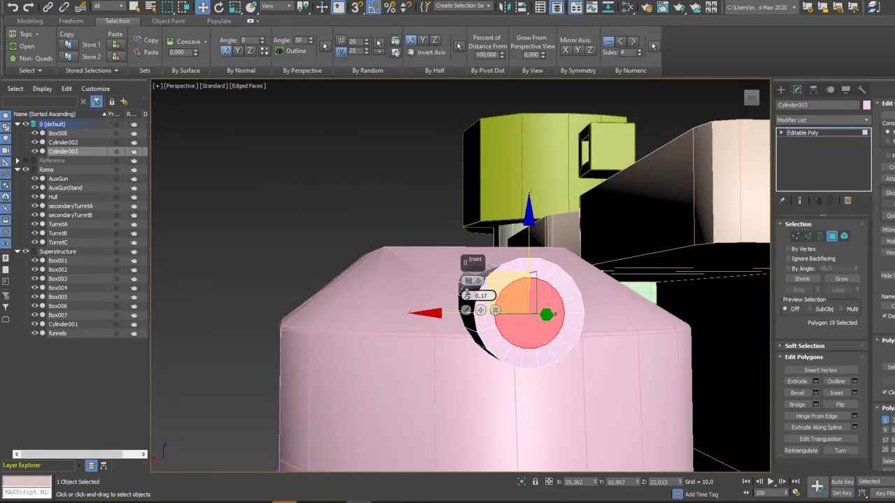
Apply the 0.17 inset to hollow the gun barrel's muzzle
{"action": "left_click", "coordinate": [467, 310]}
{"action": "middle_click_drag", "start_coordinate": [470, 313], "coordinate": [514, 319], "text": "alt"}
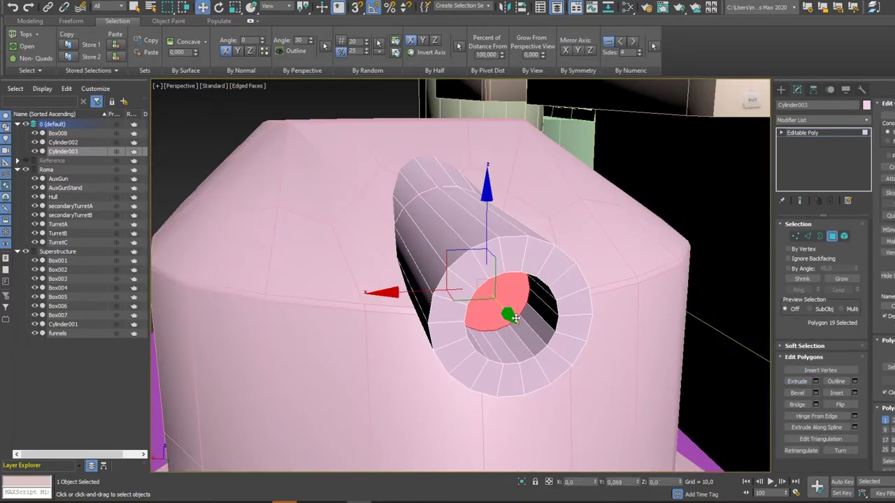
{"action": "scroll", "coordinate": [671, 348], "scroll_direction": "down", "scroll_amount": 5}
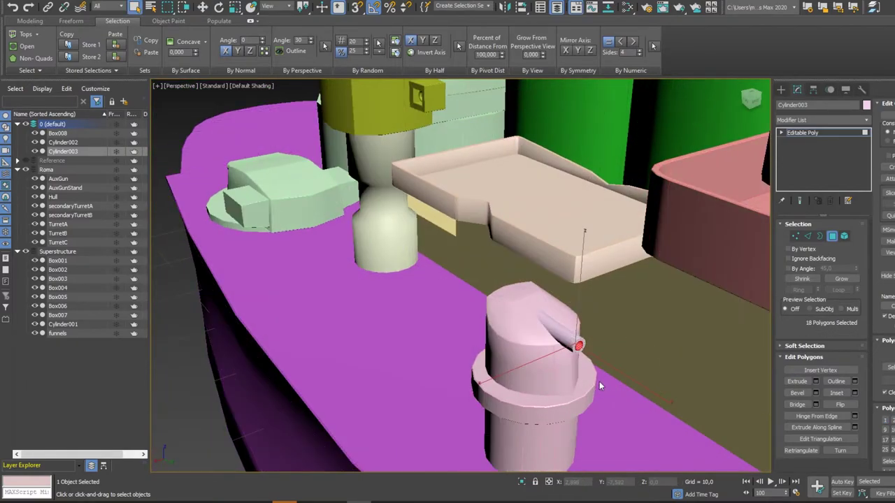
{"action": "scroll", "coordinate": [599, 381], "scroll_direction": "up", "scroll_amount": 3}
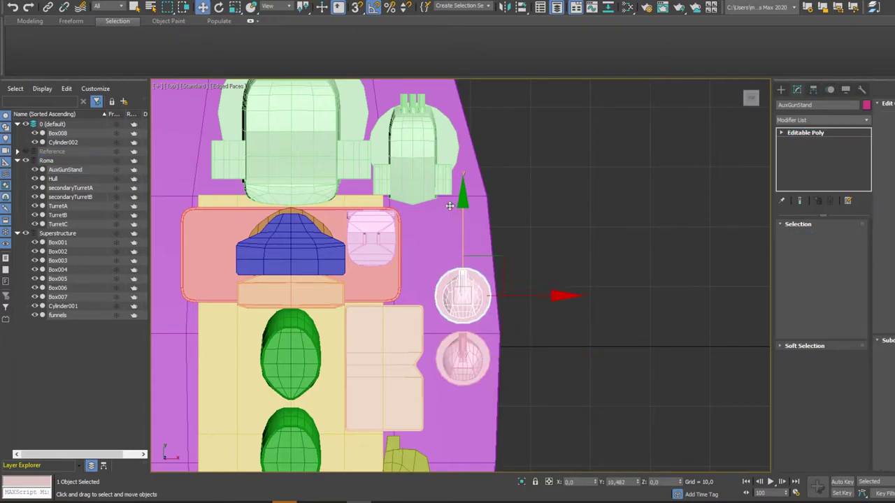
Clone the AuxGunStand along the deck edge as AuxGunStand001–AuxGunStand004
{"action": "left_click_drag", "start_coordinate": [449, 206], "coordinate": [449, 143], "text": "shift"}
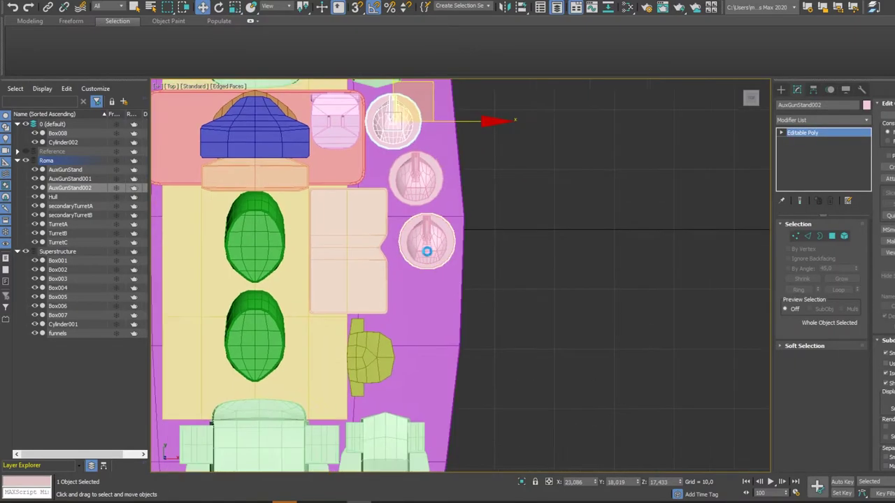
{"action": "left_click", "coordinate": [427, 251]}
{"action": "middle_click_drag", "start_coordinate": [426, 251], "coordinate": [480, 199]}
{"action": "left_click_drag", "start_coordinate": [482, 176], "coordinate": [470, 304], "text": "shift"}
{"action": "left_click", "coordinate": [487, 286]}
{"action": "left_click", "coordinate": [487, 286]}
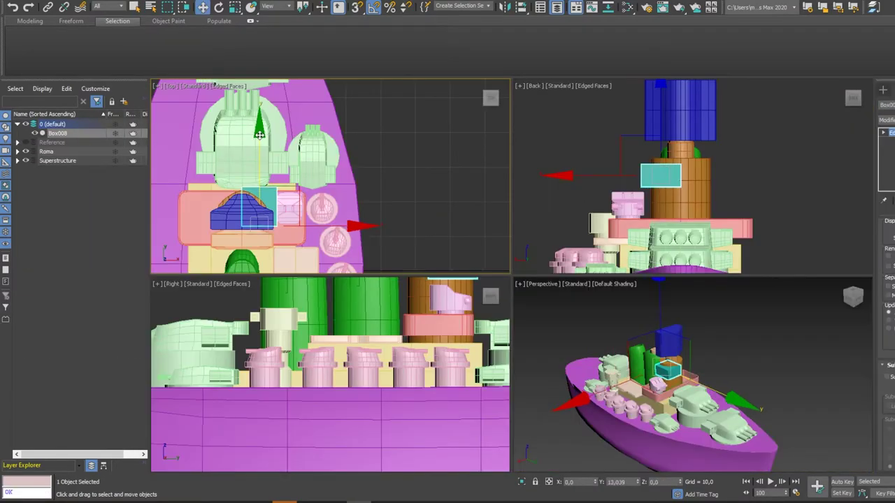
Widen the cyan box by moving its side vertices to the right
{"action": "key", "text": "alt+w"}
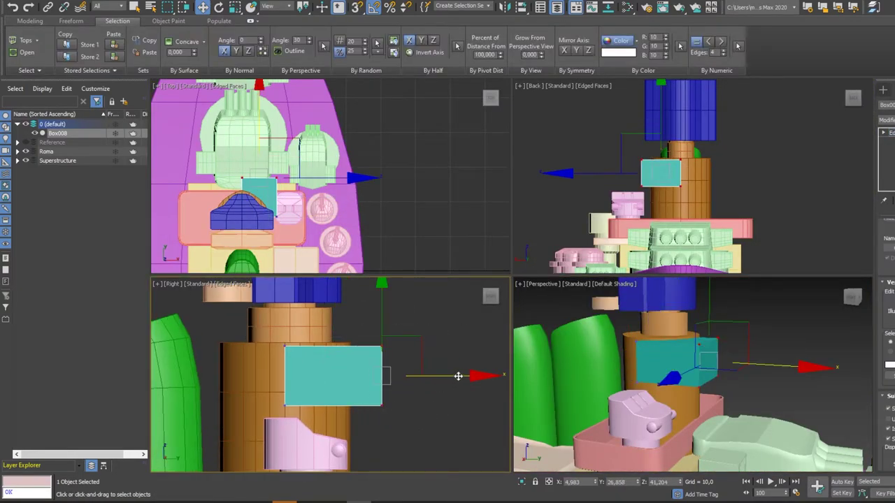
{"action": "left_click", "coordinate": [695, 359]}
{"action": "left_click_drag", "start_coordinate": [361, 375], "coordinate": [393, 376]}
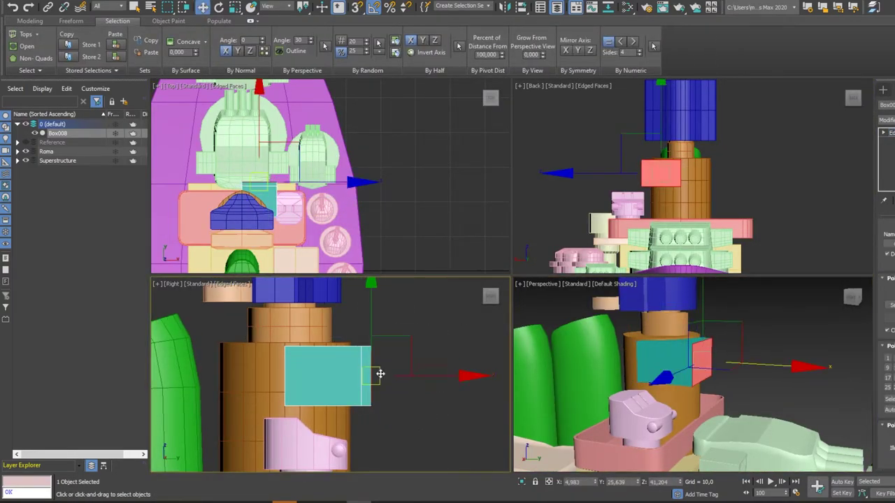
{"action": "left_click", "coordinate": [431, 382]}
{"action": "key", "text": "alt+w"}
{"action": "scroll", "coordinate": [302, 348], "scroll_direction": "up", "scroll_amount": 5}
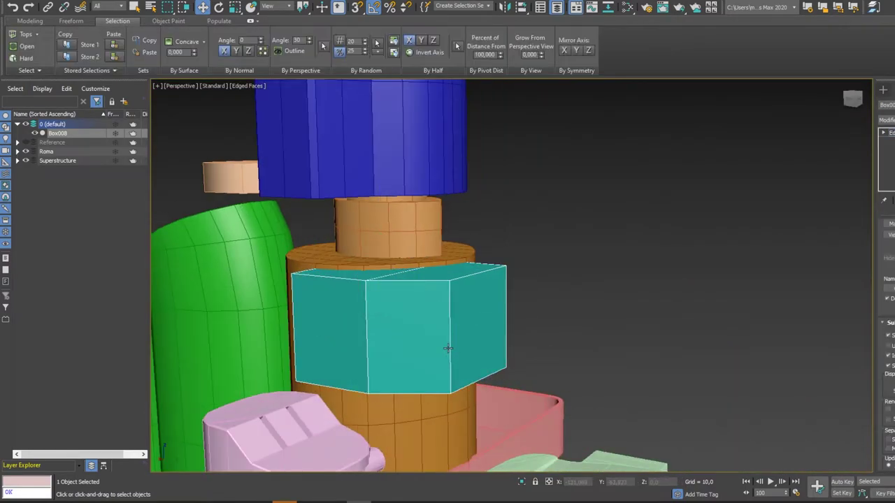
{"action": "middle_click_drag", "start_coordinate": [302, 349], "coordinate": [350, 352], "text": "alt"}
{"action": "scroll", "coordinate": [302, 355], "scroll_direction": "down", "scroll_amount": 3}
Chamfer the cyan box's edges
{"action": "key", "text": "2"}
{"action": "key", "text": "q"}
{"action": "key", "text": "F4"}
{"action": "scroll", "coordinate": [307, 355], "scroll_direction": "down", "scroll_amount": 3}
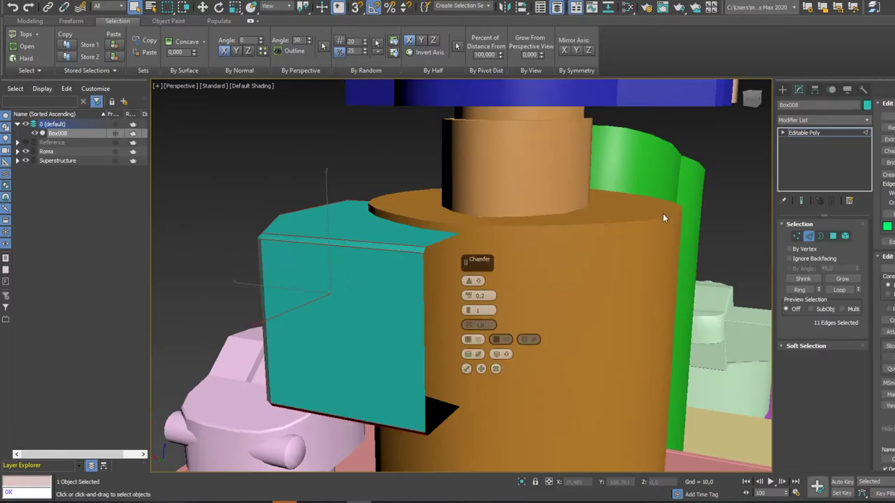
{"action": "key", "text": "2"}
{"action": "scroll", "coordinate": [629, 279], "scroll_direction": "down", "scroll_amount": 3}
Mirror-copy the cyan box as Box009 onto the tower's other side
{"action": "middle_click_drag", "start_coordinate": [629, 280], "coordinate": [591, 345], "text": "alt"}
{"action": "key", "text": "w"}
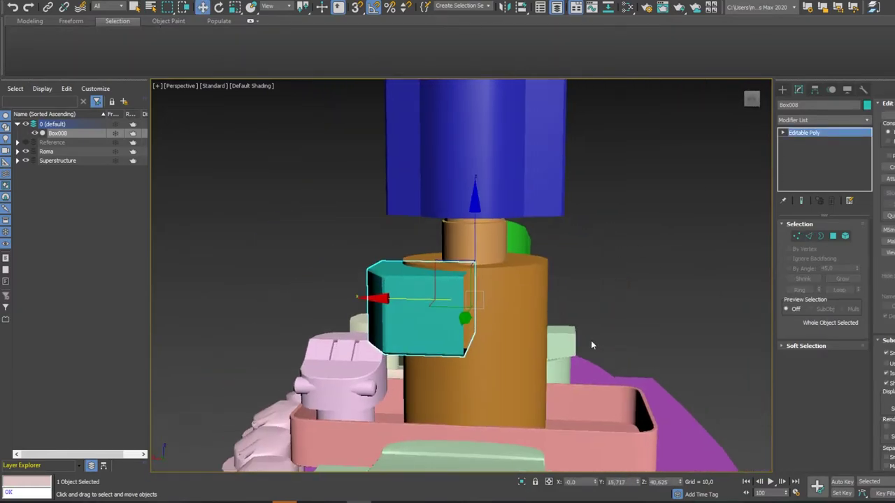
{"action": "left_click", "coordinate": [506, 10]}
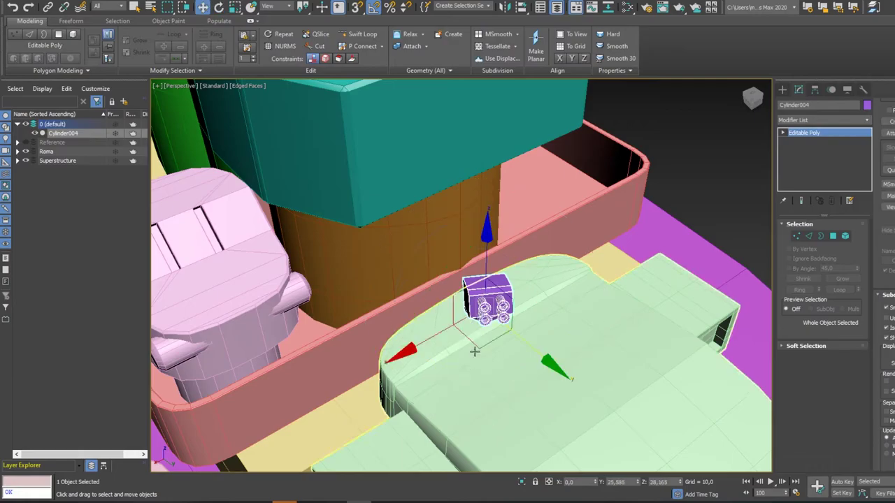
{"action": "middle_click_drag", "start_coordinate": [474, 351], "coordinate": [363, 315], "text": "alt"}
Clone the purple mount along the deck and rotate the copy
{"action": "left_click_drag", "start_coordinate": [521, 340], "coordinate": [311, 370], "text": "shift"}
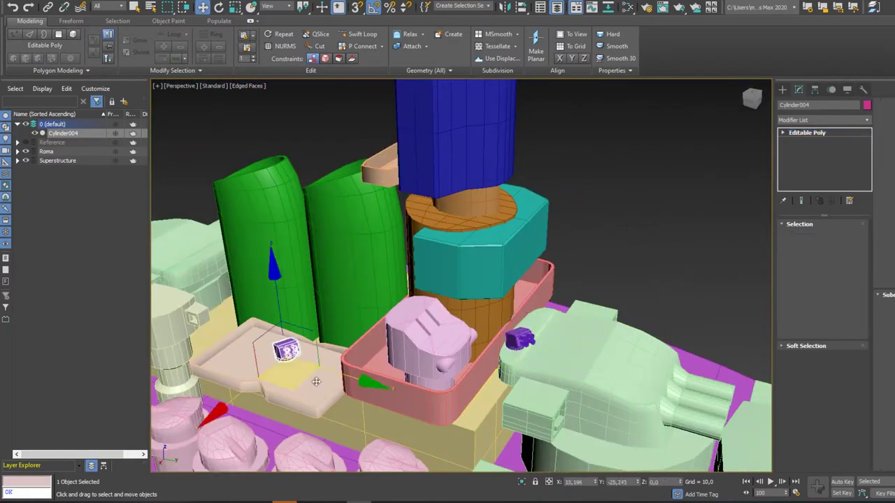
{"action": "left_click", "coordinate": [487, 290]}
{"action": "mouse_move", "coordinate": [487, 291]}
{"action": "middle_mouse_down", "text": "alt"}
{"action": "mouse_move", "coordinate": [431, 378]}
{"action": "mouse_move", "coordinate": [409, 319]}
{"action": "mouse_move", "coordinate": [357, 325]}
{"action": "middle_mouse_up", "text": "alt"}
{"action": "key", "text": "e"}
{"action": "key", "text": "w"}
With vertex snapping on, place another purple mount copy beside the original and rotate it
{"action": "key", "text": "s"}
{"action": "scroll", "coordinate": [409, 319], "scroll_direction": "up", "scroll_amount": 3}
{"action": "middle_click_drag", "start_coordinate": [485, 443], "coordinate": [392, 336], "text": "alt"}
{"action": "left_click_drag", "start_coordinate": [310, 300], "coordinate": [450, 300], "text": "shift"}
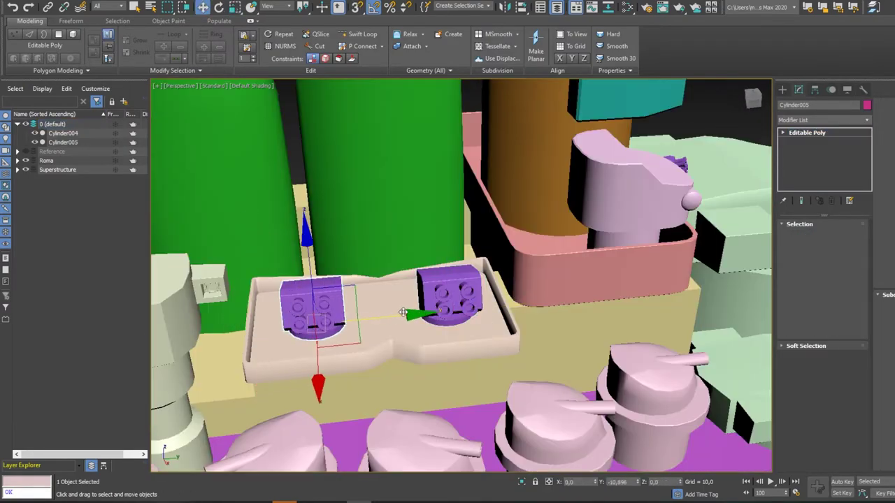
{"action": "left_click", "coordinate": [487, 290]}
{"action": "scroll", "coordinate": [380, 316], "scroll_direction": "up", "scroll_amount": 3}
{"action": "key", "text": "e"}
{"action": "left_click", "coordinate": [451, 308]}
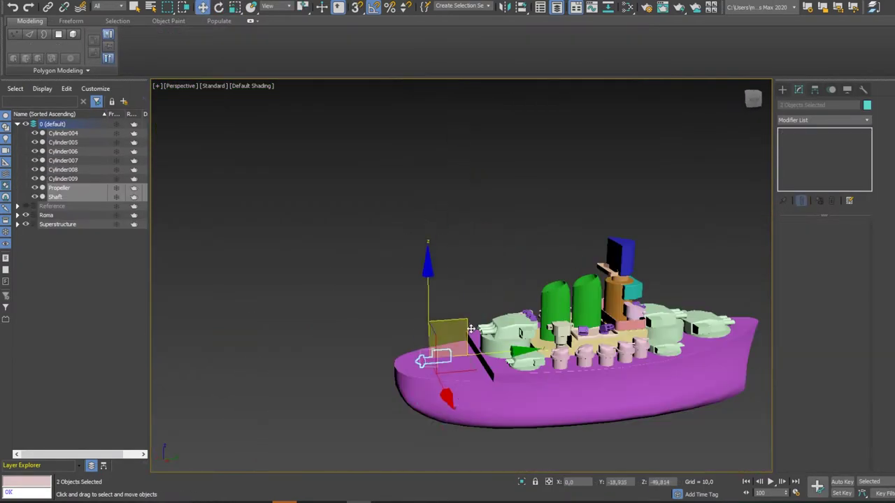
Shift-drag a copy of the propeller and shaft to the hull's other side in Top view
{"action": "mouse_move", "coordinate": [419, 293]}
{"action": "middle_mouse_down", "text": "alt"}
{"action": "mouse_move", "coordinate": [367, 279]}
{"action": "mouse_move", "coordinate": [489, 328]}
{"action": "mouse_move", "coordinate": [575, 310]}
{"action": "mouse_move", "coordinate": [475, 350]}
{"action": "middle_mouse_up", "text": "alt"}
{"action": "scroll", "coordinate": [368, 279], "scroll_direction": "up", "scroll_amount": 3}
{"action": "key", "text": "r"}
{"action": "key", "text": "w"}
{"action": "key", "text": "alt+w"}
{"action": "key", "text": "alt+w"}
{"action": "left_click_drag", "start_coordinate": [443, 297], "coordinate": [391, 320], "text": "shift"}
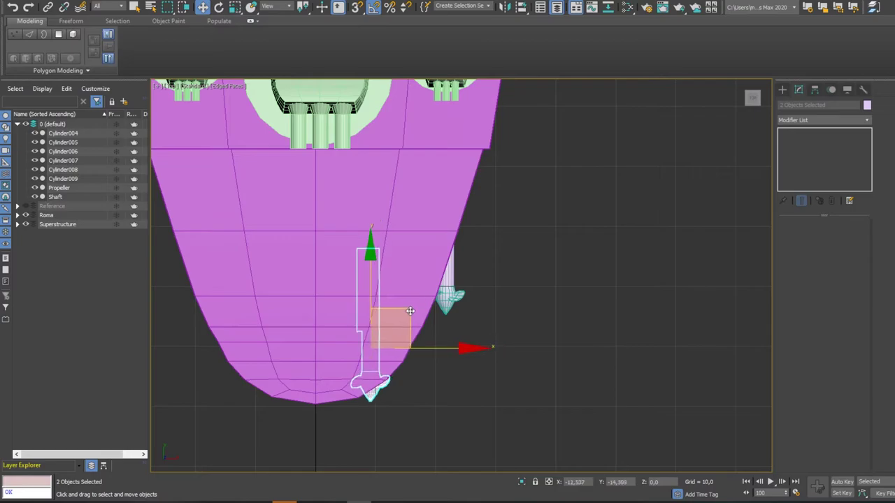
{"action": "key", "text": "Return"}
{"action": "middle_click_drag", "start_coordinate": [306, 205], "coordinate": [365, 249], "text": "alt"}
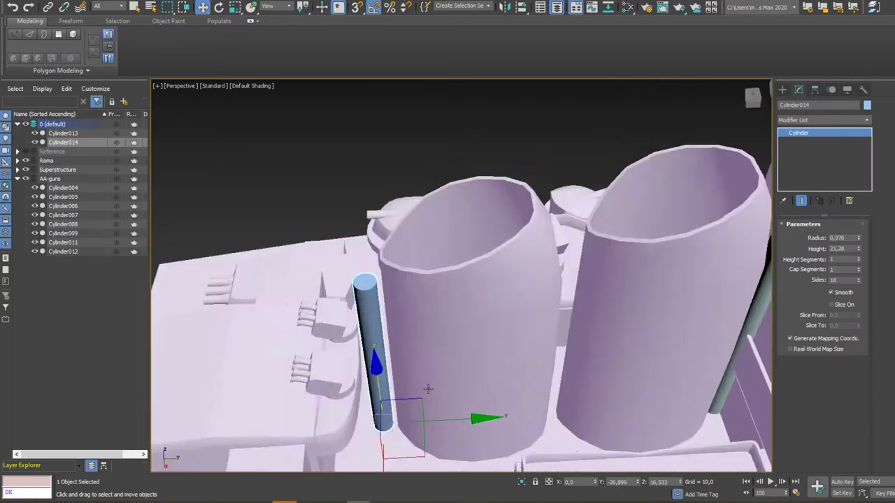
Enlarge the mast's radius slightly and Shift-rotate a copy to form a horizontal arm
{"action": "left_click_drag", "start_coordinate": [858, 239], "coordinate": [858, 237]}
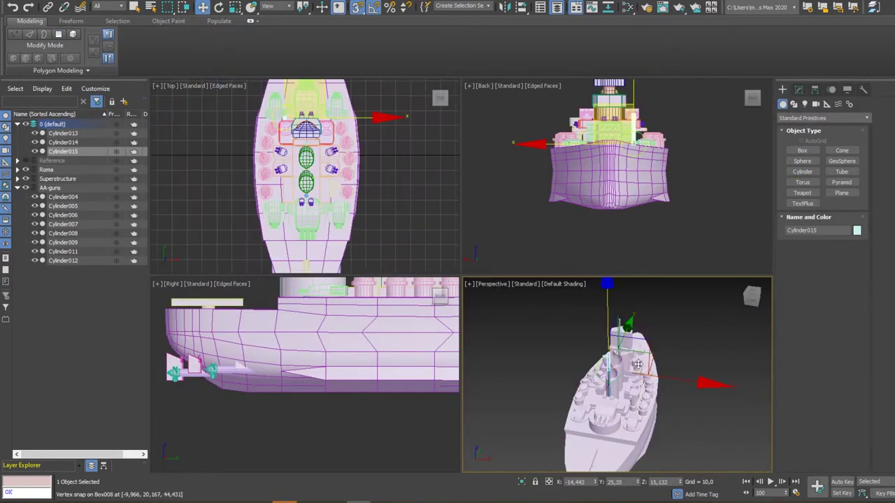
{"action": "key", "text": "z"}
{"action": "key", "text": "alt+w"}
{"action": "scroll", "coordinate": [475, 314], "scroll_direction": "up", "scroll_amount": 5}
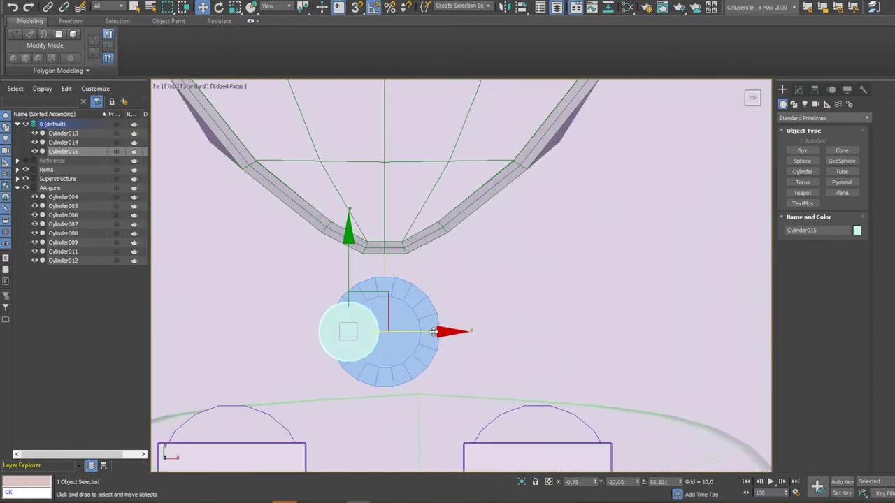
{"action": "key", "text": "alt+w"}
{"action": "key", "text": "e"}
{"action": "key", "text": "alt+w"}
{"action": "left_click_drag", "start_coordinate": [488, 258], "coordinate": [487, 301], "text": "shift"}
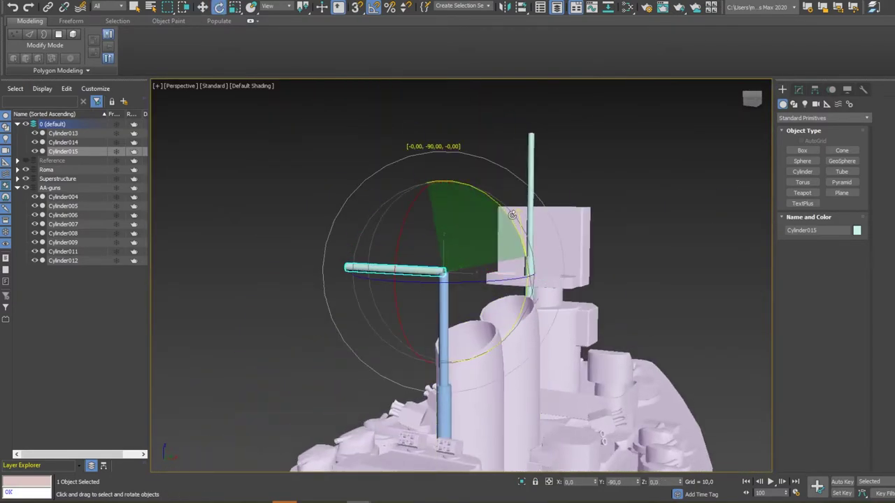
{"action": "key", "text": "Return"}
{"action": "key", "text": "w"}
{"action": "middle_click_drag", "start_coordinate": [473, 301], "coordinate": [474, 326], "text": "alt"}
Swing a second arm around the mast, tilt it upward and lengthen it to height 11,06
{"action": "scroll", "coordinate": [473, 326], "scroll_direction": "up", "scroll_amount": 3}
{"action": "key", "text": "s"}
{"action": "key", "text": "e"}
{"action": "left_click_drag", "start_coordinate": [420, 389], "coordinate": [448, 386]}
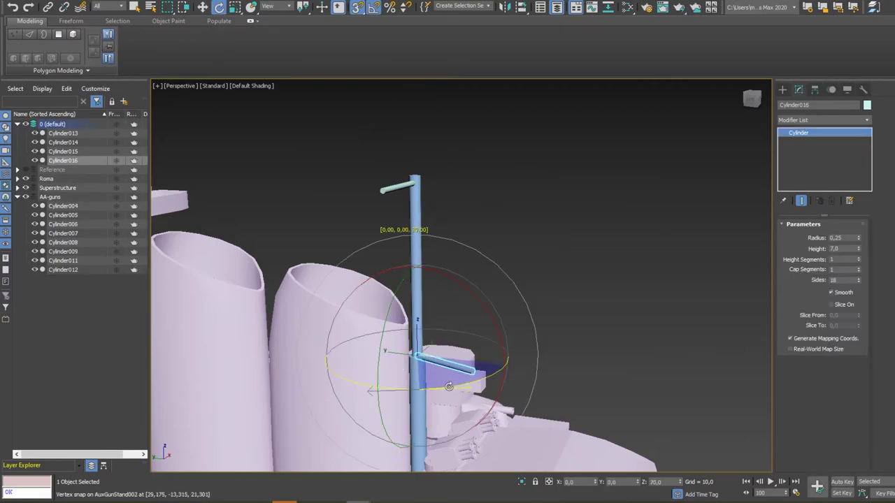
{"action": "left_click_drag", "start_coordinate": [486, 312], "coordinate": [487, 312]}
{"action": "middle_click_drag", "start_coordinate": [487, 312], "coordinate": [531, 307], "text": "alt"}
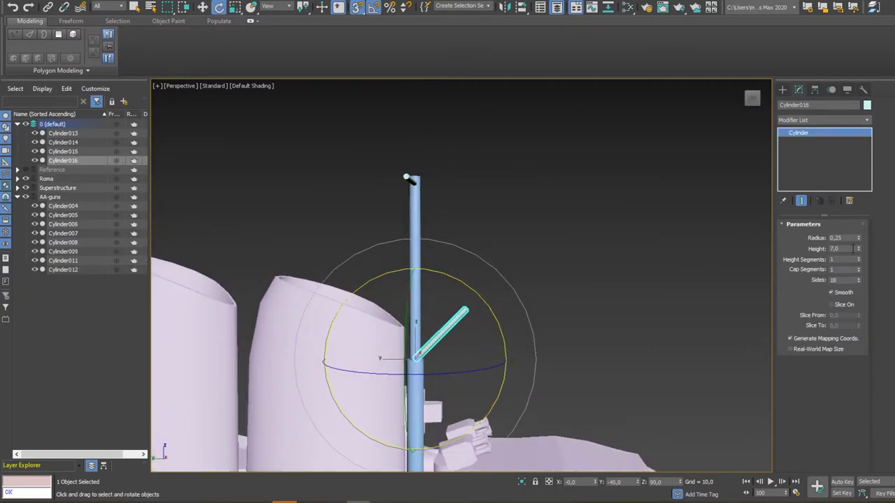
{"action": "left_click_drag", "start_coordinate": [858, 249], "coordinate": [858, 231]}
{"action": "key", "text": "w"}
{"action": "middle_click_drag", "start_coordinate": [489, 300], "coordinate": [513, 293], "text": "alt"}
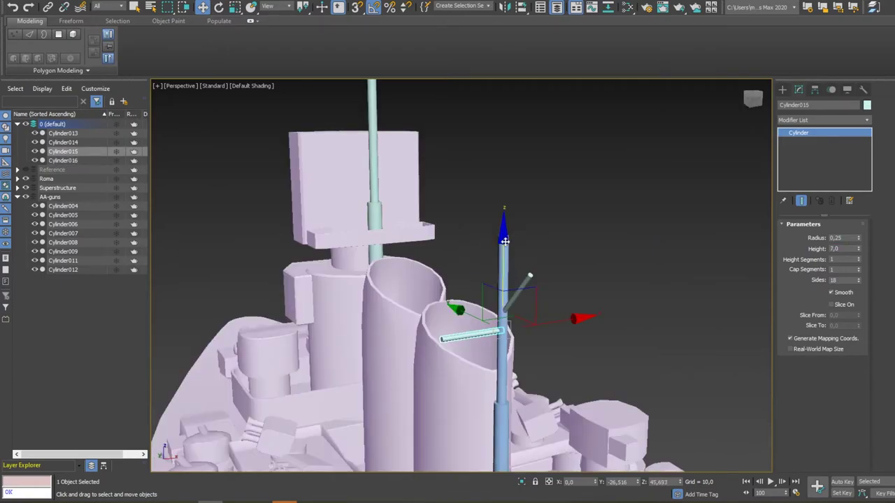
Clone the mast arm and confirm the Clone Options
{"action": "left_click_drag", "start_coordinate": [504, 241], "coordinate": [504, 139], "text": "shift"}
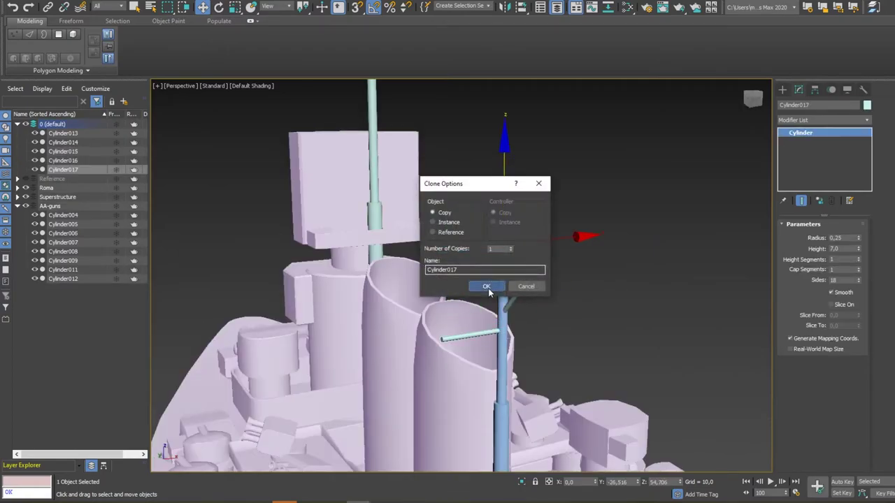
{"action": "left_click", "coordinate": [488, 286]}
{"action": "key", "text": "alt+w"}
{"action": "key", "text": "alt+w"}
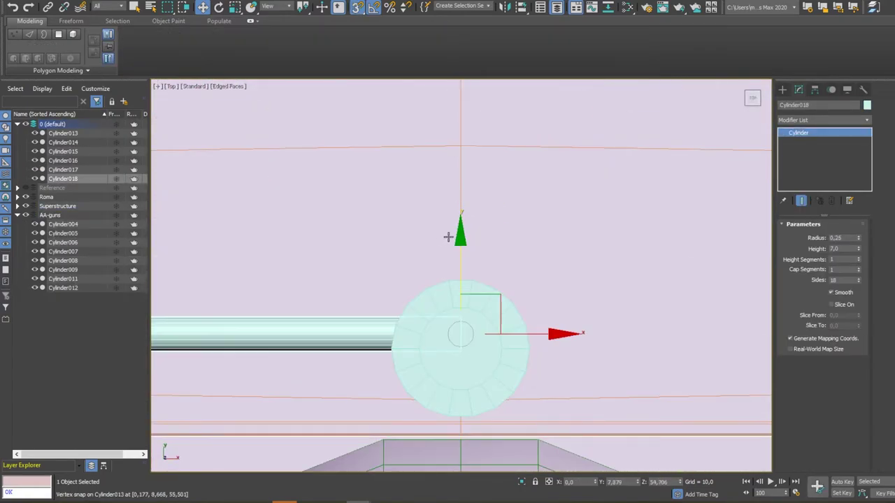
{"action": "key", "text": "p"}
{"action": "scroll", "coordinate": [391, 315], "scroll_direction": "up", "scroll_amount": 3}
{"action": "middle_click_drag", "start_coordinate": [391, 314], "coordinate": [369, 308], "text": "alt"}
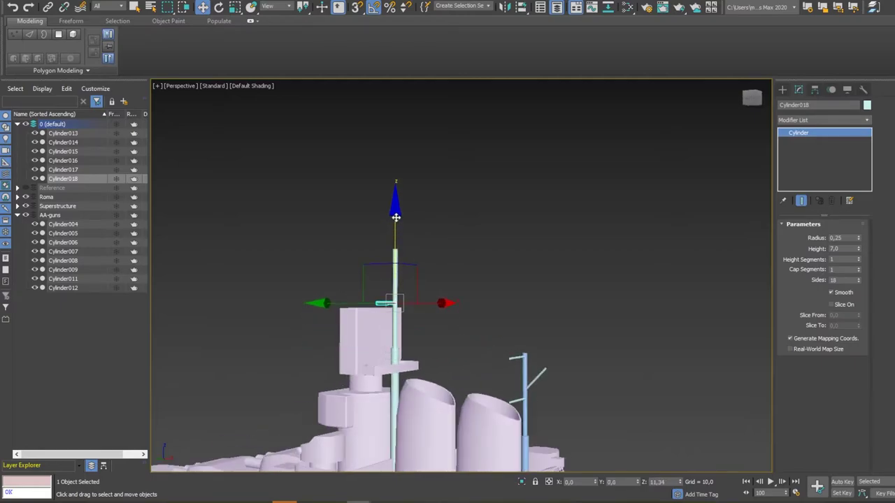
{"action": "middle_click_drag", "start_coordinate": [396, 217], "coordinate": [362, 275], "text": "alt"}
{"action": "scroll", "coordinate": [409, 326], "scroll_direction": "up", "scroll_amount": 2}
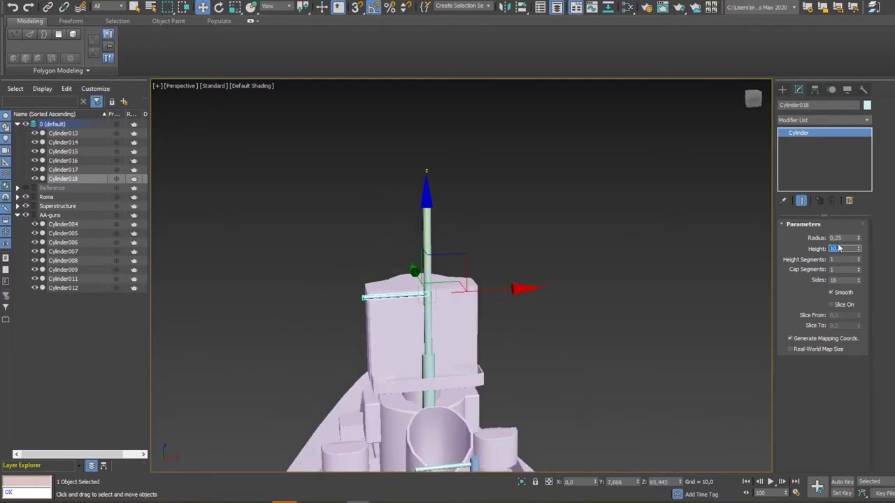
{"action": "scroll", "coordinate": [482, 260], "scroll_direction": "up", "scroll_amount": 3}
Clone the lower horizontal arm upward, then make 180° rotated copies of the cross-arms
{"action": "left_click_drag", "start_coordinate": [450, 270], "coordinate": [447, 175], "text": "shift"}
{"action": "left_click", "coordinate": [482, 285]}
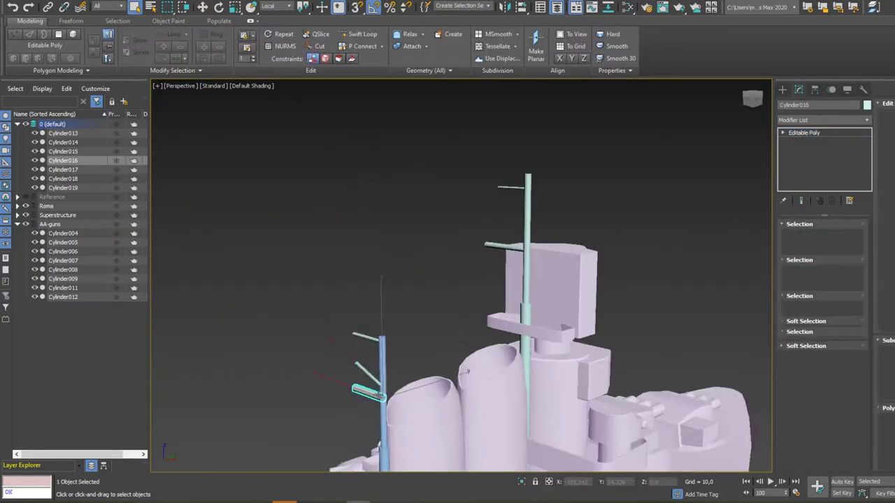
{"action": "mouse_move", "coordinate": [349, 356]}
{"action": "left_mouse_down", "text": "shift"}
{"action": "mouse_move", "coordinate": [447, 331]}
{"action": "mouse_move", "coordinate": [429, 286]}
{"action": "left_mouse_up", "text": "shift"}
{"action": "key", "text": "Return"}
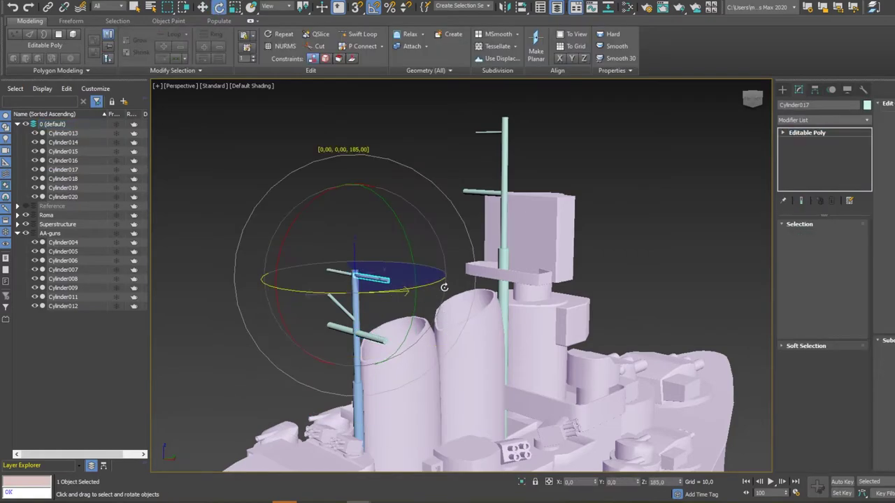
{"action": "key", "text": "Return"}
{"action": "key", "text": "Return"}
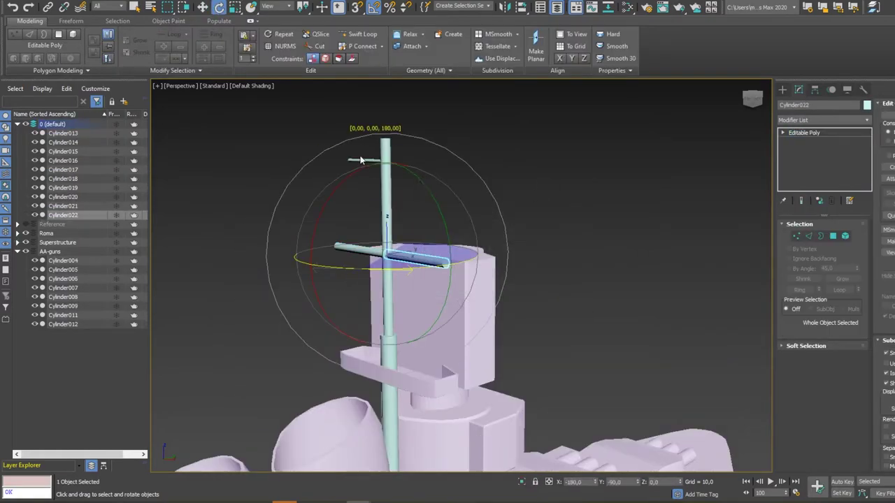
{"action": "left_click_drag", "start_coordinate": [393, 170], "coordinate": [443, 175], "text": "shift"}
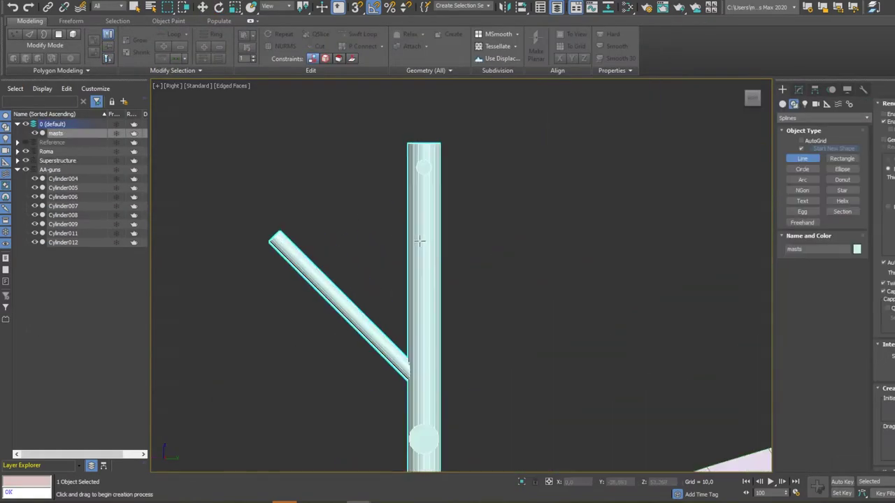
Finish the first rigging line, then draw a second line from the yard to the other mast
{"action": "right_click", "coordinate": [293, 331]}
{"action": "scroll", "coordinate": [396, 196], "scroll_direction": "up", "scroll_amount": 2}
{"action": "key", "text": "w"}
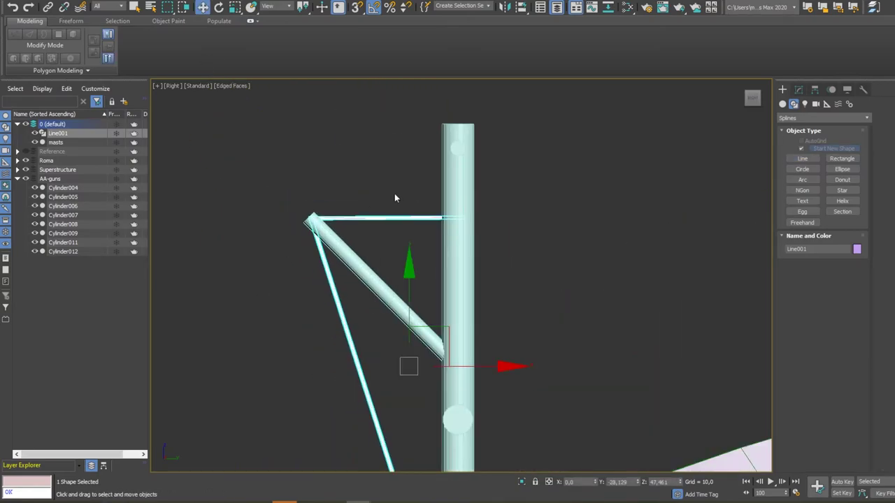
{"action": "key", "text": "t"}
{"action": "left_click", "coordinate": [784, 91]}
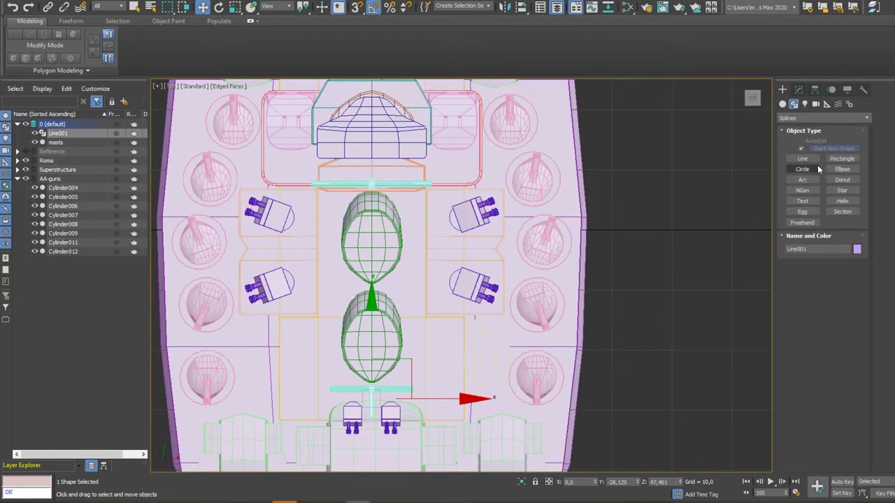
{"action": "left_click", "coordinate": [802, 158]}
{"action": "left_click", "coordinate": [313, 185]}
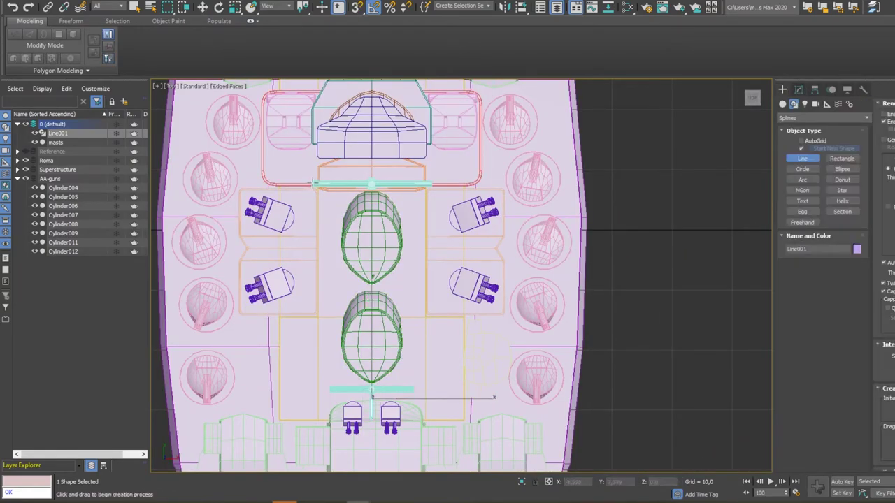
{"action": "right_click", "coordinate": [342, 186]}
Delete the stray extra line and stretch the rigging line's end onto the left mast
{"action": "key", "text": "alt+w"}
{"action": "key", "text": "alt+w"}
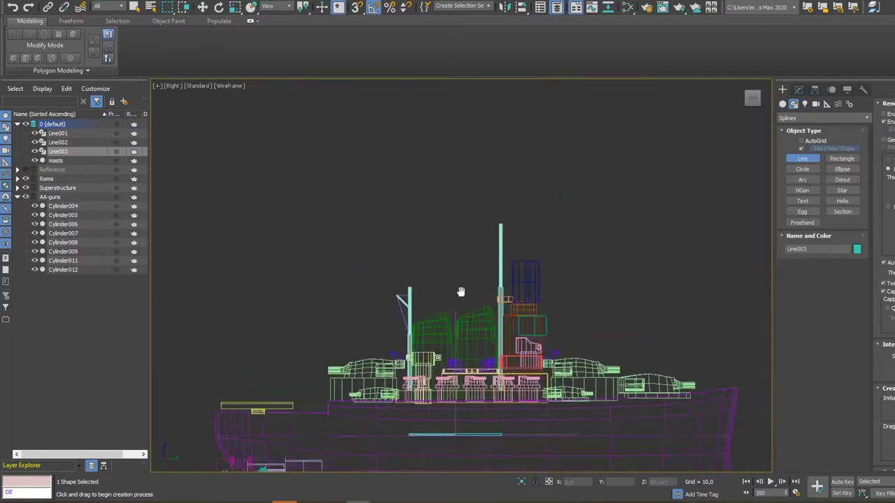
{"action": "scroll", "coordinate": [461, 292], "scroll_direction": "up", "scroll_amount": 3}
{"action": "key", "text": "w"}
{"action": "key", "text": "Delete"}
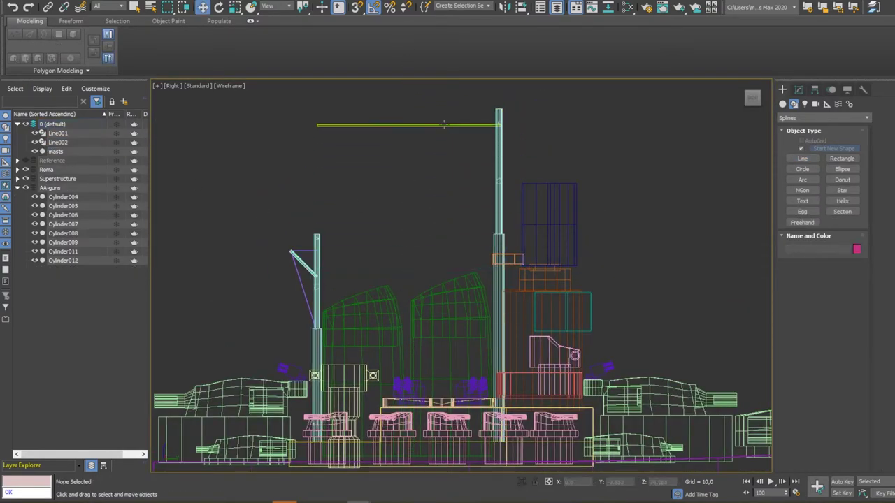
{"action": "scroll", "coordinate": [221, 167], "scroll_direction": "up", "scroll_amount": 4}
{"action": "scroll", "coordinate": [563, 292], "scroll_direction": "down", "scroll_amount": 4}
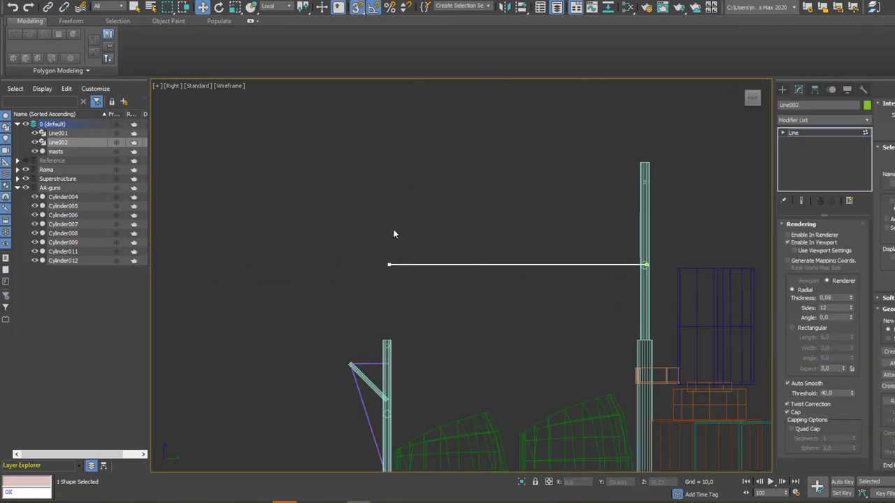
{"action": "left_click_drag", "start_coordinate": [389, 262], "coordinate": [385, 363]}
{"action": "scroll", "coordinate": [346, 353], "scroll_direction": "up", "scroll_amount": 4}
{"action": "scroll", "coordinate": [347, 351], "scroll_direction": "down", "scroll_amount": 3}
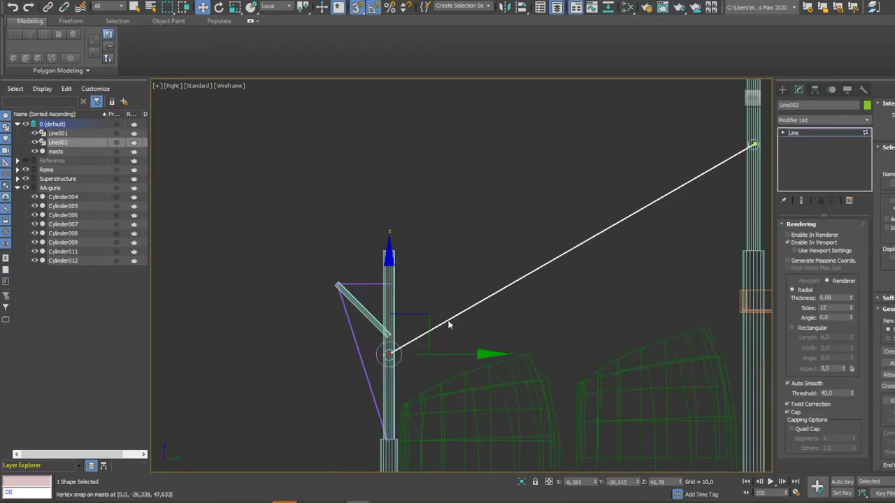
{"action": "key", "text": "p"}
{"action": "middle_click_drag", "start_coordinate": [447, 314], "coordinate": [420, 288], "text": "alt"}
Shift-clone the rigging line beside the original and check the masts in perspective
{"action": "key", "text": "t"}
{"action": "scroll", "coordinate": [419, 288], "scroll_direction": "up", "scroll_amount": 2}
{"action": "left_click_drag", "start_coordinate": [320, 350], "coordinate": [320, 206], "text": "shift"}
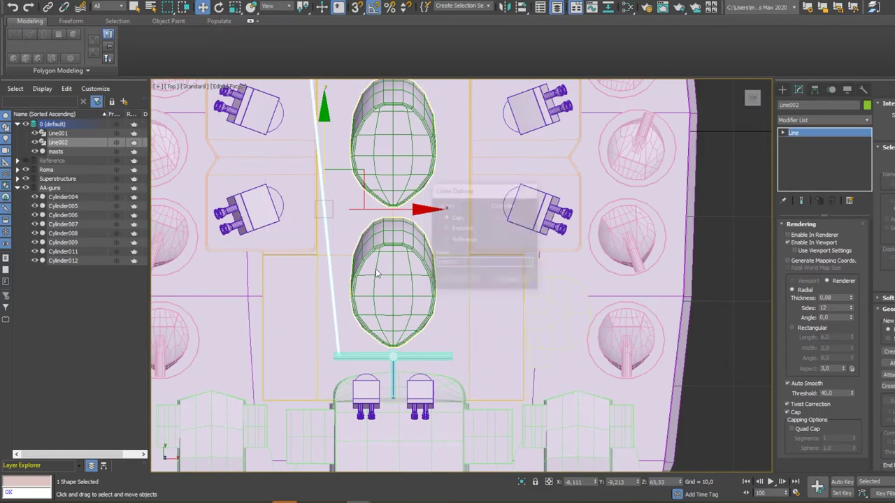
{"action": "key", "text": "Return"}
{"action": "scroll", "coordinate": [357, 266], "scroll_direction": "down", "scroll_amount": 3}
{"action": "scroll", "coordinate": [357, 265], "scroll_direction": "up", "scroll_amount": 5}
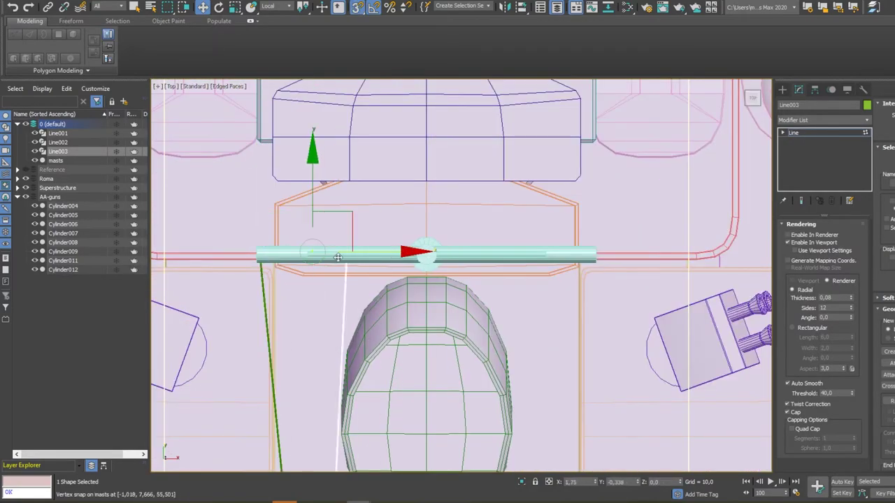
{"action": "scroll", "coordinate": [298, 303], "scroll_direction": "up", "scroll_amount": 3}
{"action": "scroll", "coordinate": [542, 324], "scroll_direction": "down", "scroll_amount": 3}
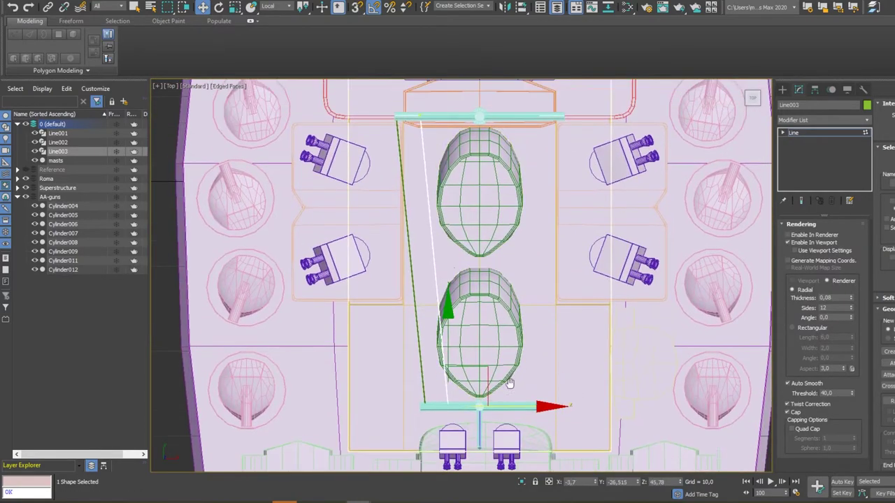
{"action": "key", "text": "shift+z"}
{"action": "left_click", "coordinate": [463, 288]}
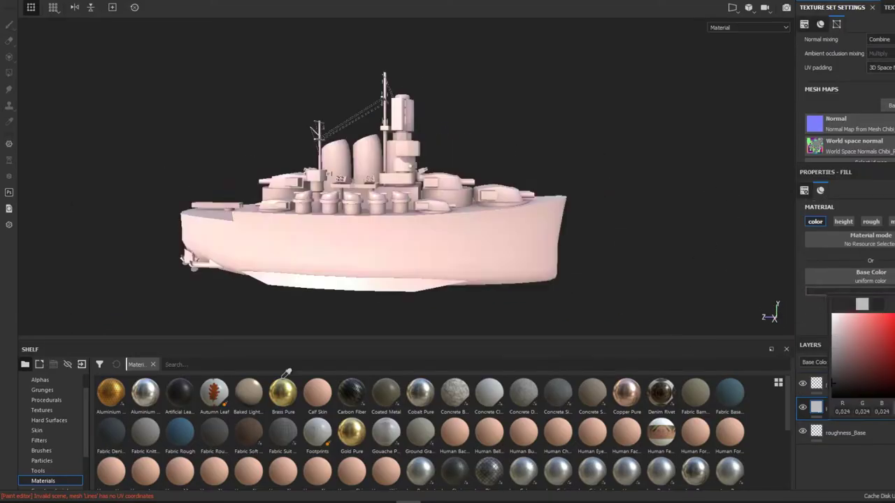
Set the WaterLine colour and polygon-fill the lower hull faces green
{"action": "left_click", "coordinate": [870, 292]}
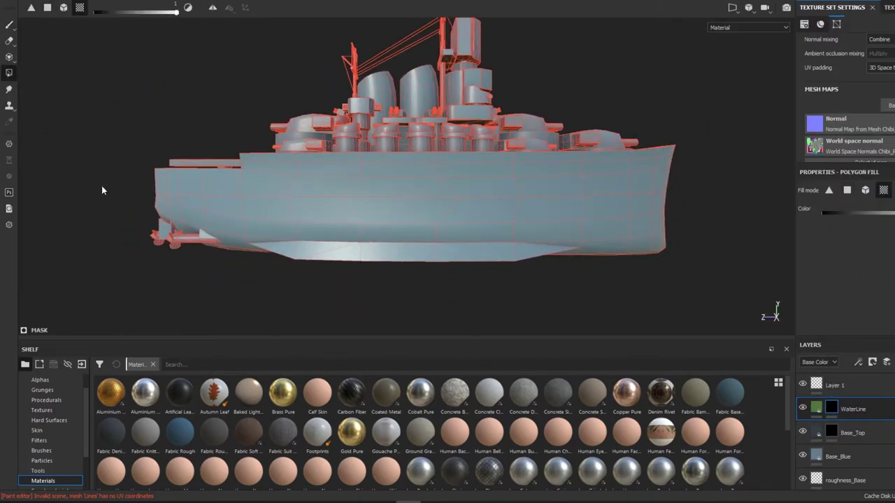
{"action": "mouse_move", "coordinate": [101, 186]}
{"action": "left_mouse_down"}
{"action": "mouse_move", "coordinate": [700, 220]}
{"action": "mouse_move", "coordinate": [511, 202]}
{"action": "mouse_move", "coordinate": [49, 22]}
{"action": "left_mouse_up"}
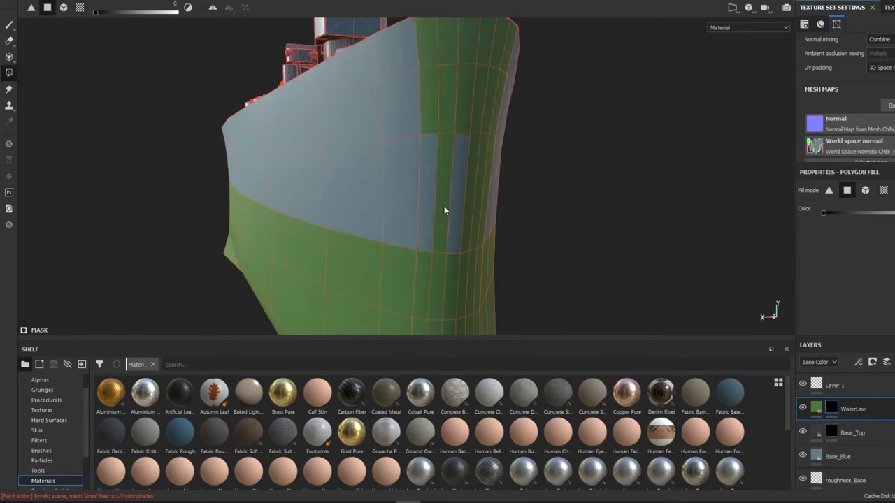
{"action": "mouse_move", "coordinate": [450, 118]}
{"action": "left_mouse_down", "text": "alt"}
{"action": "mouse_move", "coordinate": [535, 176]}
{"action": "mouse_move", "coordinate": [464, 197]}
{"action": "mouse_move", "coordinate": [578, 200]}
{"action": "mouse_move", "coordinate": [555, 185]}
{"action": "mouse_move", "coordinate": [455, 277]}
{"action": "left_mouse_up", "text": "alt"}
Fill the deck faces by UV chunk on the darker grey Base_Top layer
{"action": "key", "text": "4"}
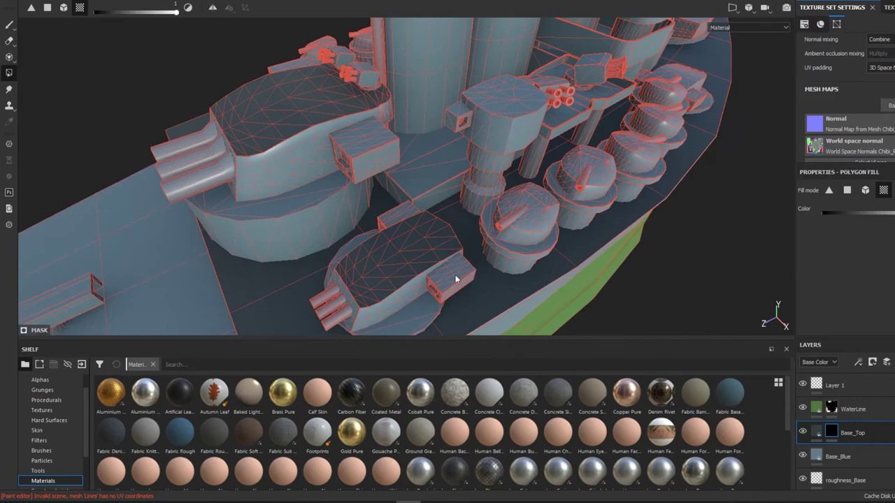
{"action": "mouse_move", "coordinate": [324, 149]}
{"action": "left_mouse_down", "text": "alt"}
{"action": "mouse_move", "coordinate": [270, 191]}
{"action": "mouse_move", "coordinate": [379, 224]}
{"action": "mouse_move", "coordinate": [417, 154]}
{"action": "mouse_move", "coordinate": [412, 199]}
{"action": "mouse_move", "coordinate": [384, 235]}
{"action": "mouse_move", "coordinate": [337, 202]}
{"action": "mouse_move", "coordinate": [372, 173]}
{"action": "mouse_move", "coordinate": [272, 217]}
{"action": "mouse_move", "coordinate": [399, 190]}
{"action": "mouse_move", "coordinate": [552, 239]}
{"action": "left_mouse_up", "text": "alt"}
{"action": "left_click", "coordinate": [606, 248]}
{"action": "left_click_drag", "start_coordinate": [606, 248], "coordinate": [312, 179], "text": "alt"}
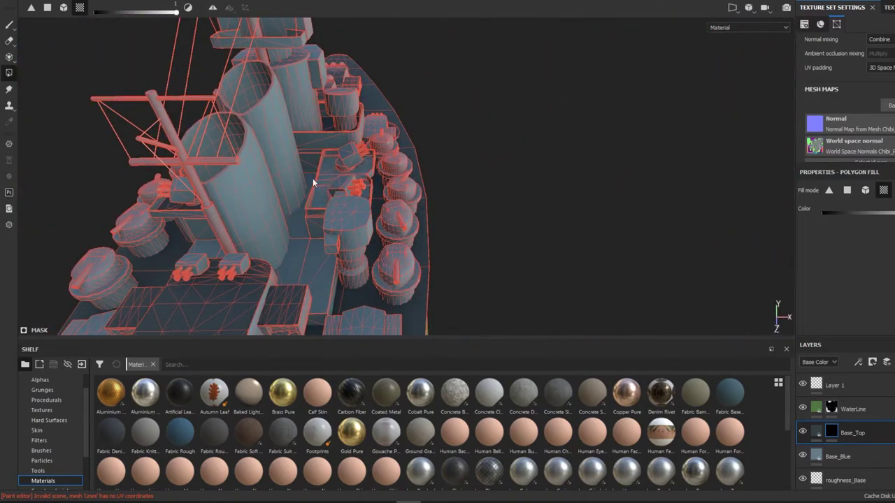
{"action": "left_click", "coordinate": [816, 433]}
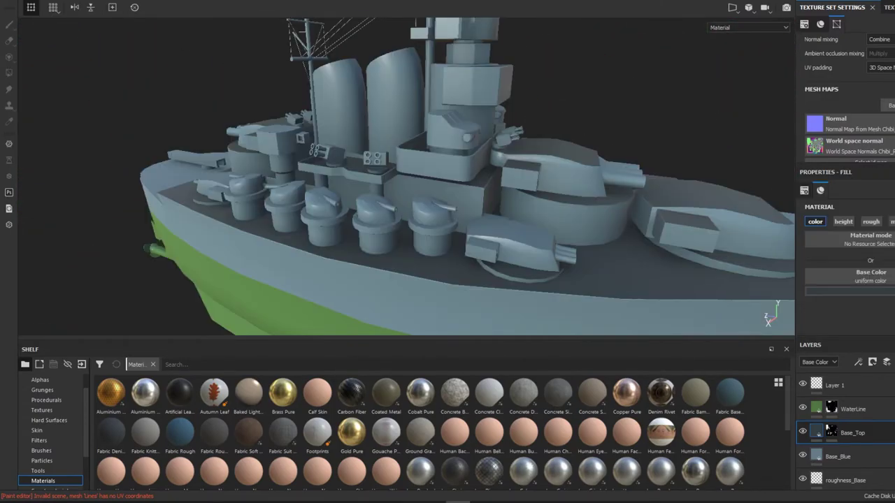
{"action": "left_click_drag", "start_coordinate": [227, 262], "coordinate": [488, 259], "text": "alt"}
Add a black mask to the 'very black' layer and polygon-fill the tower windows and gun openings
{"action": "key", "text": "4"}
{"action": "scroll", "coordinate": [488, 260], "scroll_direction": "up", "scroll_amount": 5}
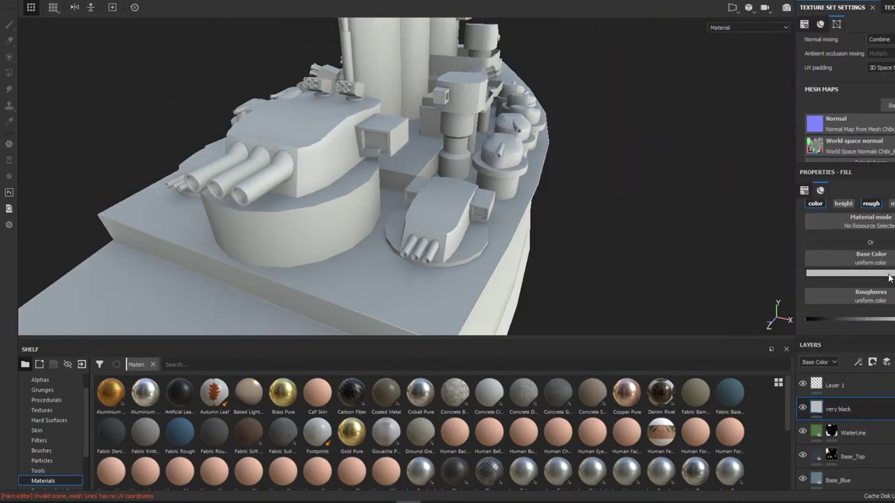
{"action": "right_click", "coordinate": [838, 409]}
{"action": "left_click", "coordinate": [814, 325]}
{"action": "key", "text": "4"}
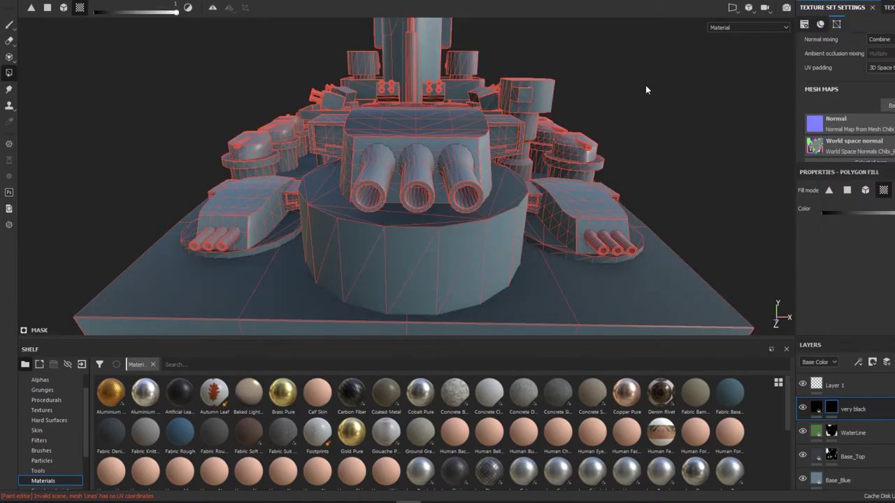
{"action": "mouse_move", "coordinate": [645, 85]}
{"action": "left_mouse_down", "text": "alt"}
{"action": "mouse_move", "coordinate": [507, 150]}
{"action": "mouse_move", "coordinate": [325, 171]}
{"action": "mouse_move", "coordinate": [346, 164]}
{"action": "left_mouse_up", "text": "alt"}
{"action": "scroll", "coordinate": [346, 164], "scroll_direction": "up", "scroll_amount": 5}
{"action": "scroll", "coordinate": [368, 208], "scroll_direction": "down", "scroll_amount": 5}
{"action": "mouse_move", "coordinate": [280, 189]}
{"action": "left_mouse_down", "text": "alt"}
{"action": "mouse_move", "coordinate": [331, 72]}
{"action": "mouse_move", "coordinate": [360, 39]}
{"action": "left_mouse_up", "text": "alt"}
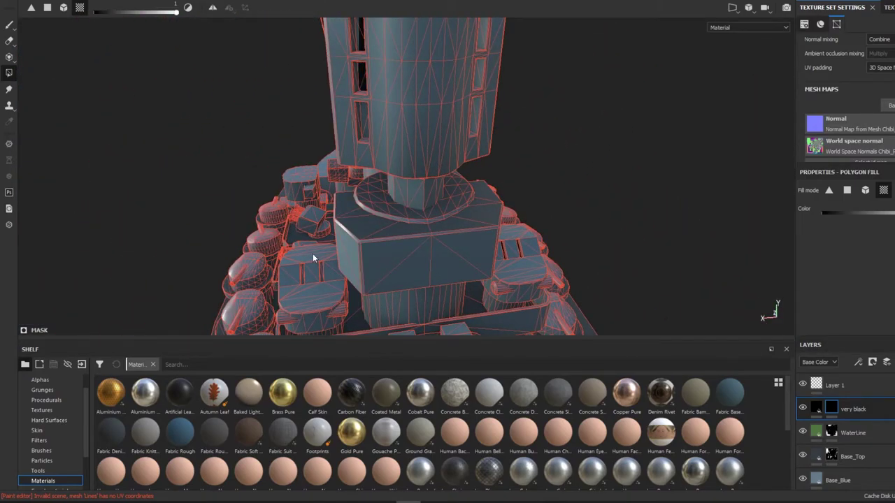
{"action": "mouse_move", "coordinate": [313, 253]}
{"action": "left_mouse_down", "text": "alt"}
{"action": "mouse_move", "coordinate": [377, 172]}
{"action": "mouse_move", "coordinate": [319, 240]}
{"action": "left_mouse_up", "text": "alt"}
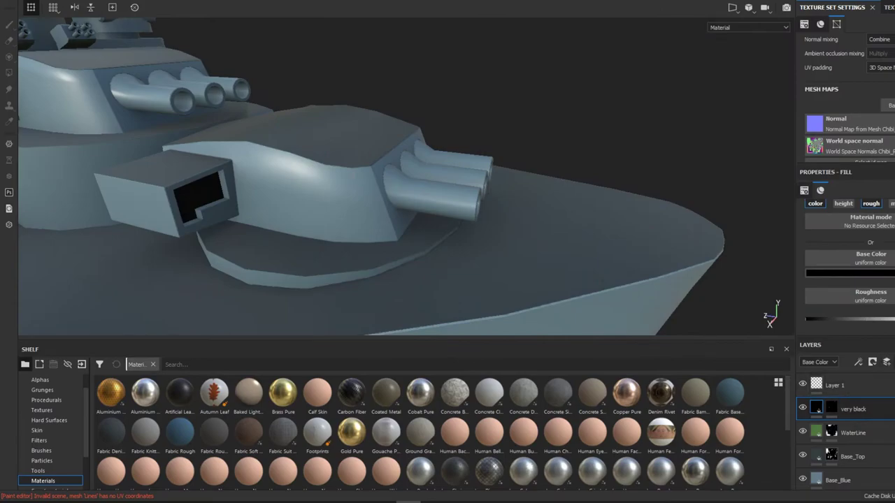
Add a Gunshield fill layer with roughness enabled and pick its base colour
{"action": "left_click", "coordinate": [872, 361]}
{"action": "left_click", "coordinate": [868, 204]}
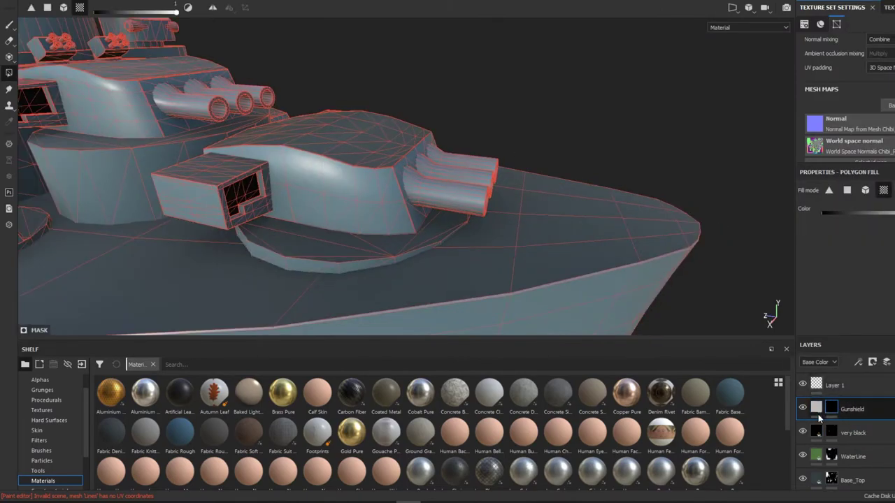
{"action": "left_click", "coordinate": [850, 273]}
{"action": "left_click_drag", "start_coordinate": [420, 139], "coordinate": [455, 149], "text": "alt"}
Polygon-fill the Gunshield mask on the gun barrels and turret faces
{"action": "left_click", "coordinate": [831, 409]}
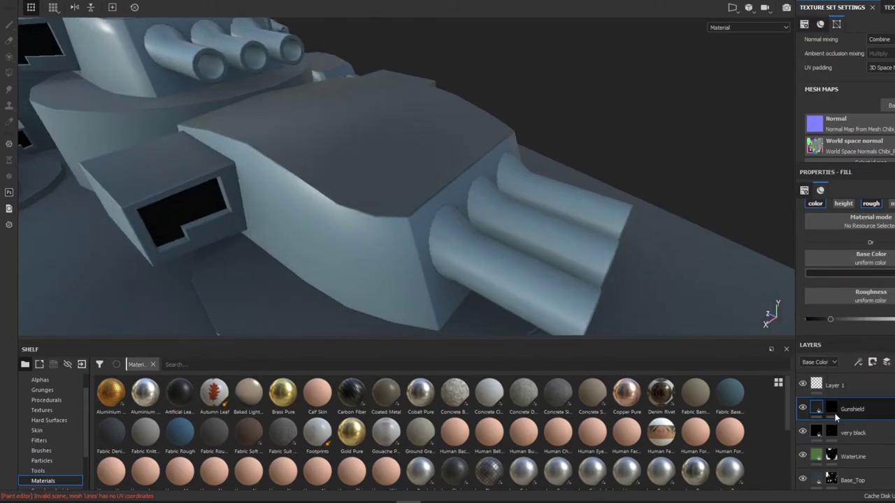
{"action": "key", "text": "4"}
{"action": "left_click_drag", "start_coordinate": [440, 233], "coordinate": [545, 202], "text": "alt"}
{"action": "key", "text": "2"}
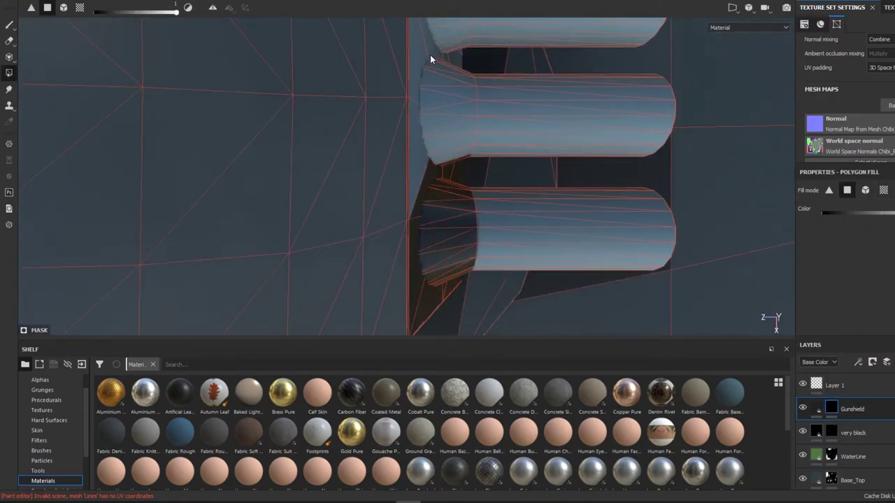
{"action": "mouse_move", "coordinate": [431, 56]}
{"action": "left_mouse_down", "text": "alt"}
{"action": "mouse_move", "coordinate": [462, 194]}
{"action": "mouse_move", "coordinate": [478, 157]}
{"action": "mouse_move", "coordinate": [406, 102]}
{"action": "left_mouse_up", "text": "alt"}
{"action": "key", "text": "3"}
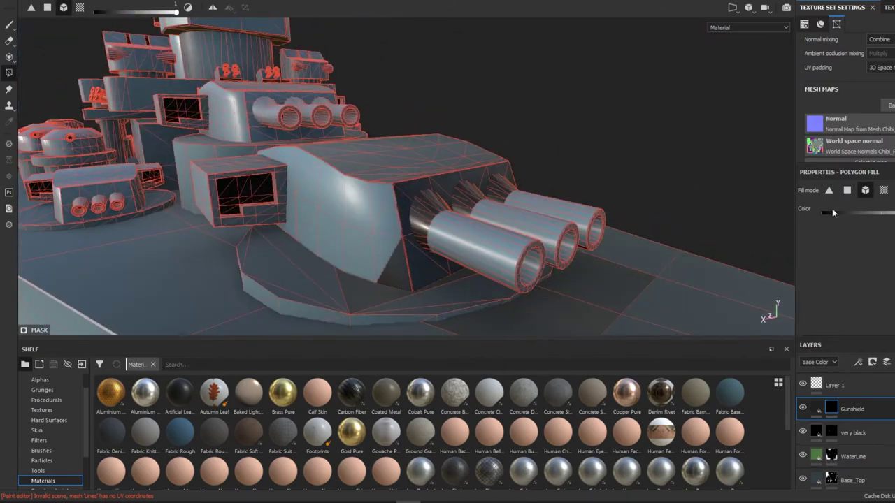
{"action": "mouse_move", "coordinate": [398, 301]}
{"action": "left_mouse_down", "text": "alt"}
{"action": "mouse_move", "coordinate": [435, 191]}
{"action": "mouse_move", "coordinate": [303, 212]}
{"action": "mouse_move", "coordinate": [438, 101]}
{"action": "mouse_move", "coordinate": [433, 315]}
{"action": "left_mouse_up", "text": "alt"}
{"action": "key", "text": "2"}
{"action": "left_click_drag", "start_coordinate": [478, 179], "coordinate": [436, 136], "text": "alt"}
{"action": "left_click_drag", "start_coordinate": [575, 118], "coordinate": [444, 122], "text": "alt"}
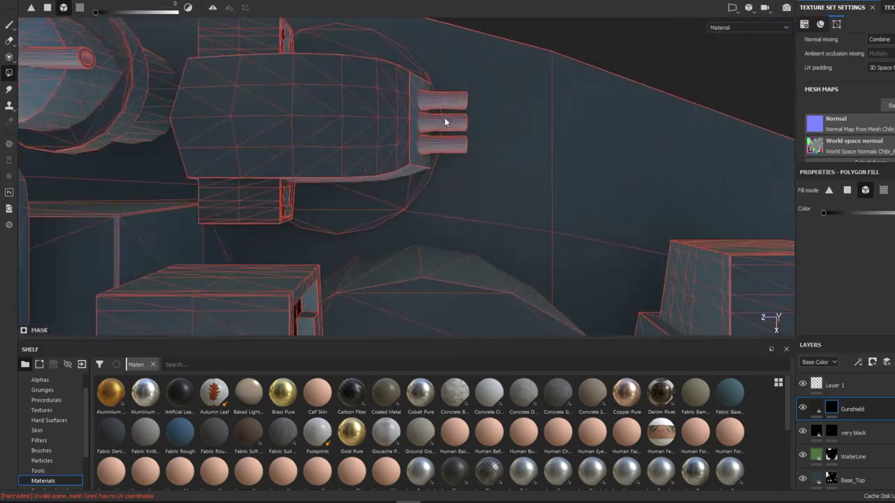
{"action": "left_click", "coordinate": [425, 75]}
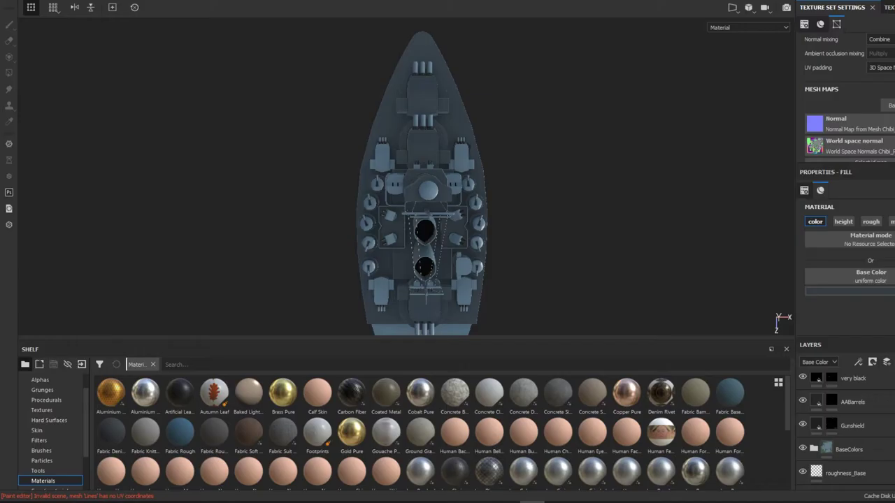
Add Fill layer 2 and search the procedural shelf for 'strip'
{"action": "left_click", "coordinate": [872, 361]}
{"action": "left_click", "coordinate": [849, 292]}
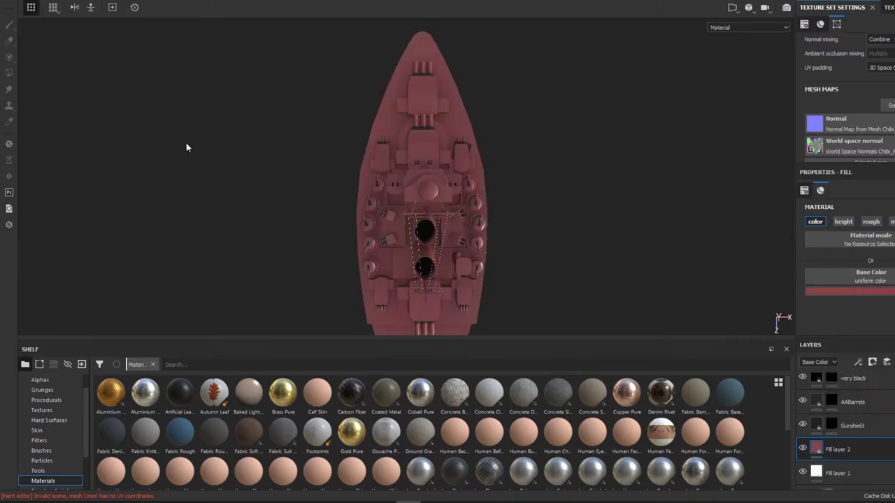
{"action": "left_click", "coordinate": [44, 399]}
{"action": "left_click", "coordinate": [181, 364]}
{"action": "type", "text": "strip"}
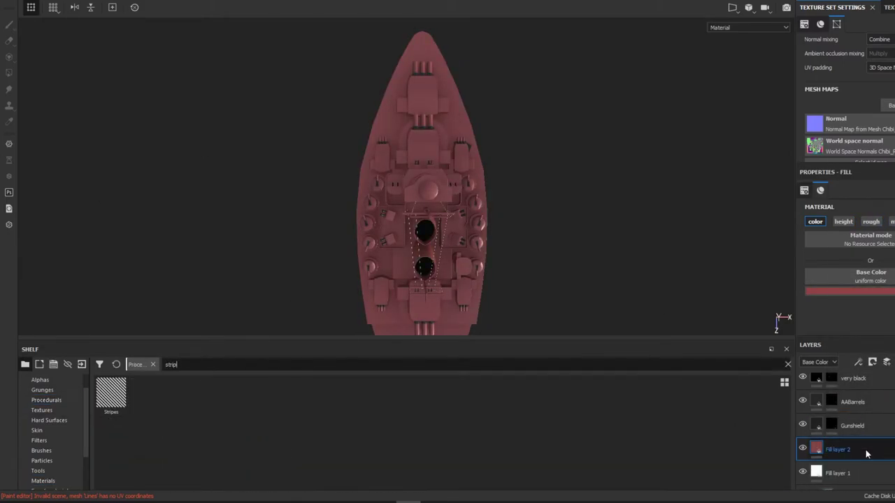
Give Fill layer 2 a Stripes fill mask and confine it to the bow polygons
{"action": "right_click", "coordinate": [836, 448]}
{"action": "left_click", "coordinate": [866, 88]}
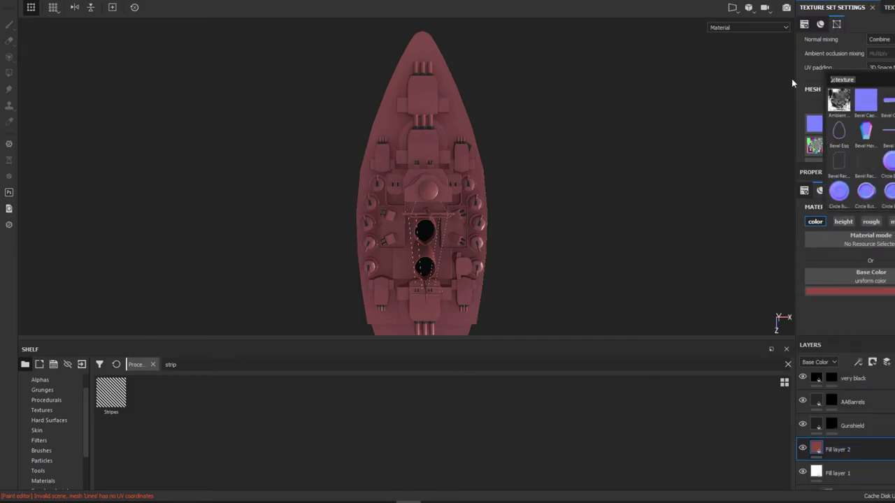
{"action": "left_click", "coordinate": [859, 94]}
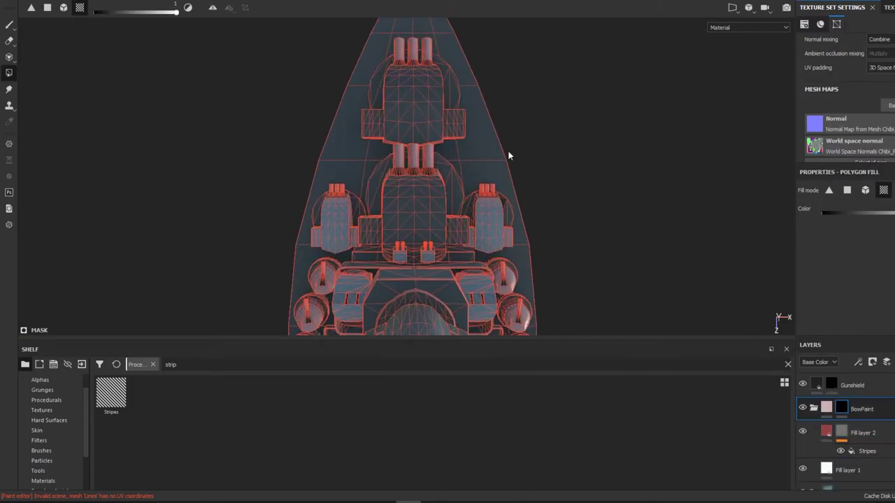
{"action": "left_click", "coordinate": [48, 8]}
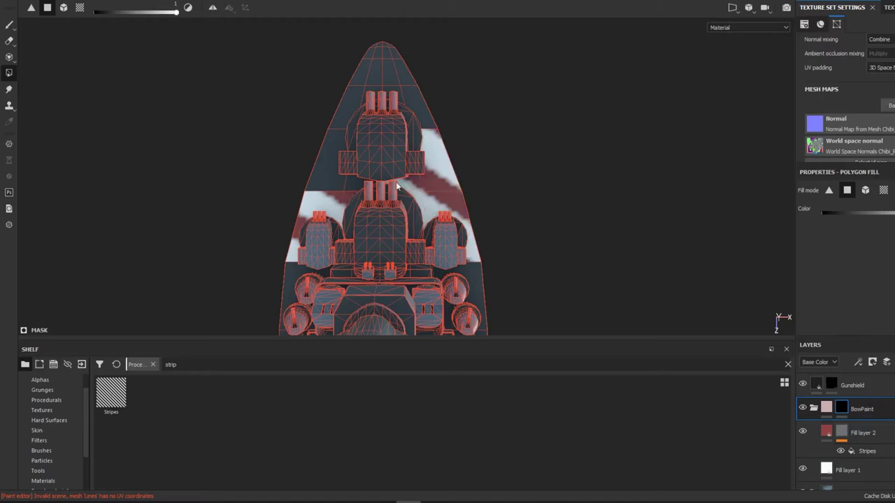
{"action": "scroll", "coordinate": [336, 49], "scroll_direction": "up", "scroll_amount": 3}
{"action": "scroll", "coordinate": [377, 103], "scroll_direction": "up", "scroll_amount": 2}
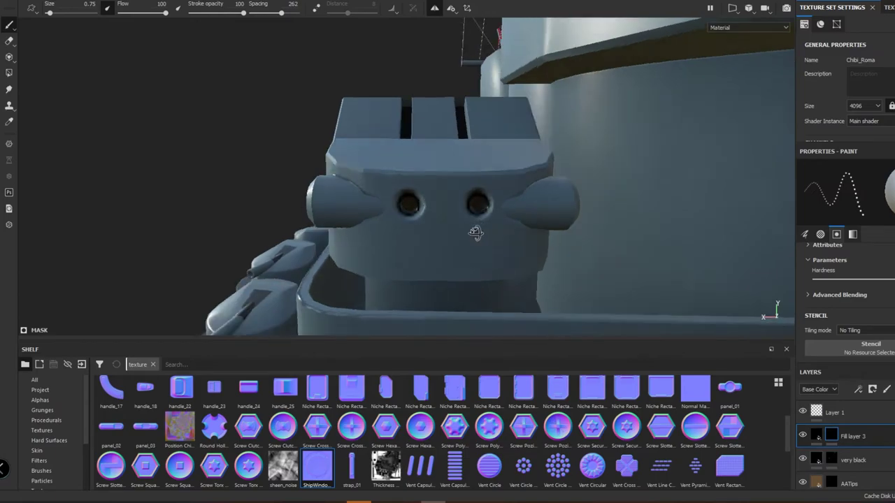
Stamp rows of dark rectangular windows along the superstructure blocks with the Square Rectangle alpha
{"action": "left_click_drag", "start_coordinate": [478, 204], "coordinate": [411, 171], "text": "alt"}
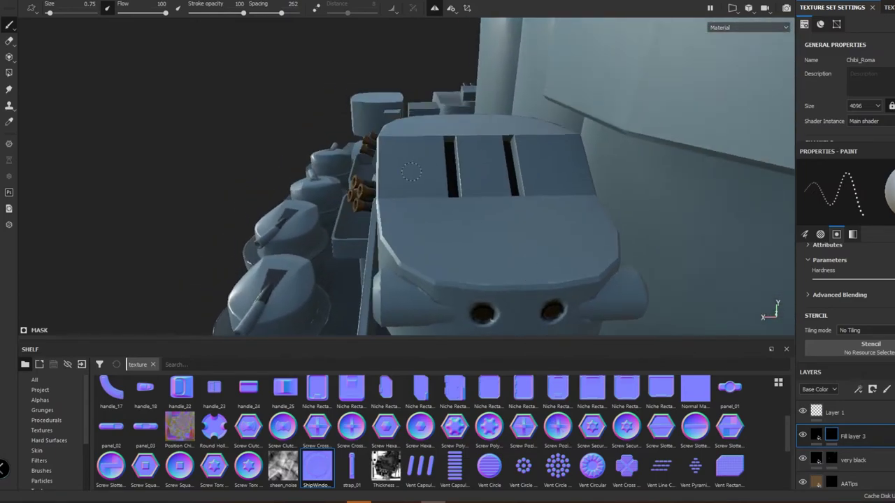
{"action": "left_click_drag", "start_coordinate": [547, 163], "coordinate": [405, 197], "text": "alt"}
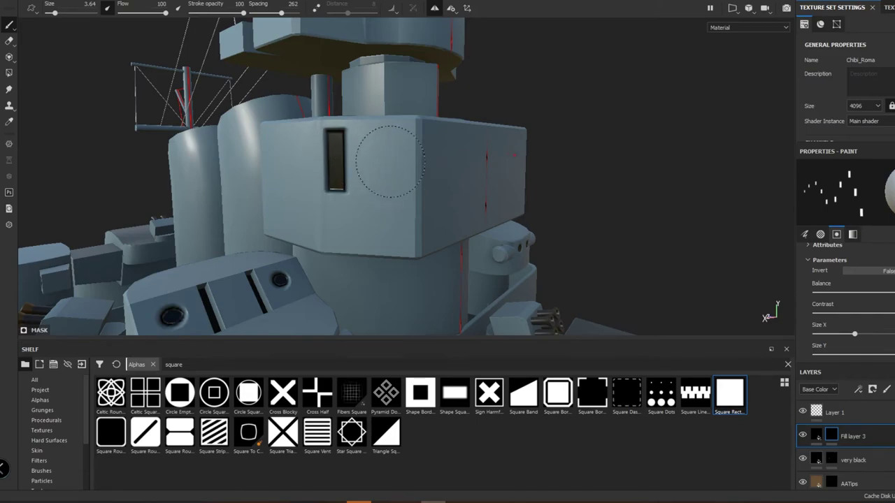
{"action": "left_click_drag", "start_coordinate": [398, 161], "coordinate": [334, 159], "text": "alt"}
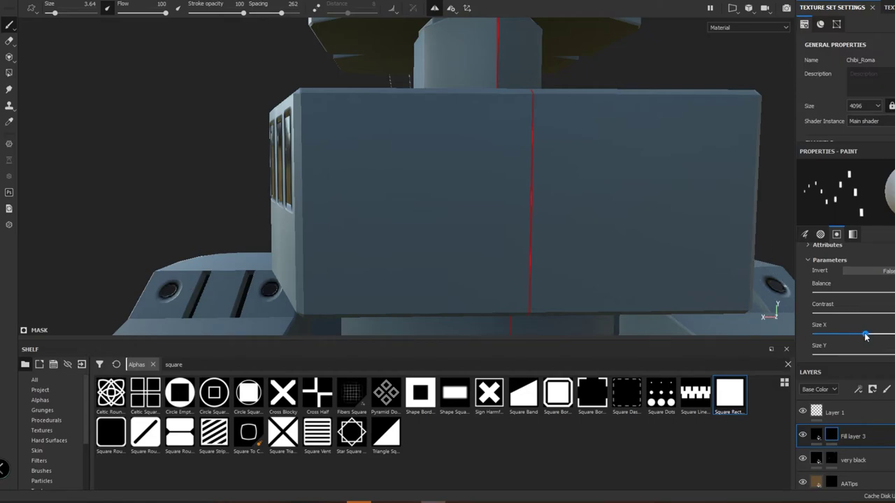
{"action": "left_click", "coordinate": [338, 156]}
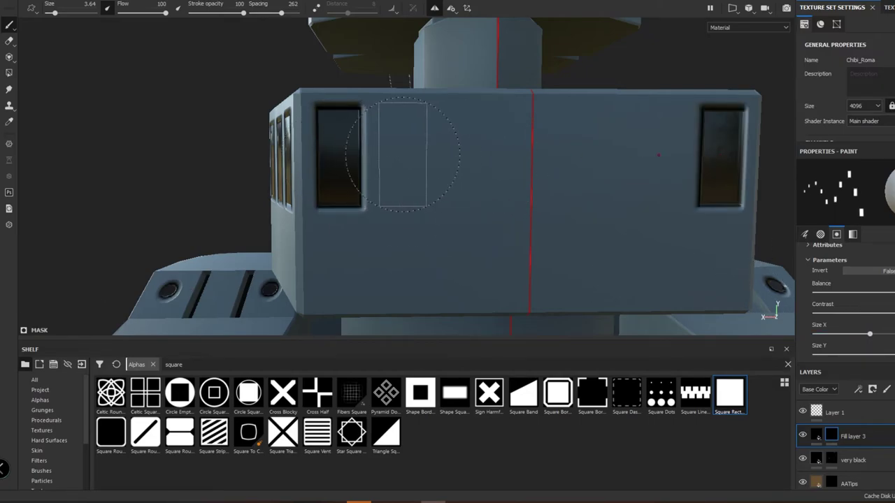
{"action": "left_click_drag", "start_coordinate": [403, 155], "coordinate": [473, 155]}
{"action": "key", "text": "ctrl+z"}
{"action": "left_click_drag", "start_coordinate": [418, 157], "coordinate": [488, 158]}
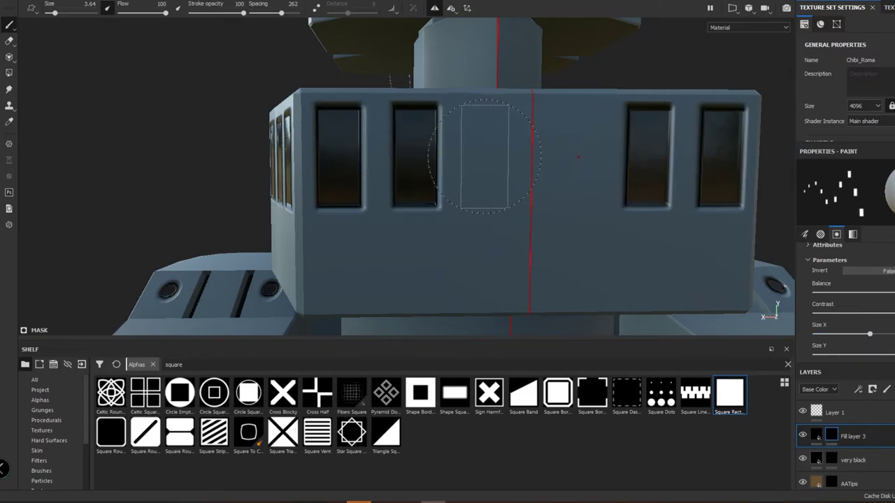
{"action": "scroll", "coordinate": [518, 249], "scroll_direction": "down", "scroll_amount": 5}
{"action": "left_click_drag", "start_coordinate": [517, 250], "coordinate": [769, 227], "text": "alt"}
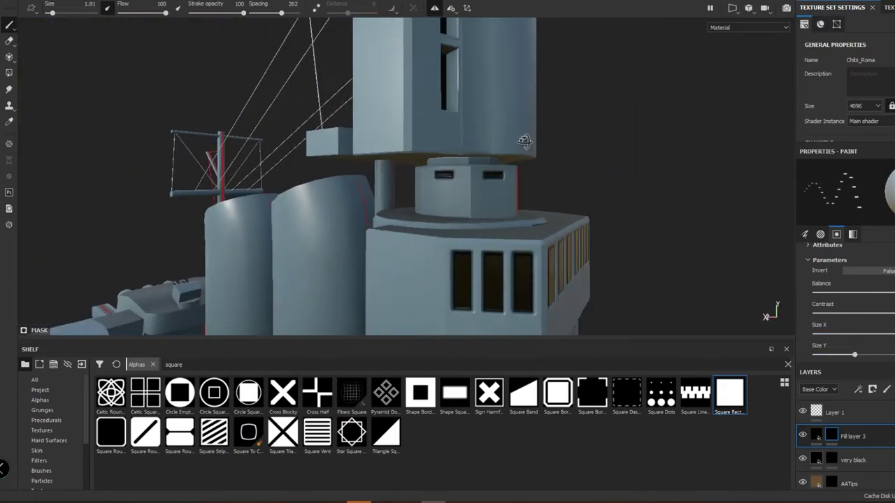
{"action": "mouse_move", "coordinate": [339, 140]}
{"action": "left_mouse_down", "text": "alt"}
{"action": "mouse_move", "coordinate": [480, 163]}
{"action": "mouse_move", "coordinate": [420, 167]}
{"action": "mouse_move", "coordinate": [483, 159]}
{"action": "left_mouse_up", "text": "alt"}
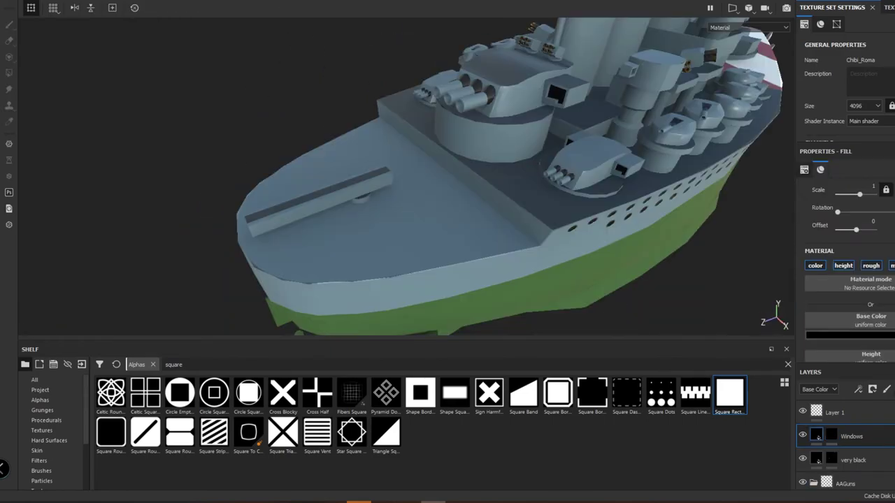
Add a new fill layer for the deck with a brown base colour
{"action": "left_click", "coordinate": [873, 389]}
{"action": "left_click", "coordinate": [849, 334]}
{"action": "left_click", "coordinate": [856, 404]}
{"action": "type", "text": "Dec"}
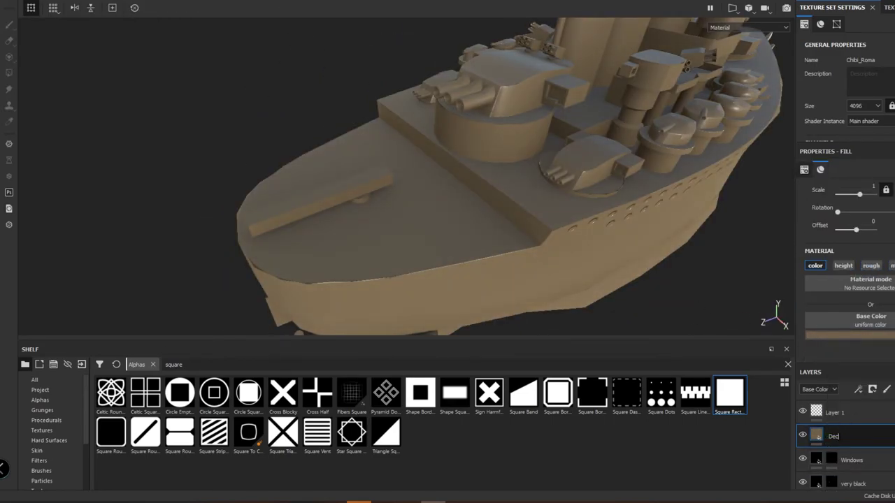
Name the new fill layer Deck and give it a black mask
{"action": "type", "text": "k"}
{"action": "key", "text": "Return"}
{"action": "key", "text": "4"}
{"action": "left_click", "coordinate": [846, 429]}
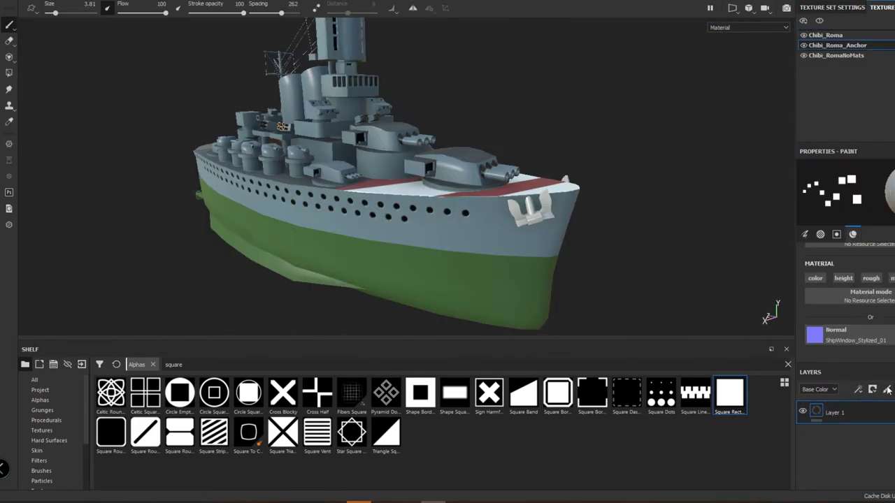
Add a dark fill layer for the Chibi_Roma_Anchor and set its base colour
{"action": "left_click", "coordinate": [886, 390]}
{"action": "left_click", "coordinate": [853, 343]}
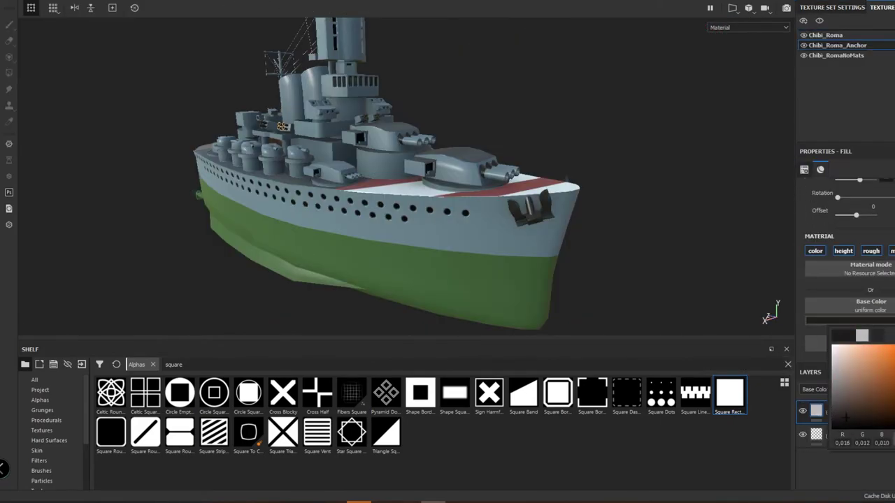
{"action": "left_click_drag", "start_coordinate": [602, 248], "coordinate": [501, 231], "text": "alt"}
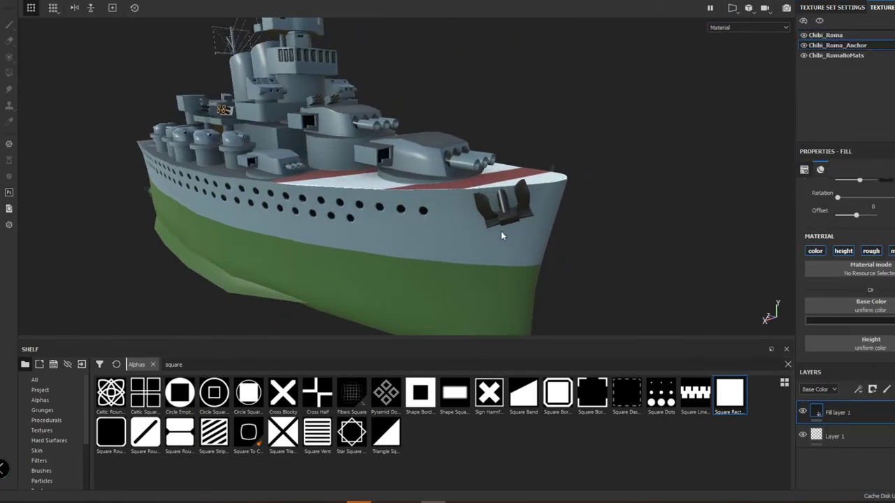
{"action": "scroll", "coordinate": [500, 230], "scroll_direction": "up", "scroll_amount": 5}
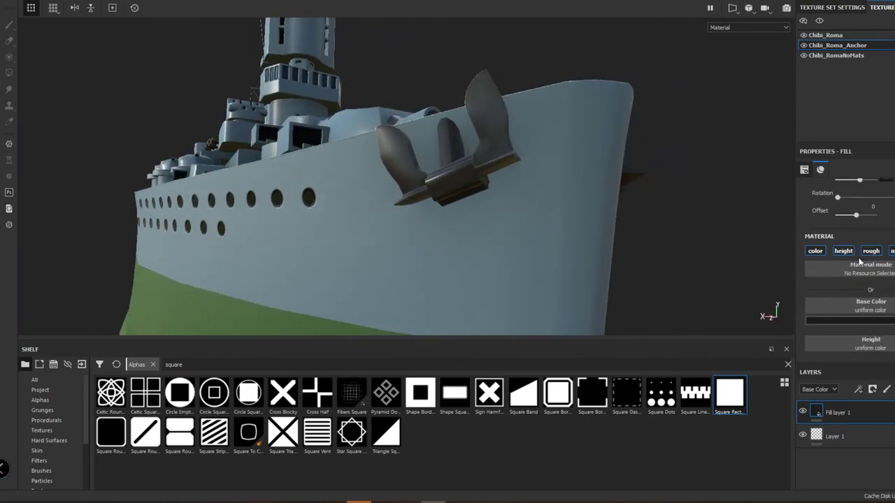
{"action": "scroll", "coordinate": [859, 261], "scroll_direction": "down", "scroll_amount": 3}
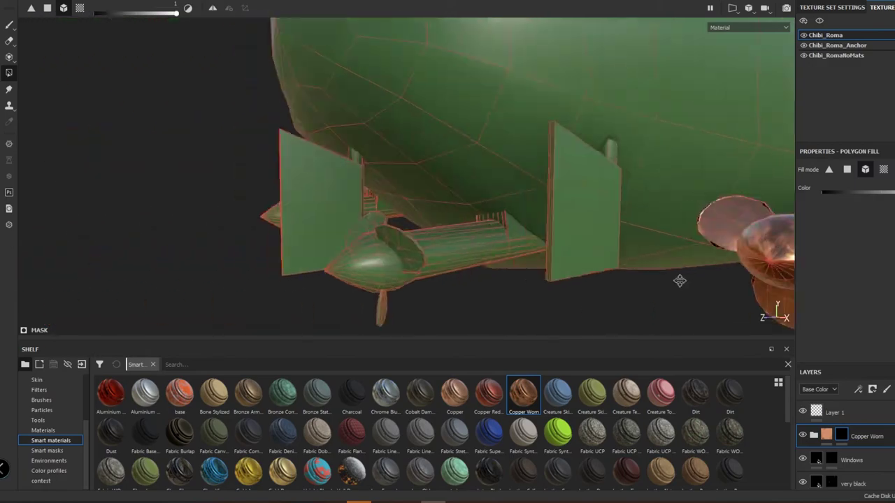
Orbit under the ship to inspect the copper propellers from several angles
{"action": "left_click_drag", "start_coordinate": [404, 220], "coordinate": [482, 263], "text": "alt"}
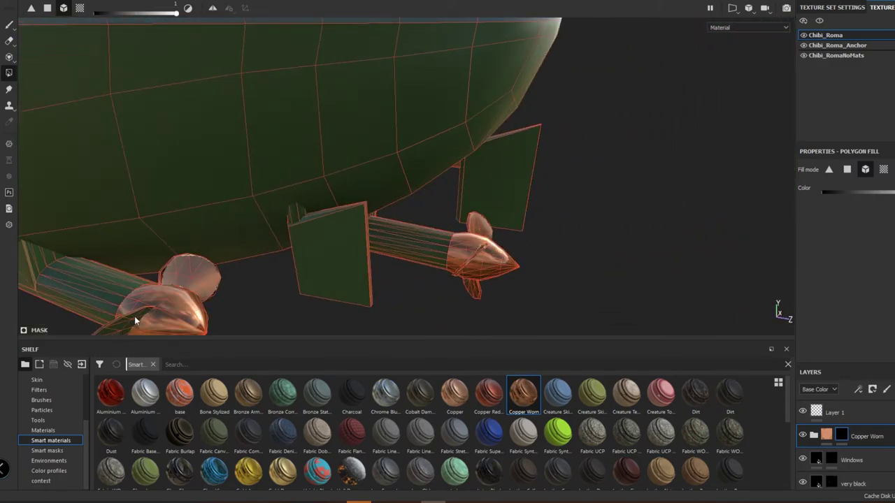
{"action": "left_click_drag", "start_coordinate": [135, 318], "coordinate": [187, 282], "text": "alt"}
{"action": "mouse_move", "coordinate": [266, 235]}
{"action": "left_mouse_down", "text": "alt"}
{"action": "mouse_move", "coordinate": [423, 236]}
{"action": "mouse_move", "coordinate": [443, 263]}
{"action": "mouse_move", "coordinate": [626, 154]}
{"action": "left_mouse_up", "text": "alt"}
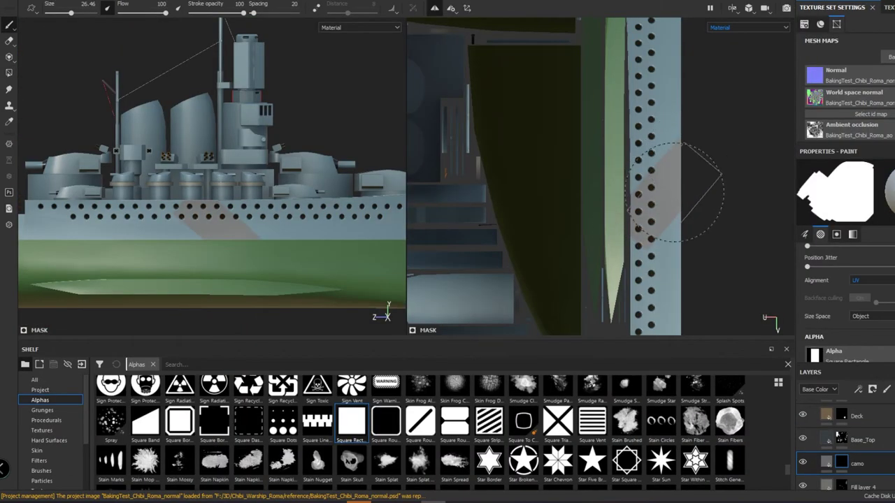
Frame the striped bow, enlarge the brush slightly and expand the layer stack
{"action": "scroll", "coordinate": [683, 200], "scroll_direction": "down", "scroll_amount": 3}
{"action": "scroll", "coordinate": [639, 203], "scroll_direction": "down", "scroll_amount": 2}
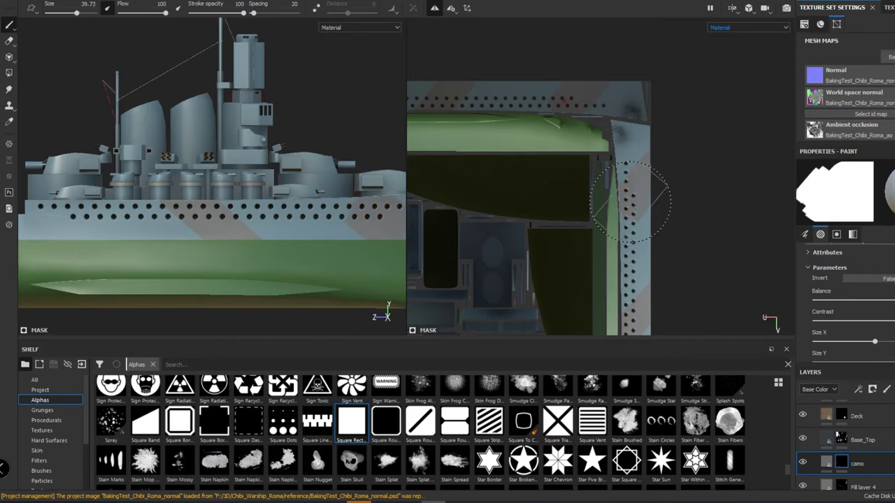
{"action": "middle_click_drag", "start_coordinate": [718, 253], "coordinate": [666, 138]}
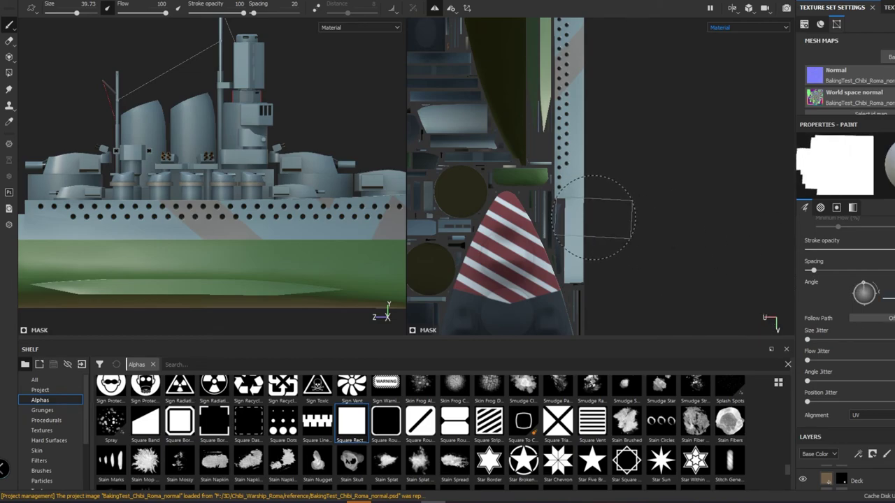
{"action": "scroll", "coordinate": [588, 253], "scroll_direction": "up", "scroll_amount": 4}
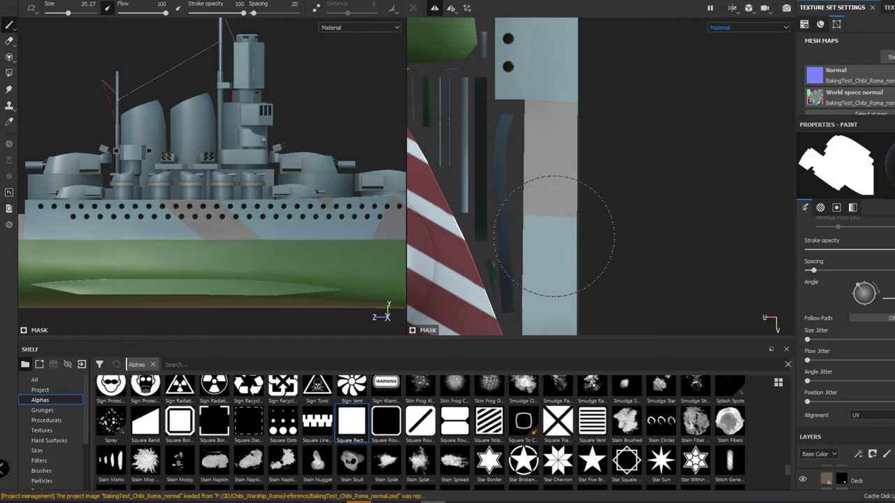
{"action": "scroll", "coordinate": [553, 235], "scroll_direction": "down", "scroll_amount": 4}
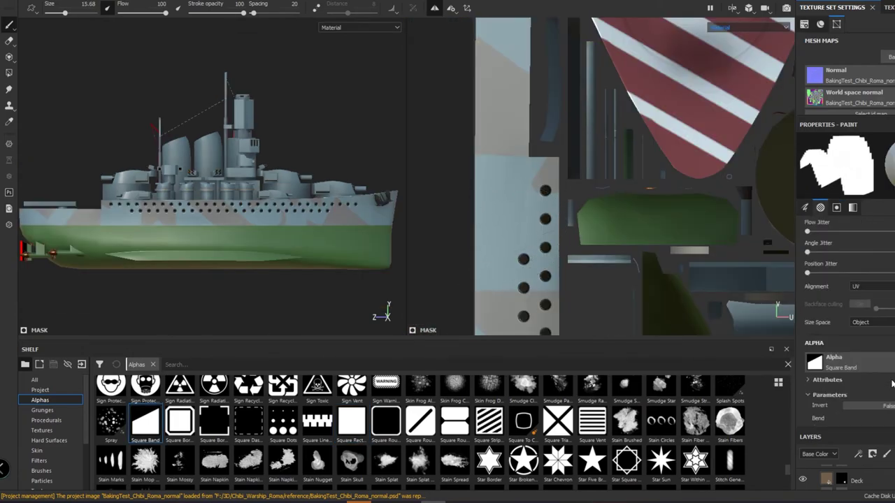
{"action": "right_click_drag", "start_coordinate": [517, 228], "coordinate": [515, 237], "text": "ctrl"}
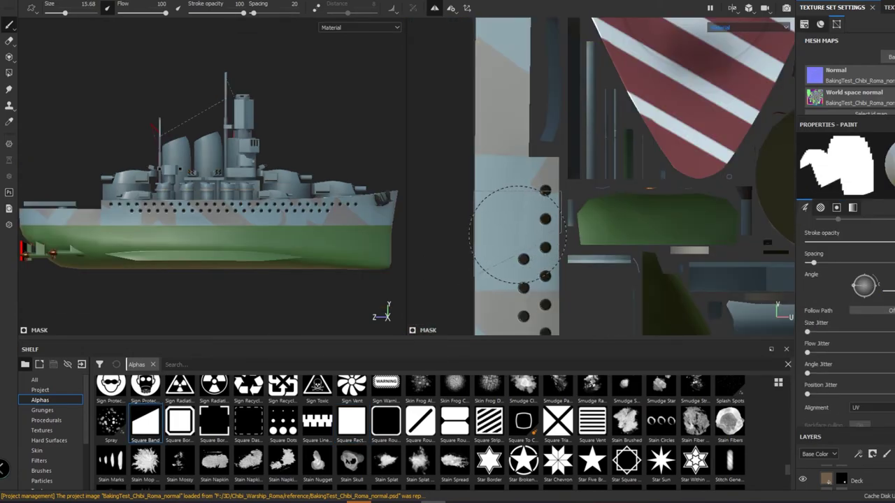
{"action": "scroll", "coordinate": [231, 181], "scroll_direction": "down", "scroll_amount": 3}
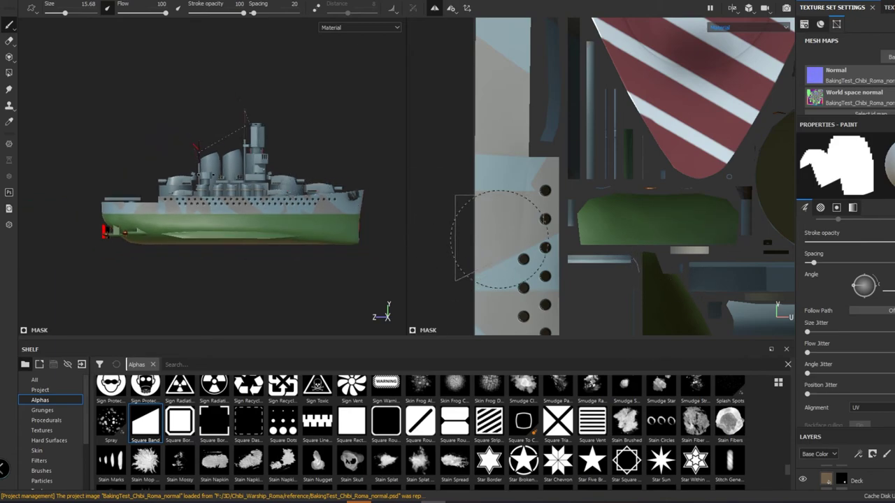
{"action": "left_click_drag", "start_coordinate": [869, 428], "coordinate": [870, 301]}
Change the camo fill layer's base colour to a brownish tone
{"action": "left_click", "coordinate": [849, 402]}
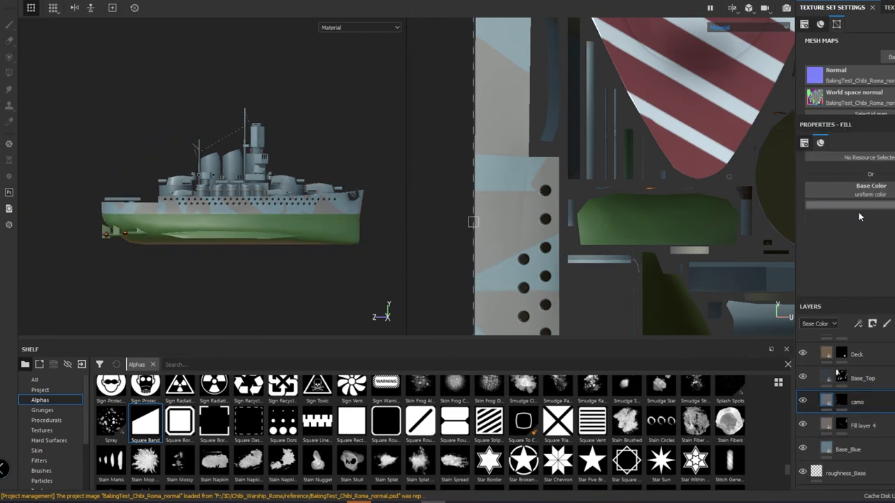
{"action": "left_click", "coordinate": [861, 210]}
{"action": "scroll", "coordinate": [186, 210], "scroll_direction": "up", "scroll_amount": 3}
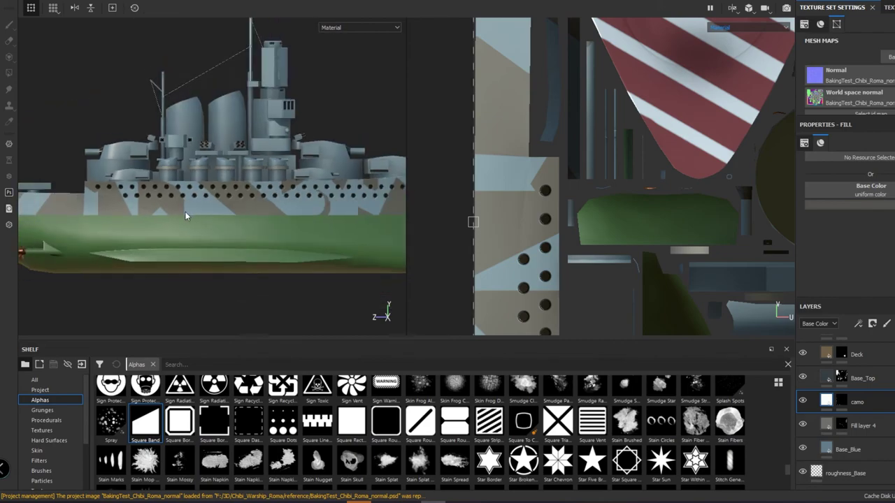
{"action": "scroll", "coordinate": [186, 210], "scroll_direction": "up", "scroll_amount": 3}
Paint the camo mask up over the funnel and superstructure
{"action": "key", "text": "1"}
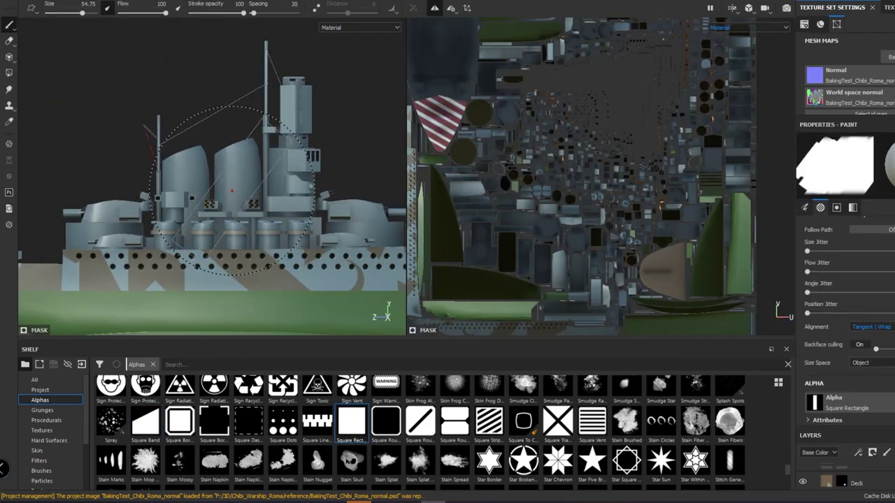
{"action": "left_click", "coordinate": [237, 192]}
{"action": "left_click_drag", "start_coordinate": [238, 188], "coordinate": [244, 229]}
{"action": "scroll", "coordinate": [235, 312], "scroll_direction": "up", "scroll_amount": 5}
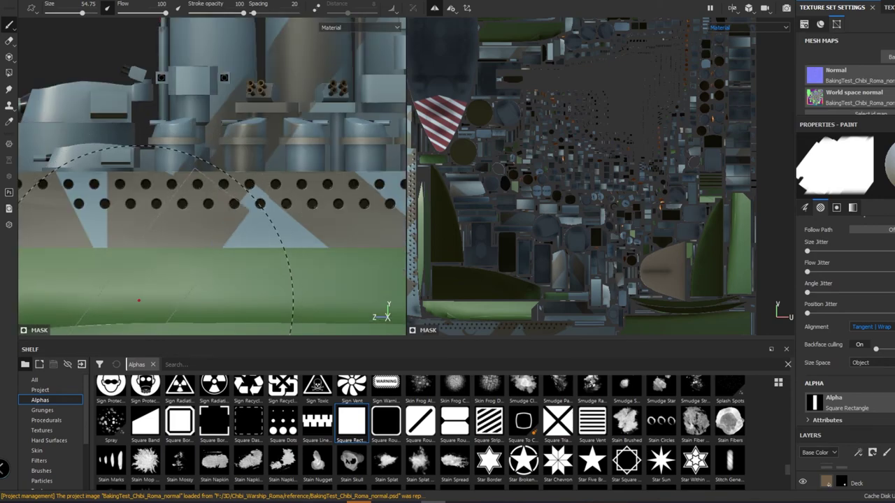
{"action": "scroll", "coordinate": [306, 133], "scroll_direction": "down", "scroll_amount": 5}
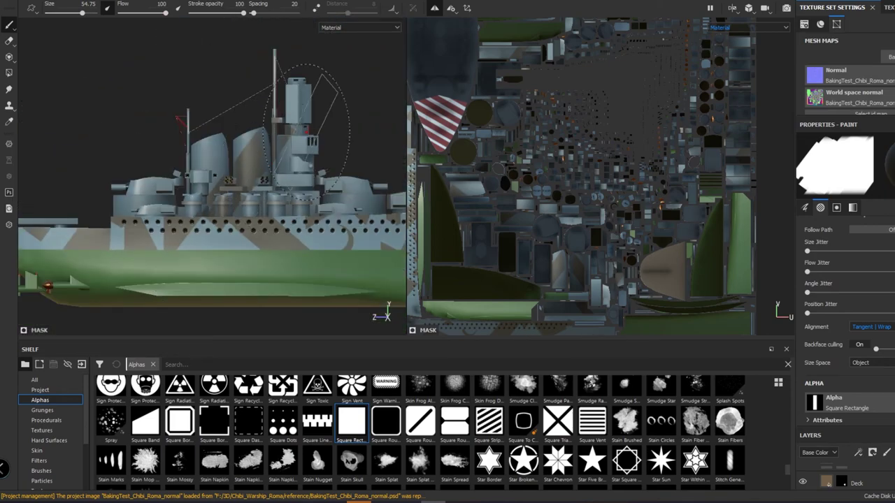
{"action": "scroll", "coordinate": [306, 133], "scroll_direction": "up", "scroll_amount": 2}
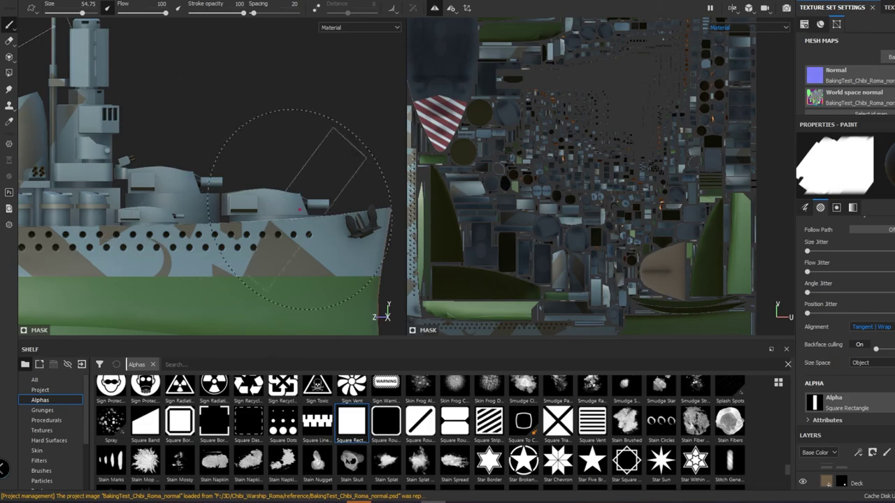